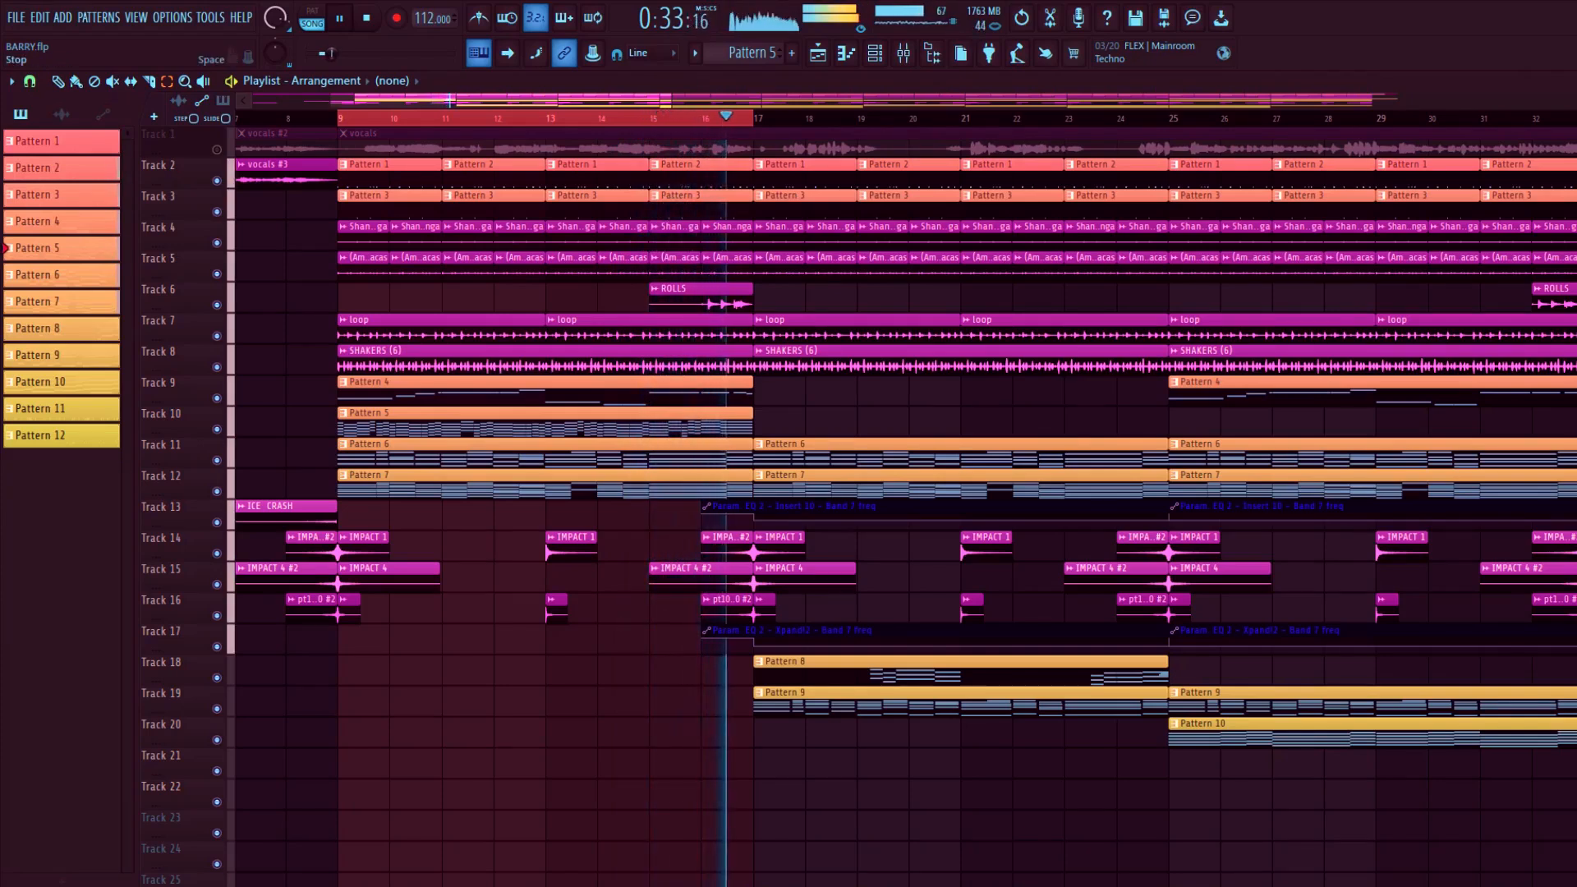
Step: Stop playback, isolate the drum and percussion parts on Tracks 2 to 8, and play them back
key("space")
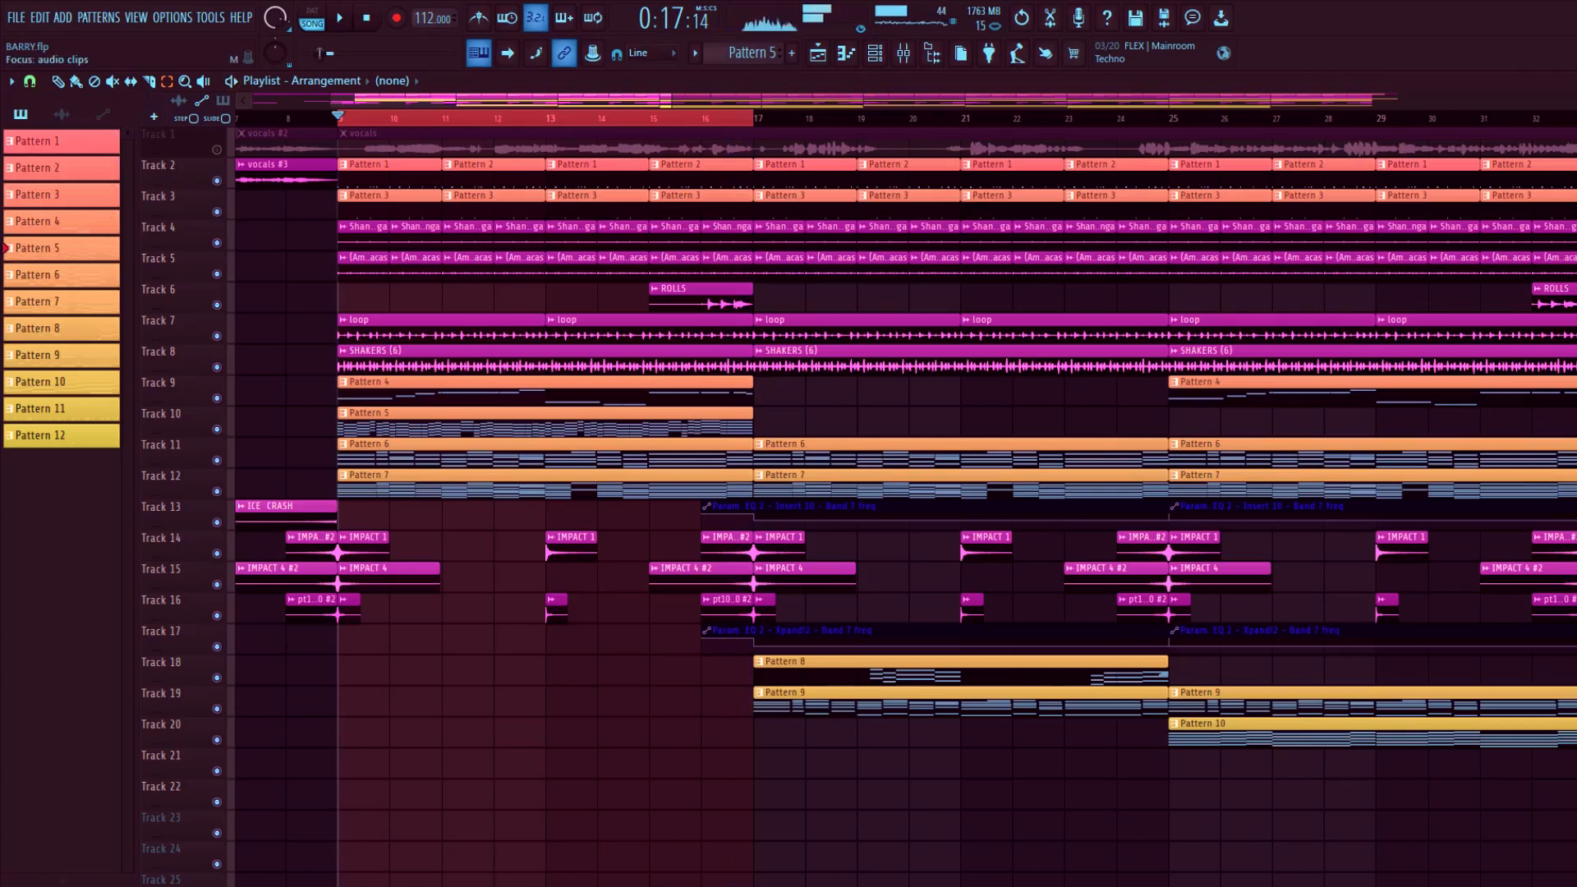
left_click(217, 181, "ctrl")
left_click(217, 212)
left_click(217, 243)
left_click(217, 274)
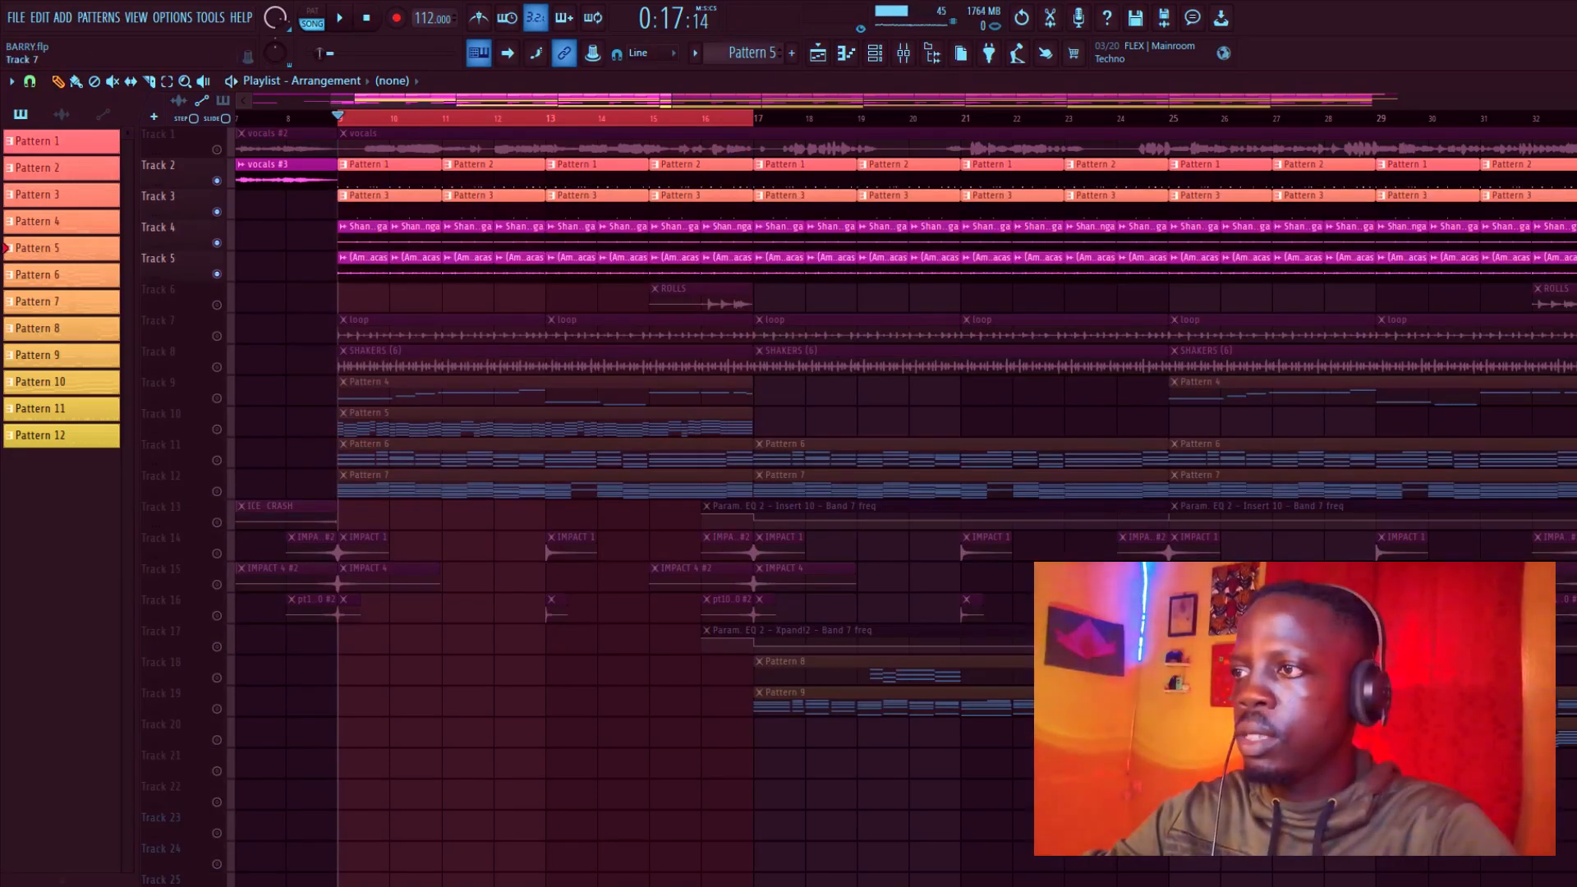
left_click(217, 336)
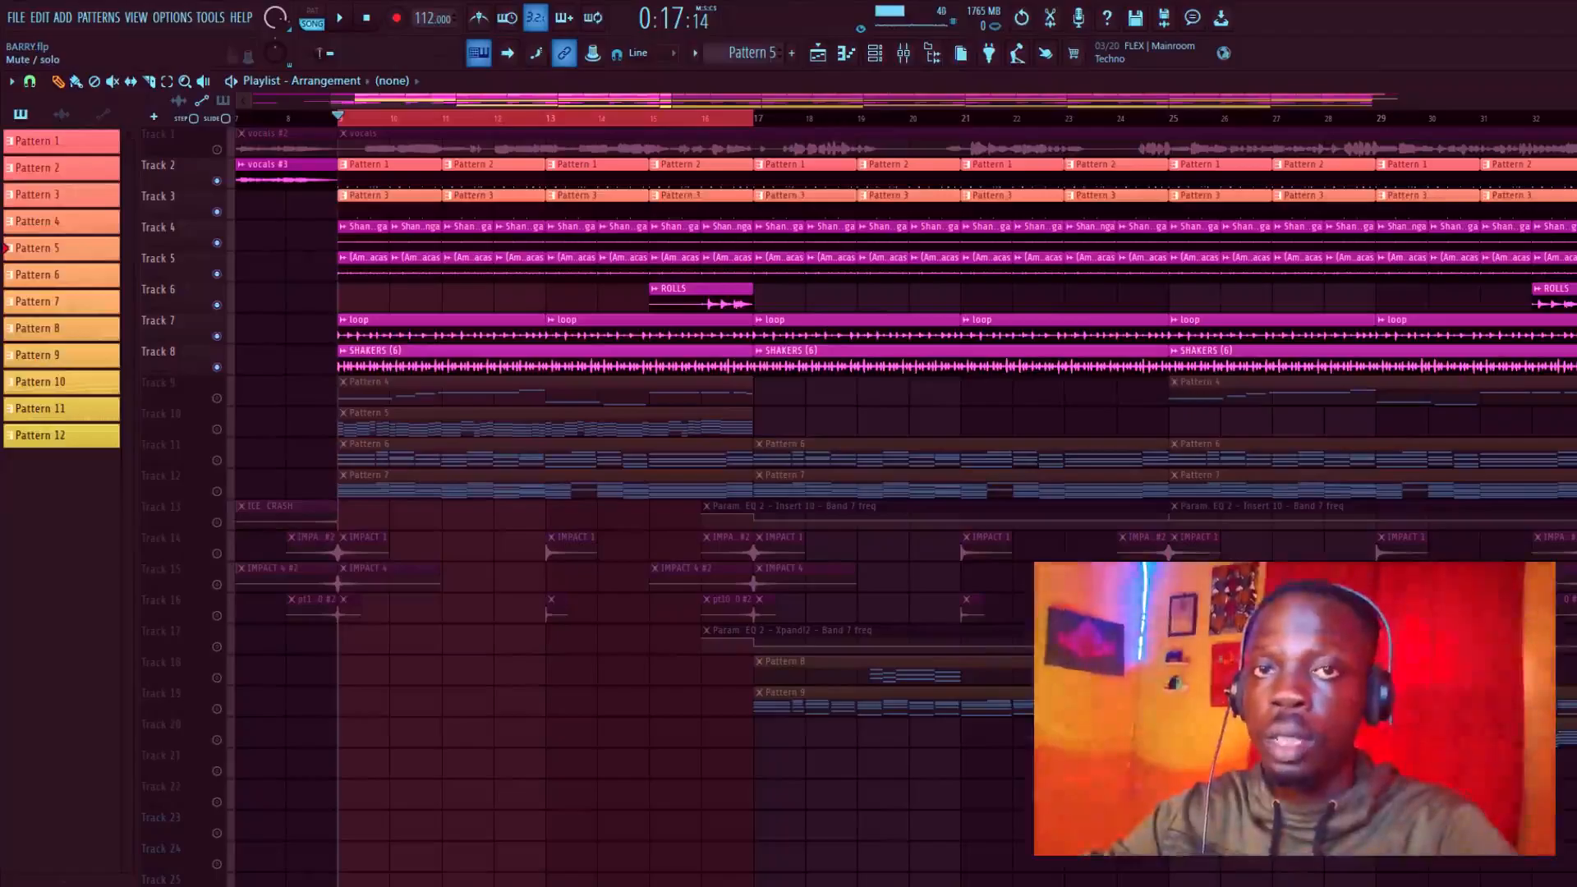
key("space")
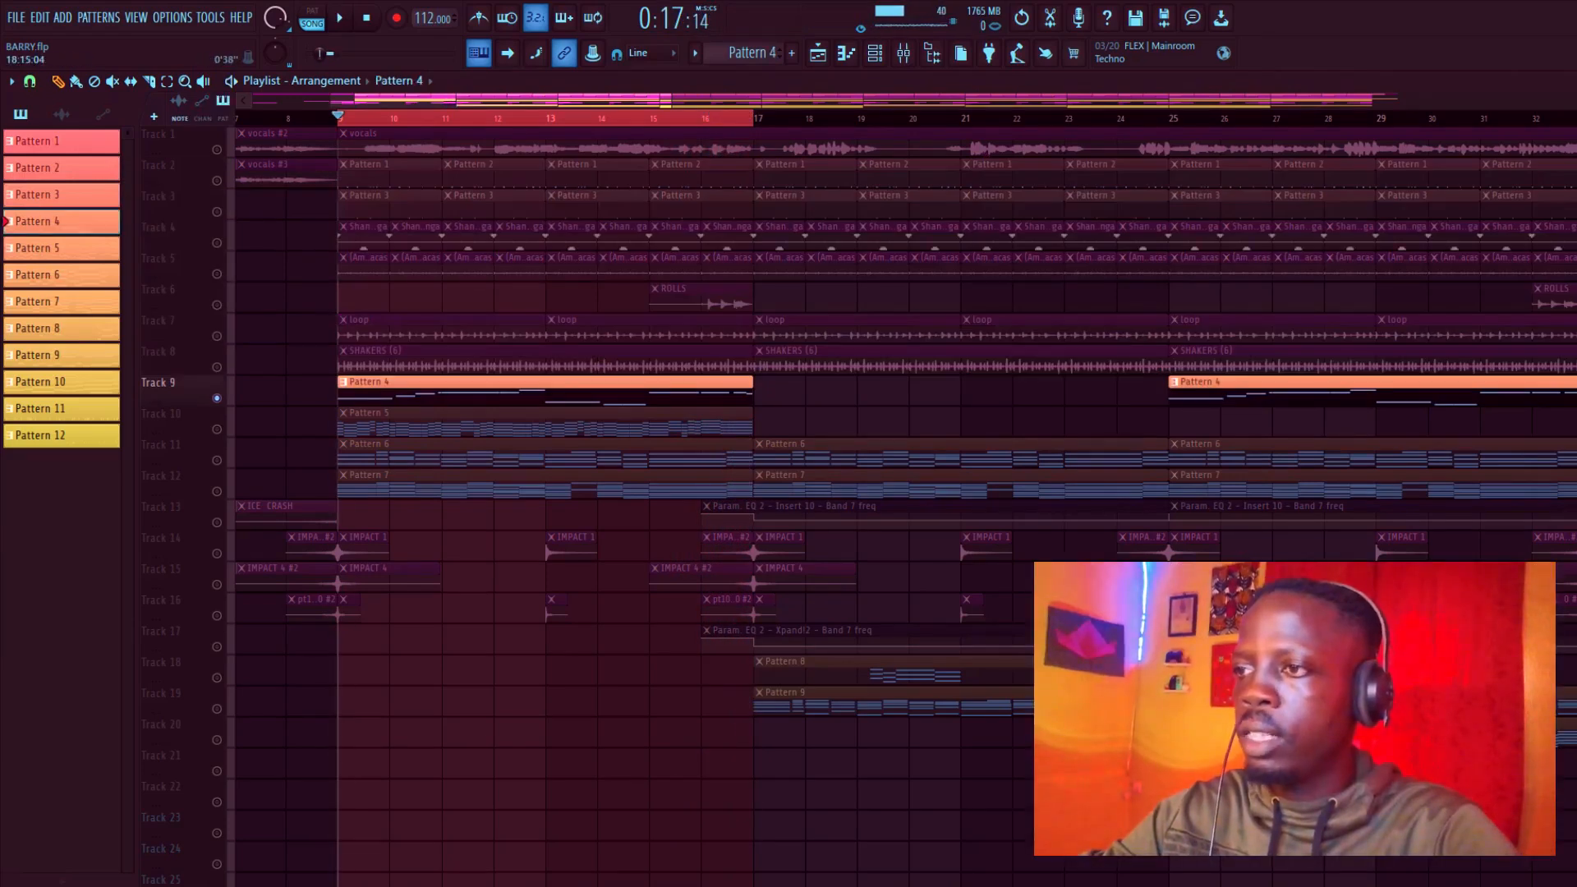
Step: Audition Pattern 4 and inspect the preset loaded in its Purity instrument
key("F6")
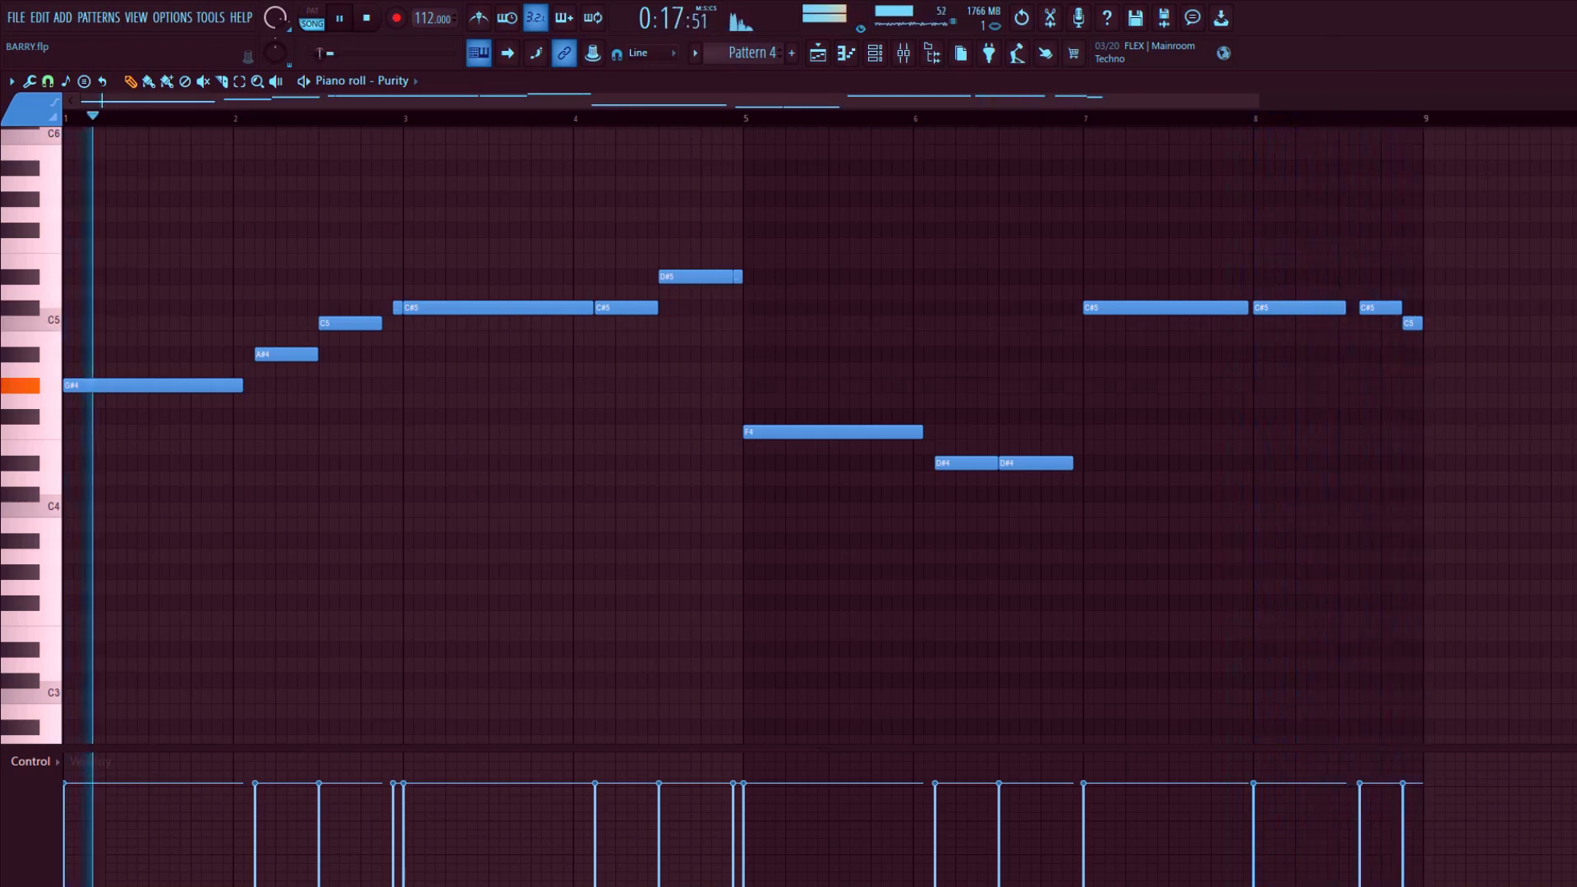
key("space")
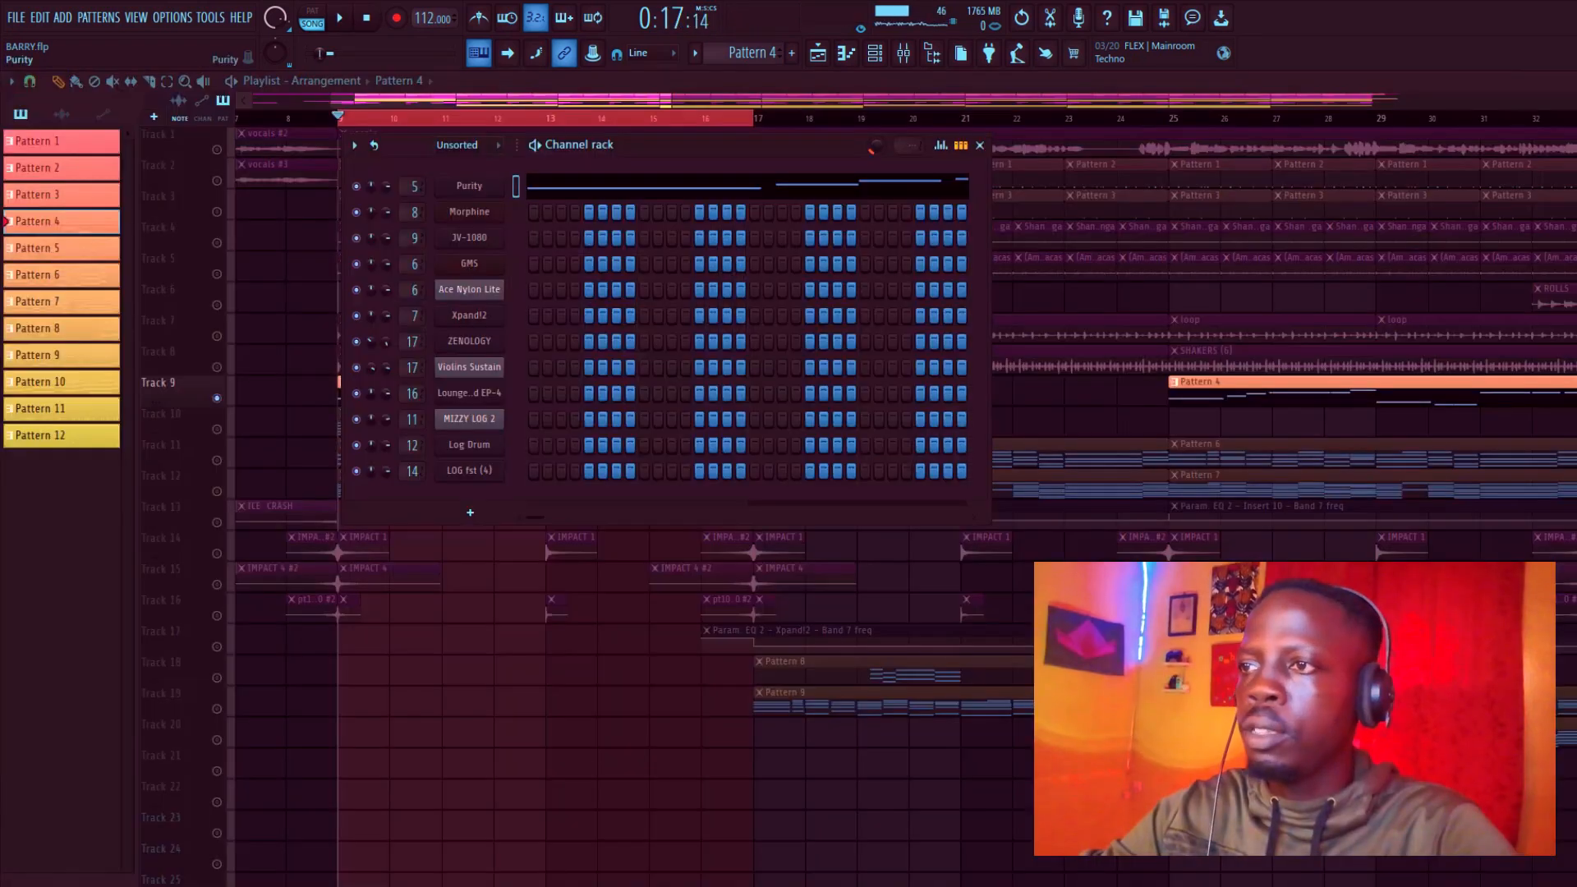
left_click(469, 187)
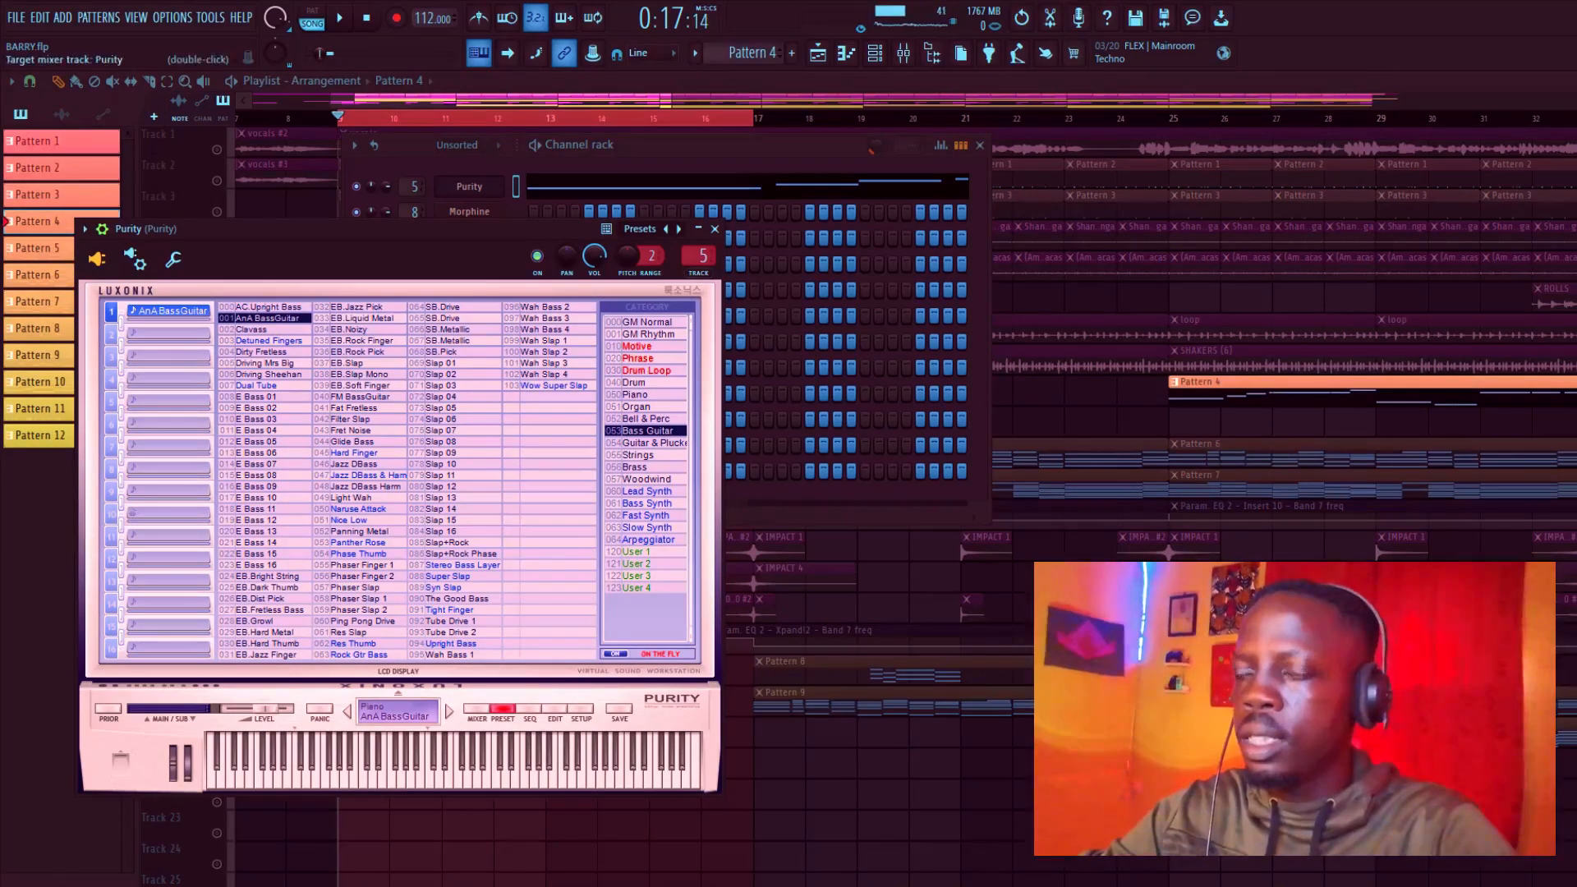
left_click(715, 229)
Step: Inspect the Purity mixer track's effects, including FabFilter Pro-C 2, RBass, A1StereoControl, Fruity Limiter and Fruity parametric EQ 2
left_click(903, 53)
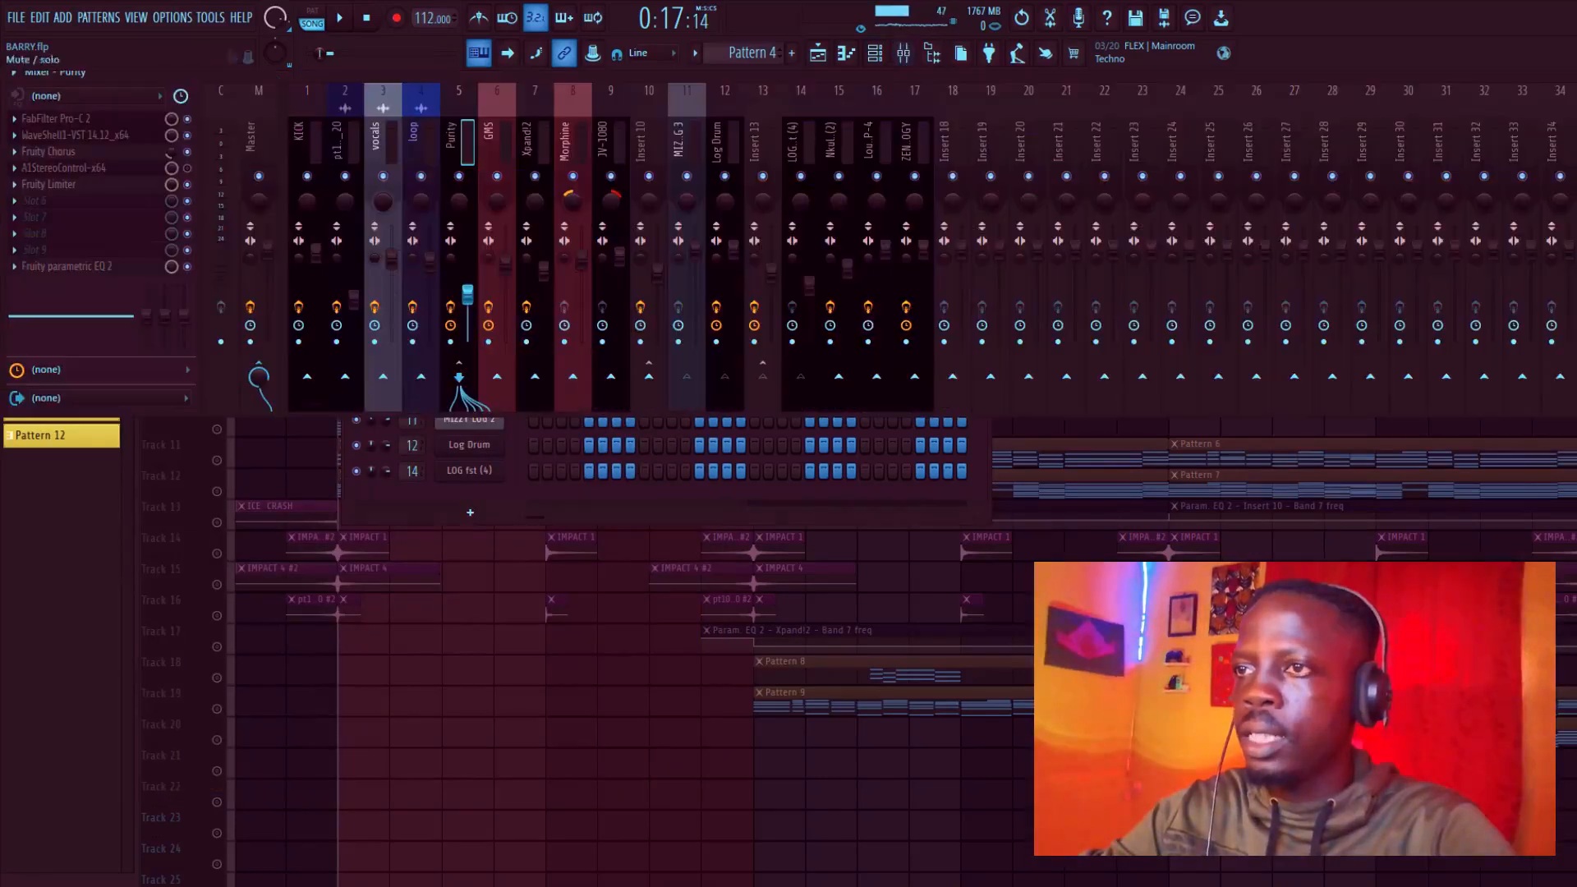
left_click(56, 119)
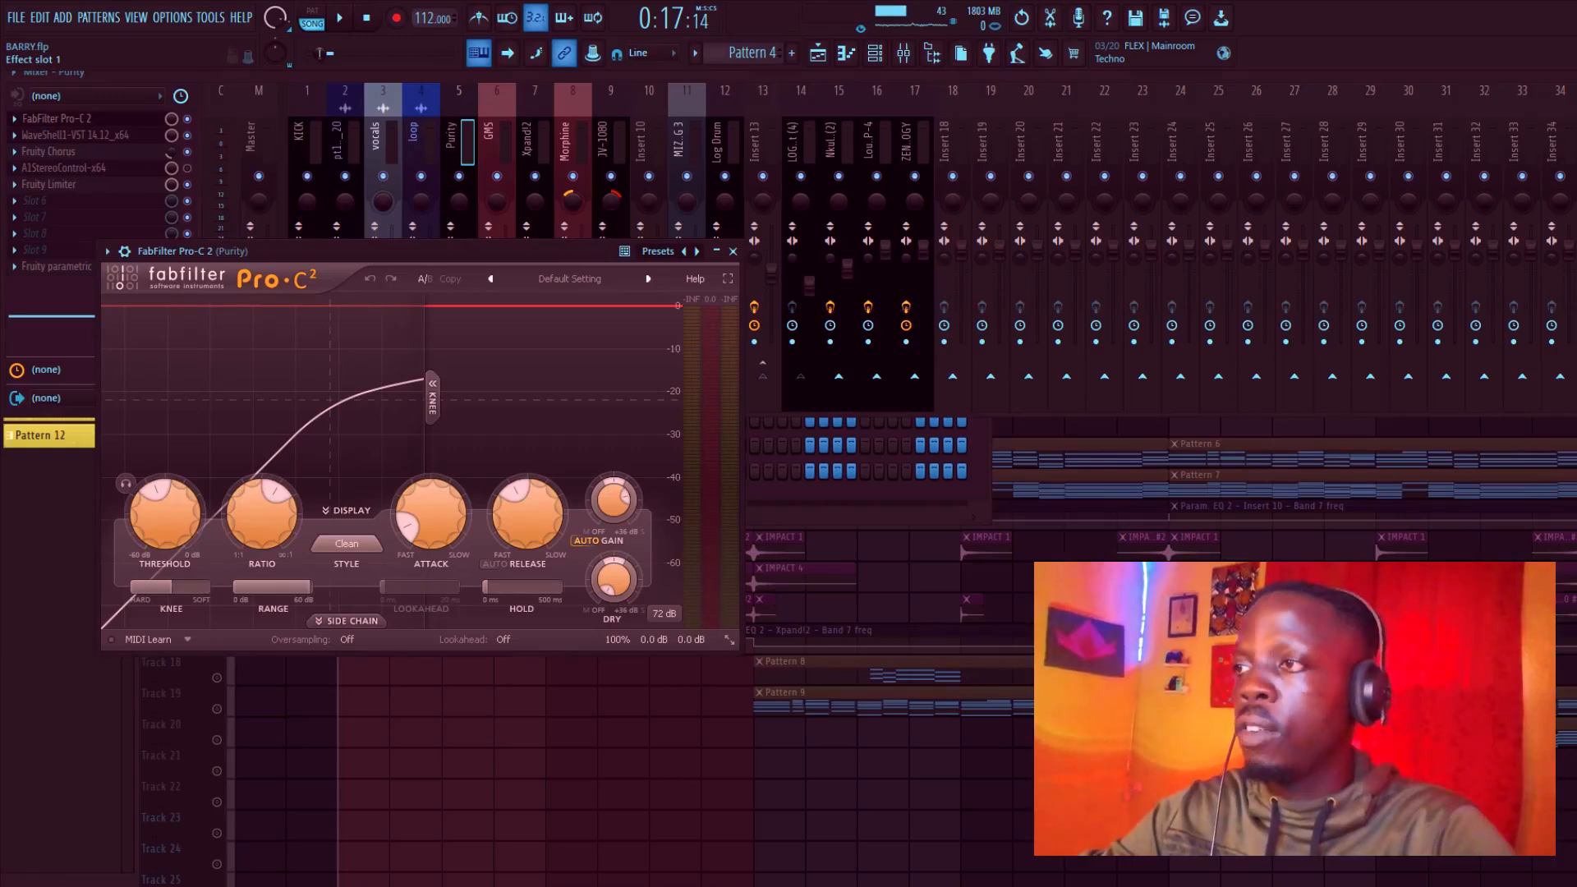
left_click(732, 251)
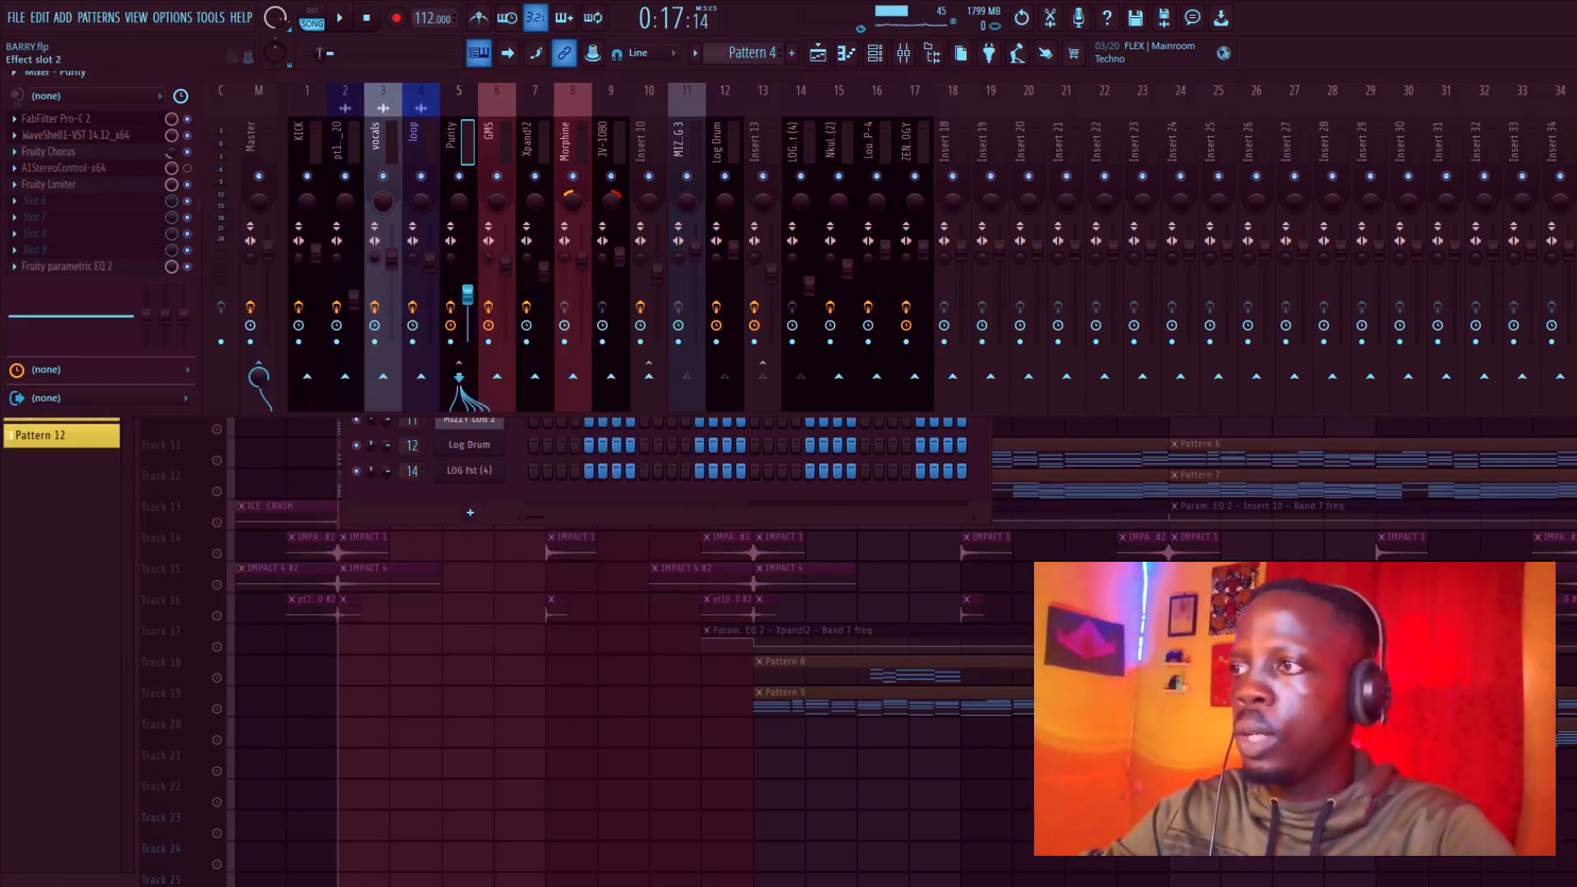
left_click(74, 134)
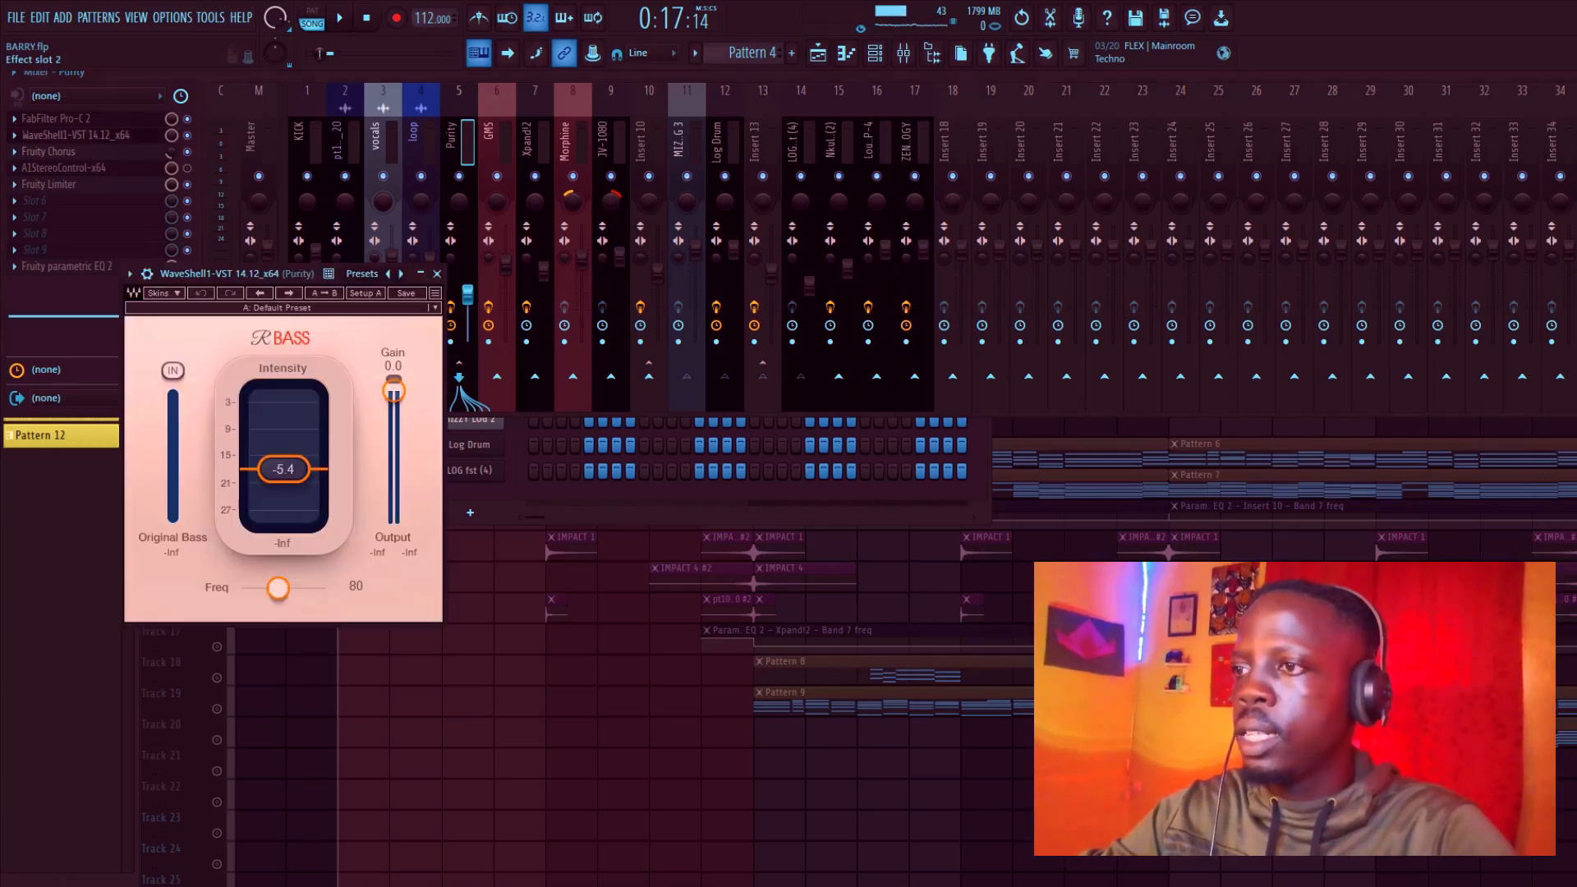
left_click(74, 135)
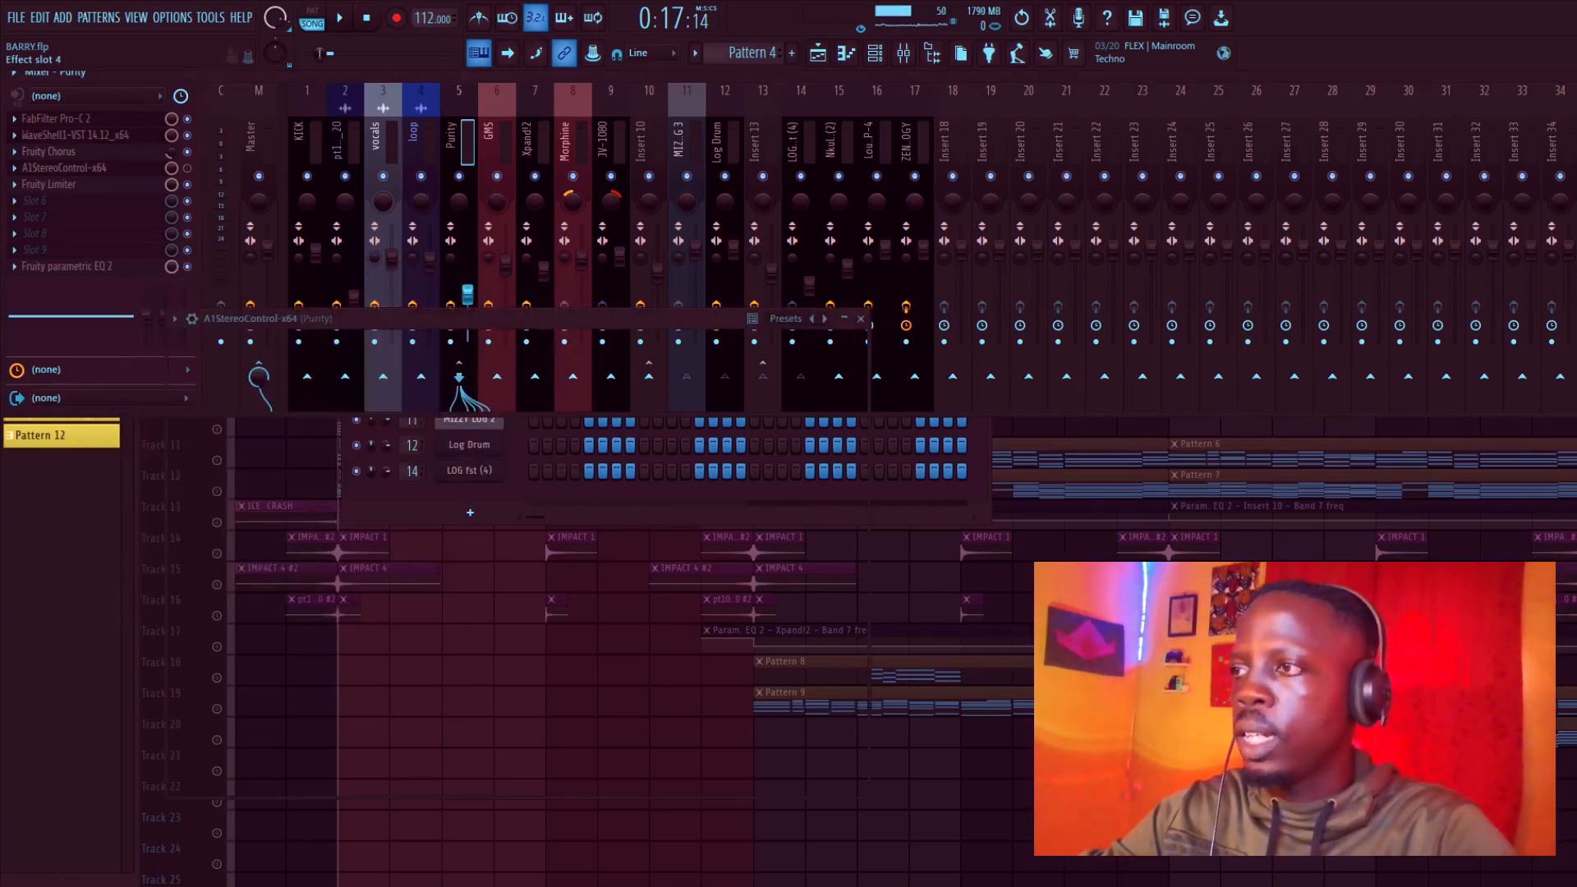
left_click(62, 168)
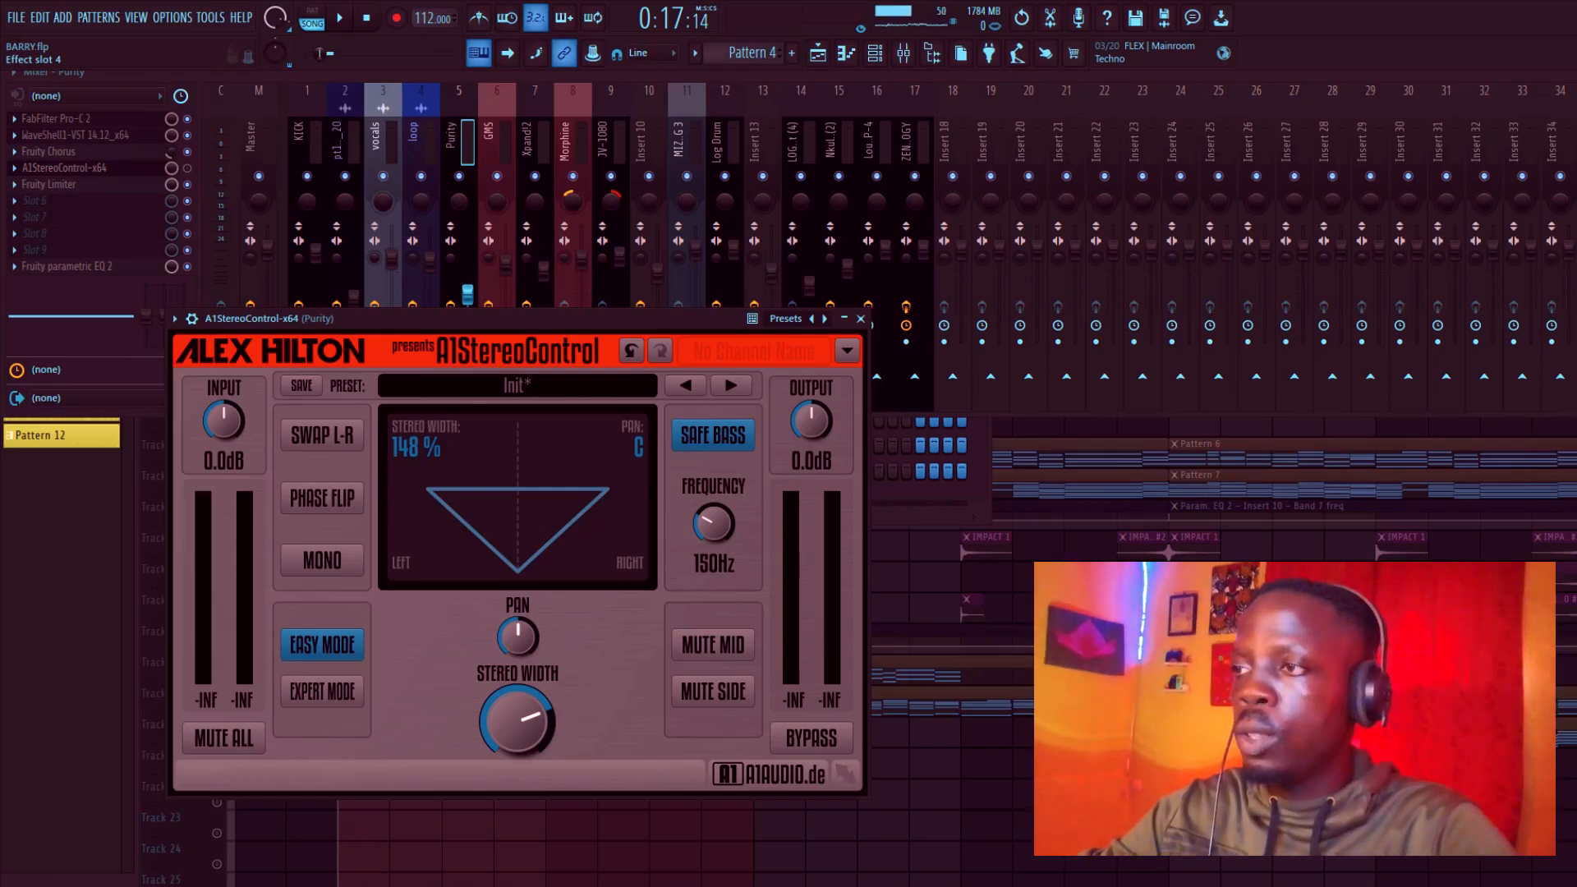
left_click(62, 168)
left_click(49, 184)
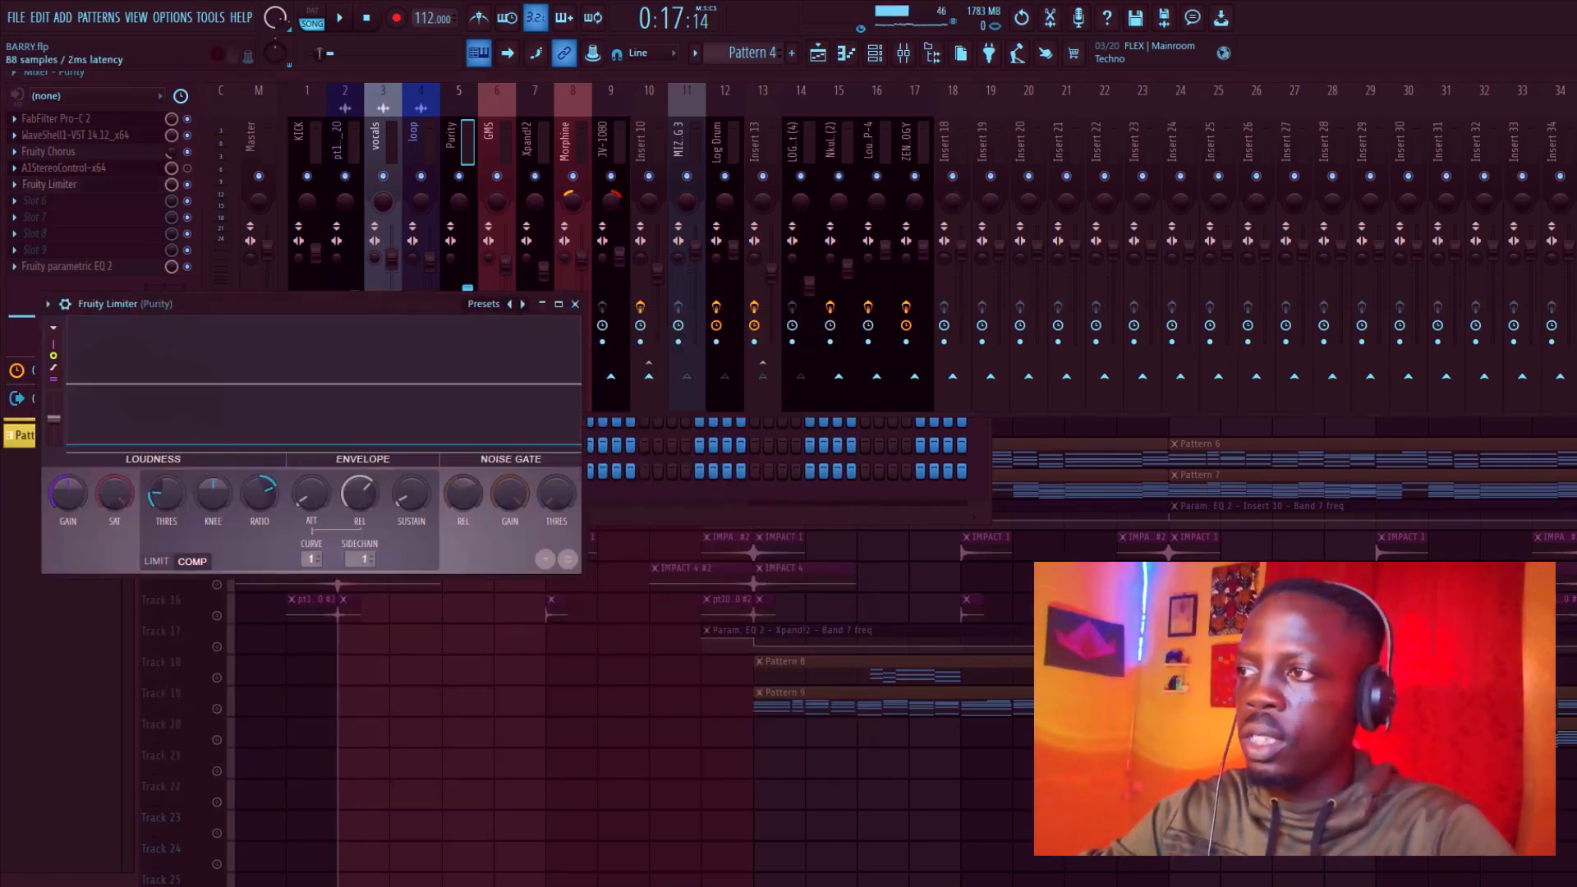
left_click(50, 184)
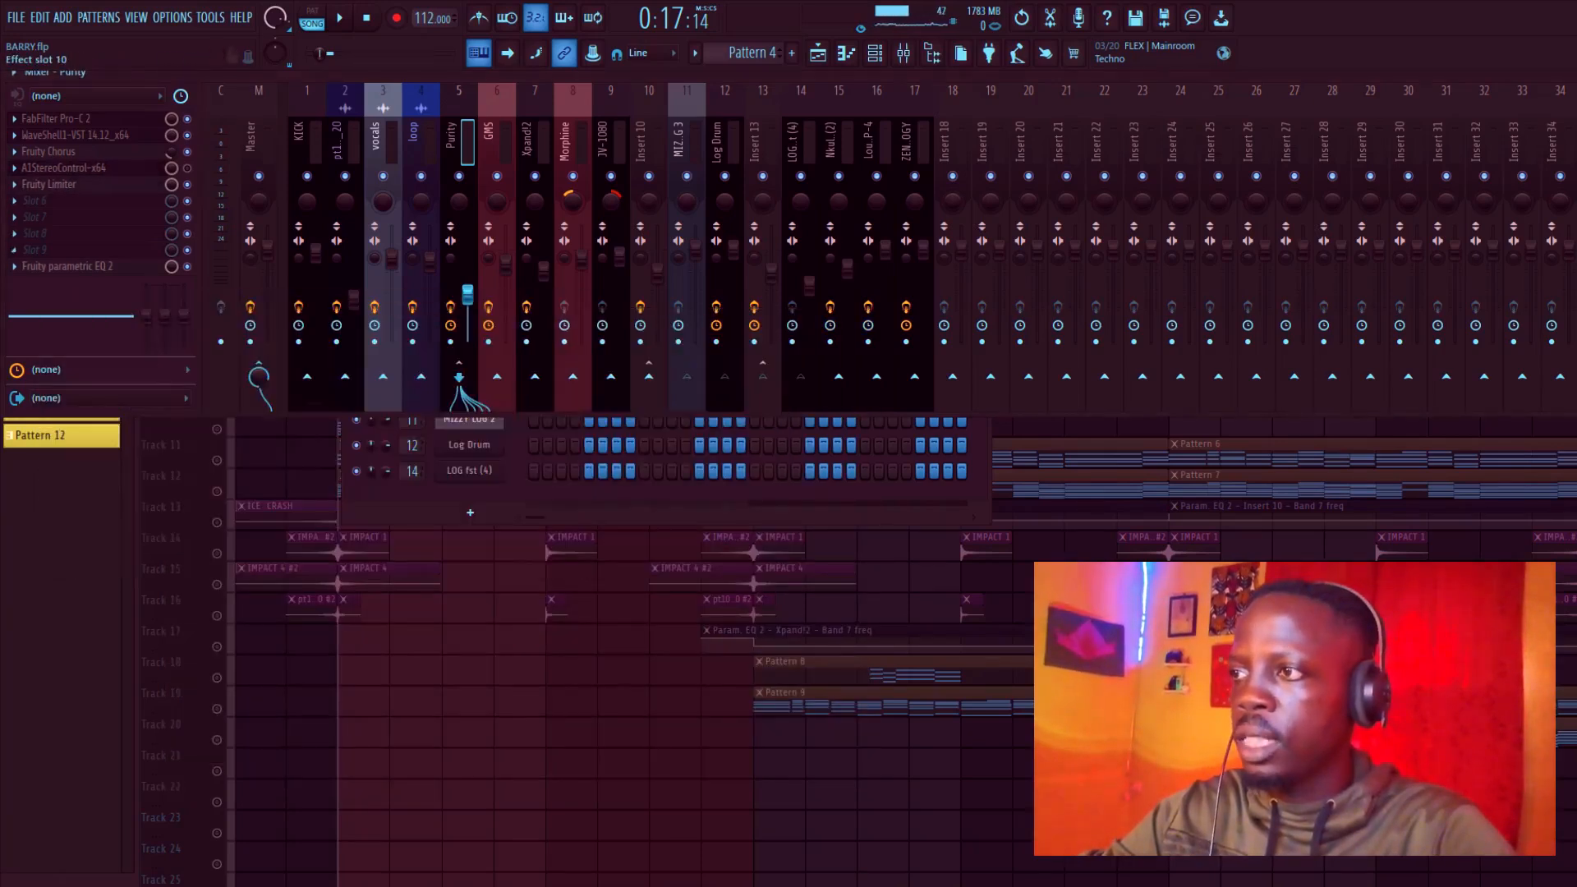
left_click(66, 266)
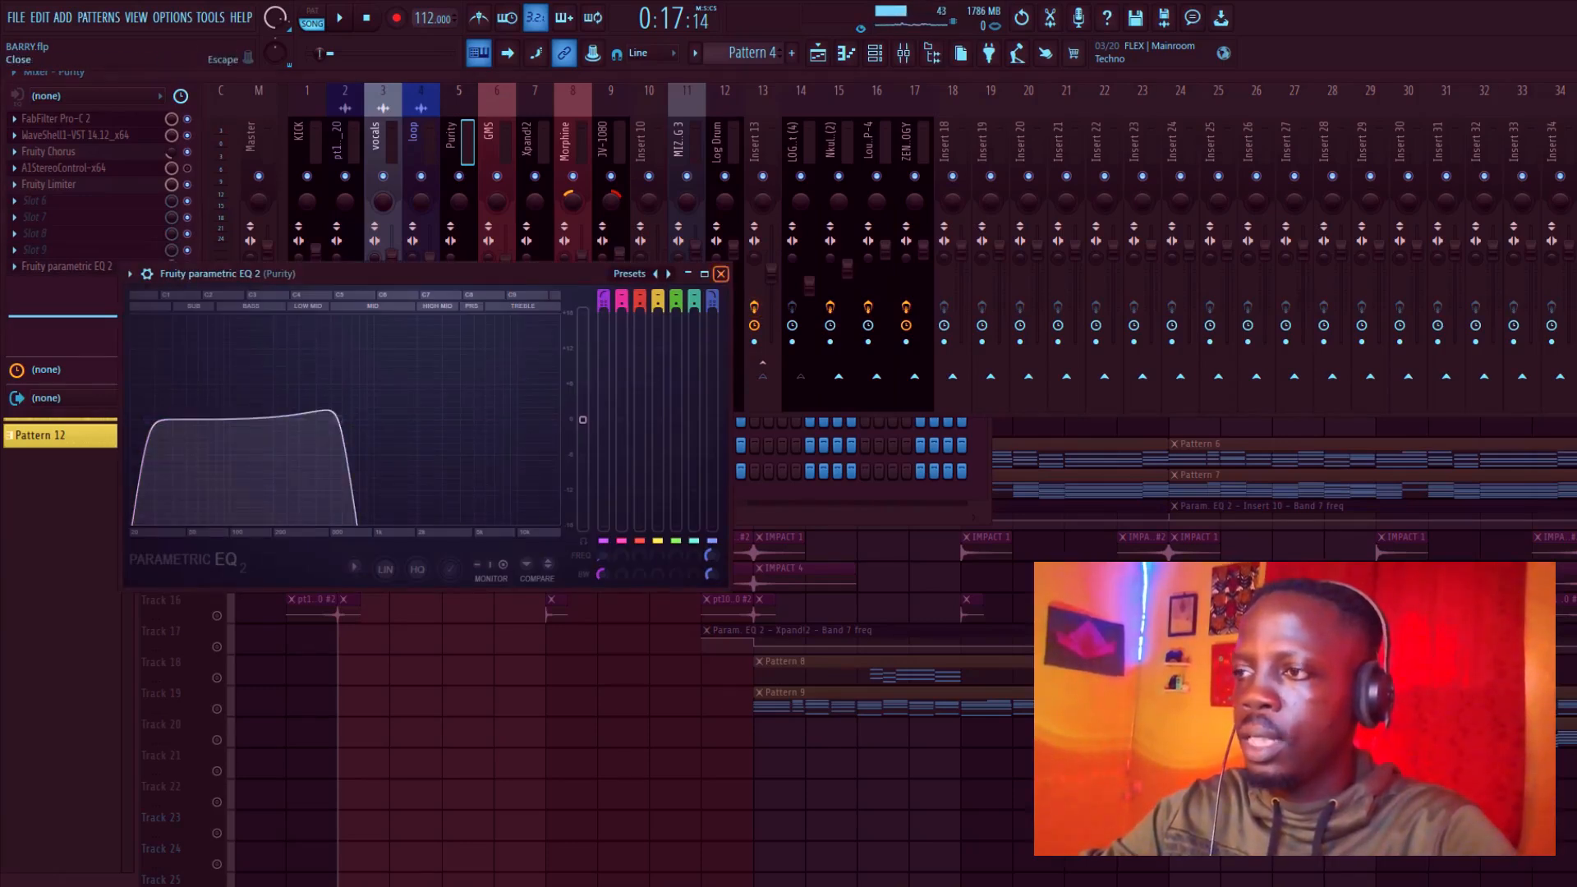
left_click(721, 273)
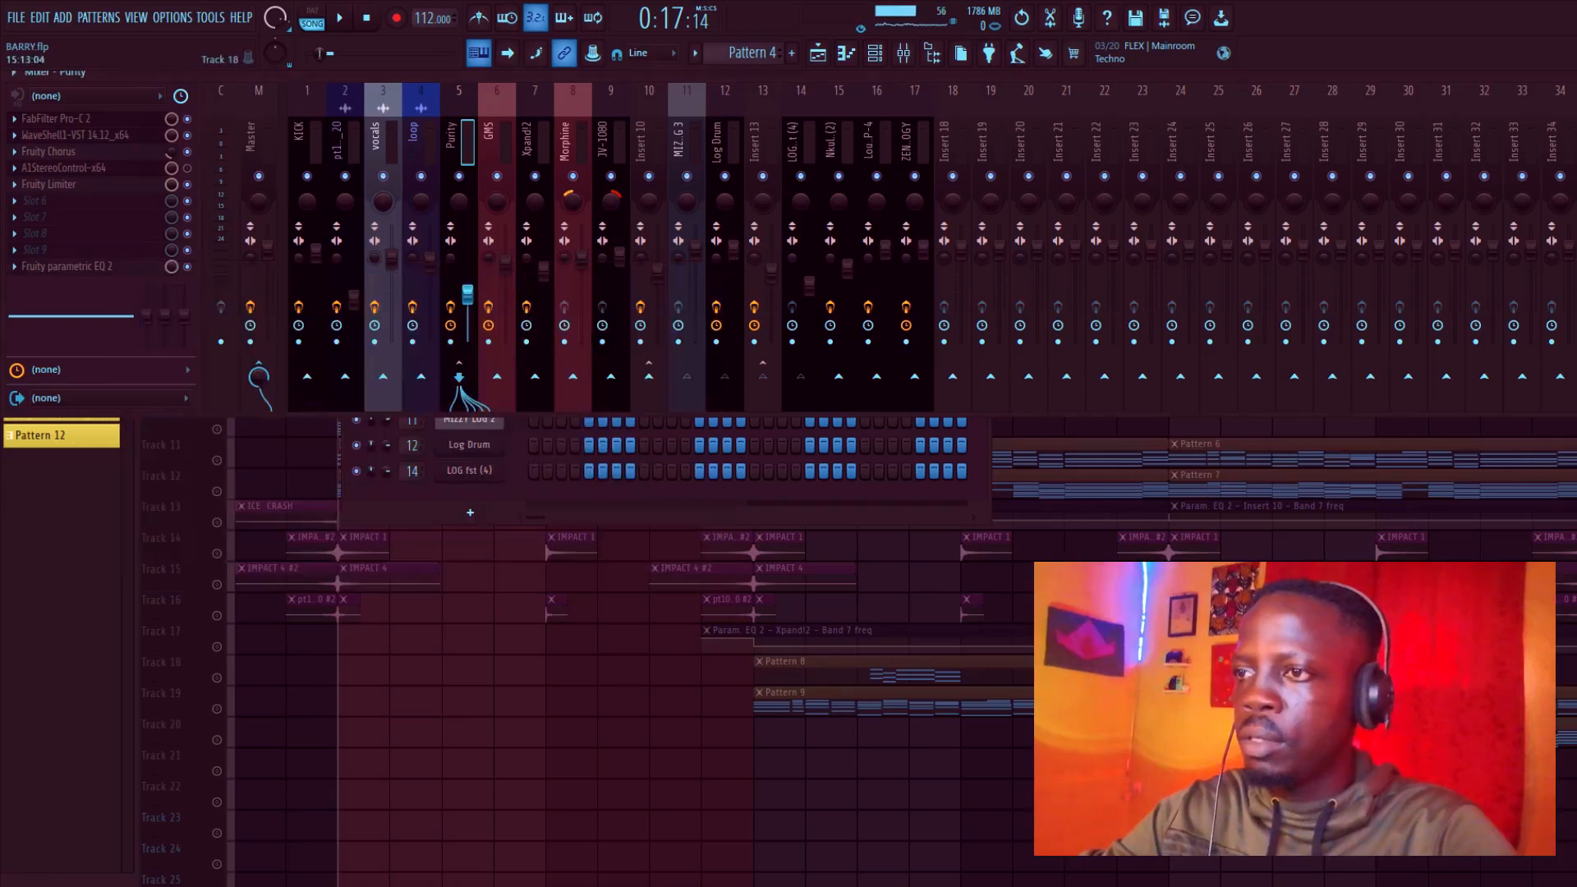
key("F9")
Step: Solo Track 10 and inspect the GMS synth and the Ace Nylon Lite FLEX preset used by Pattern 5
right_click(217, 429)
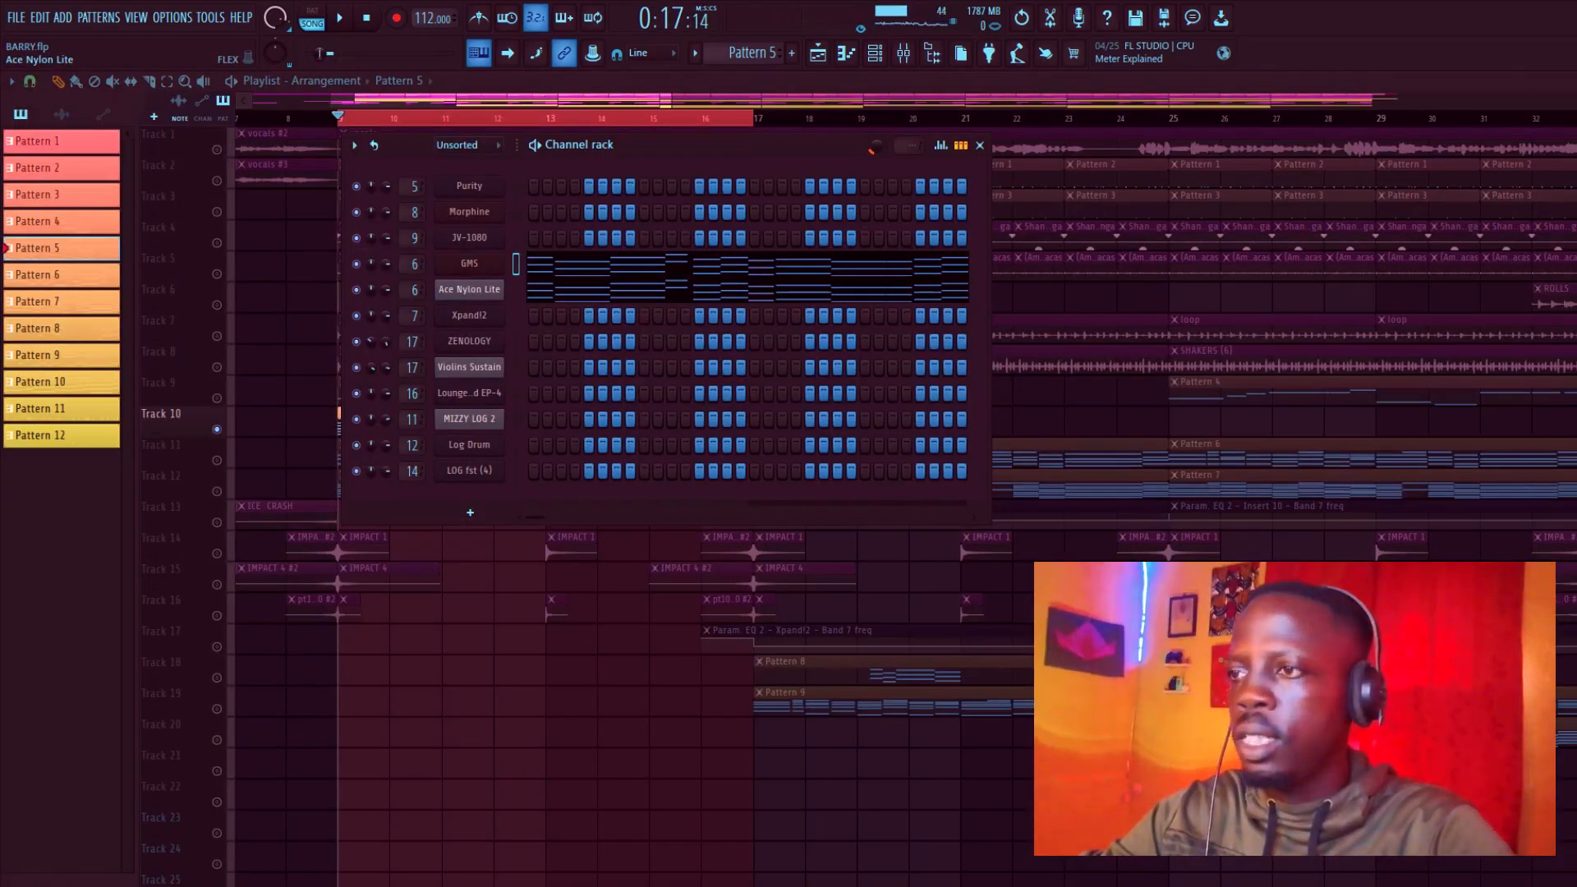
left_click(469, 264)
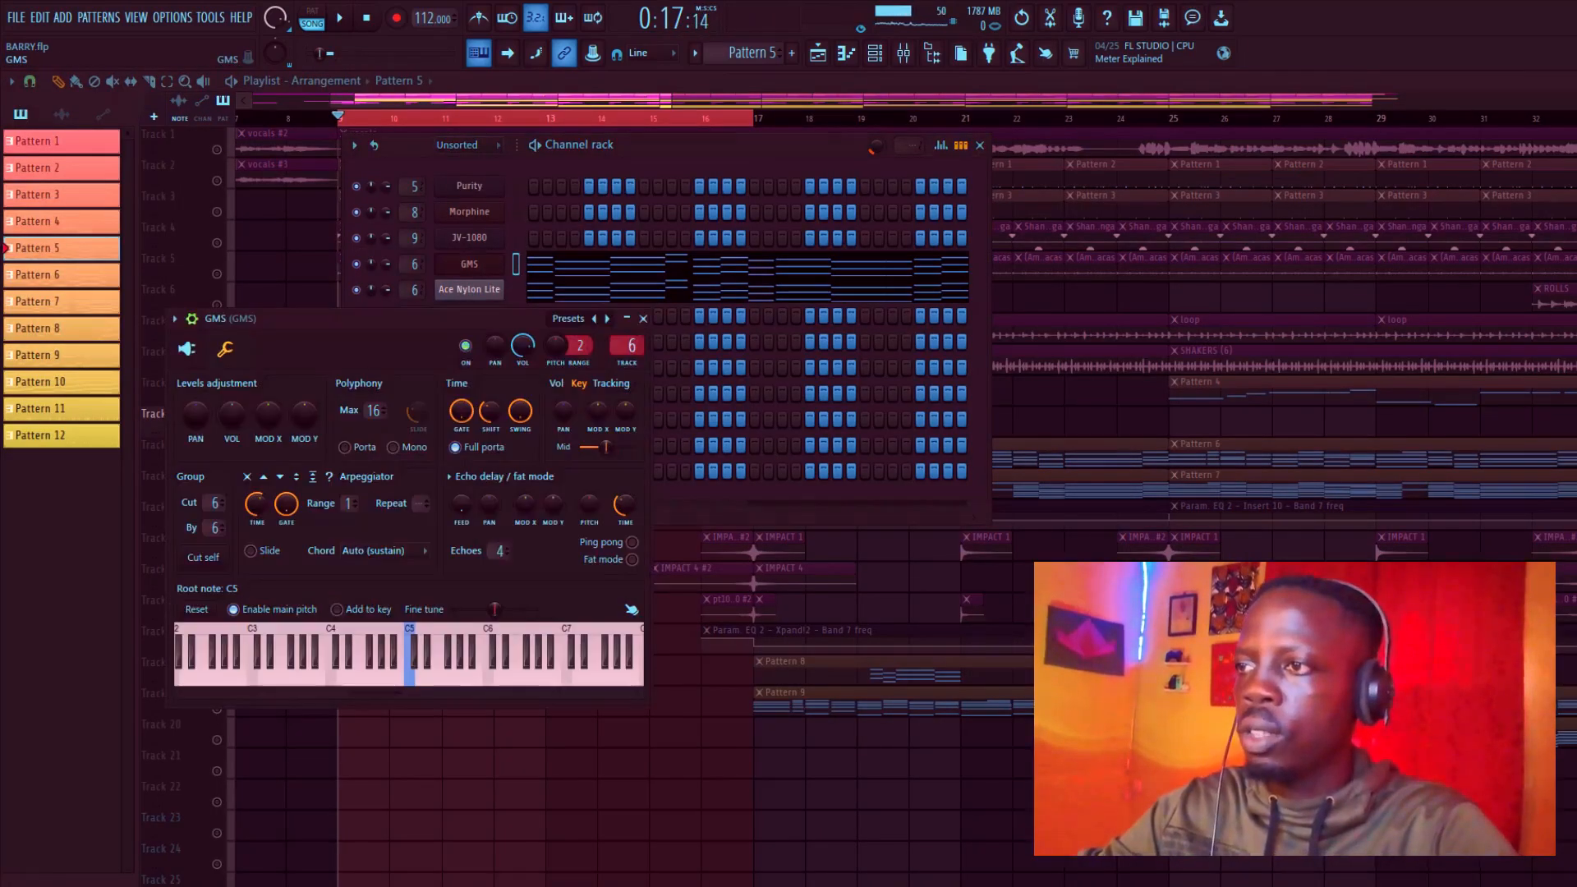
left_click(187, 348)
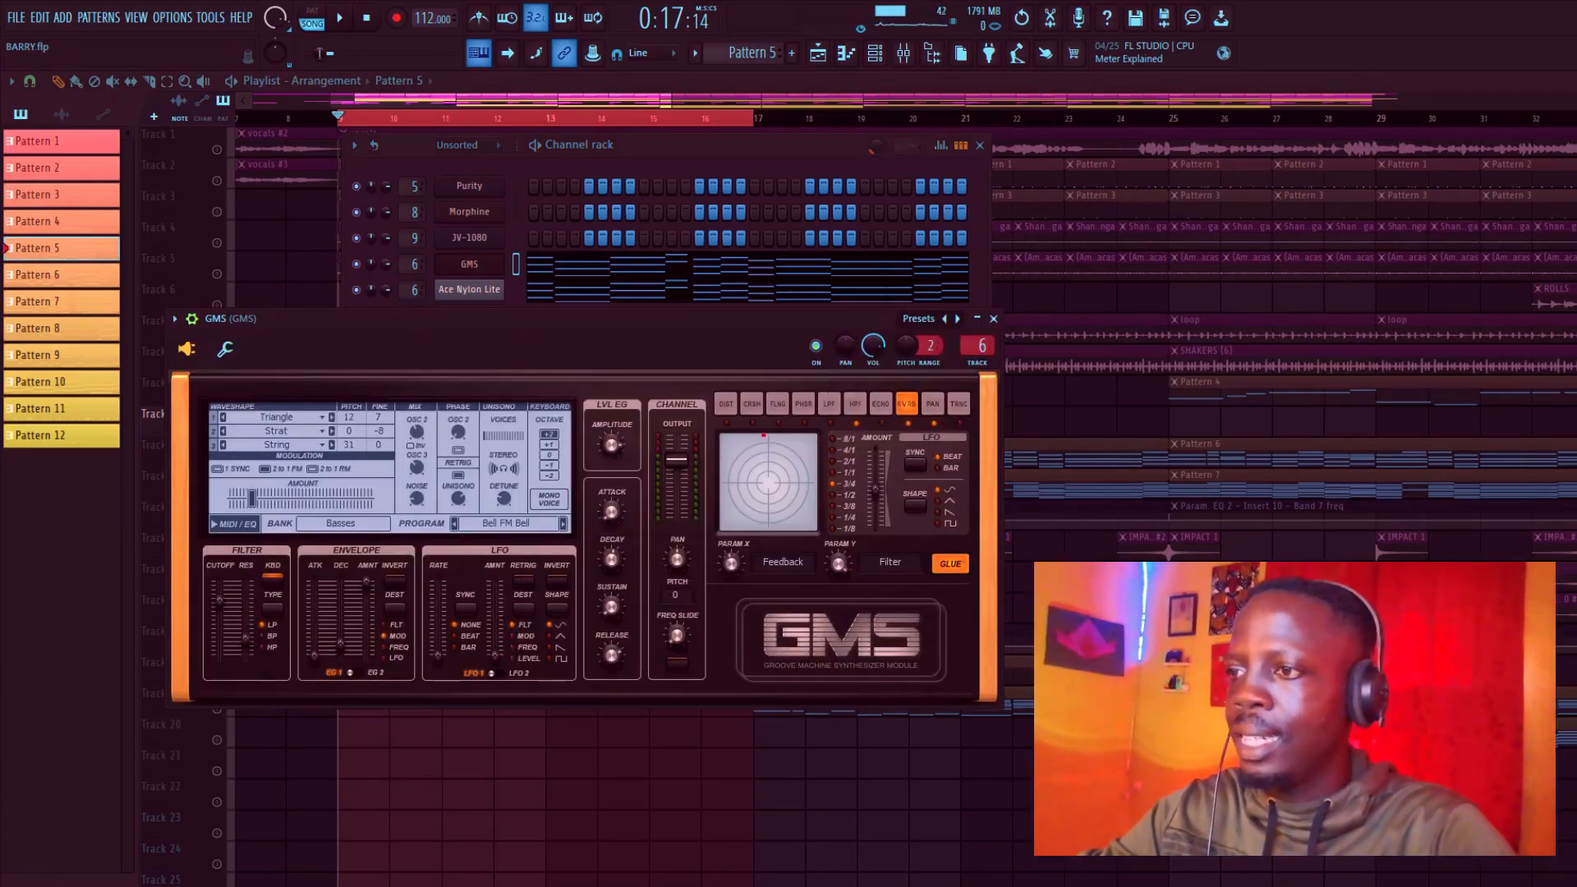
left_click(993, 318)
left_click(469, 289)
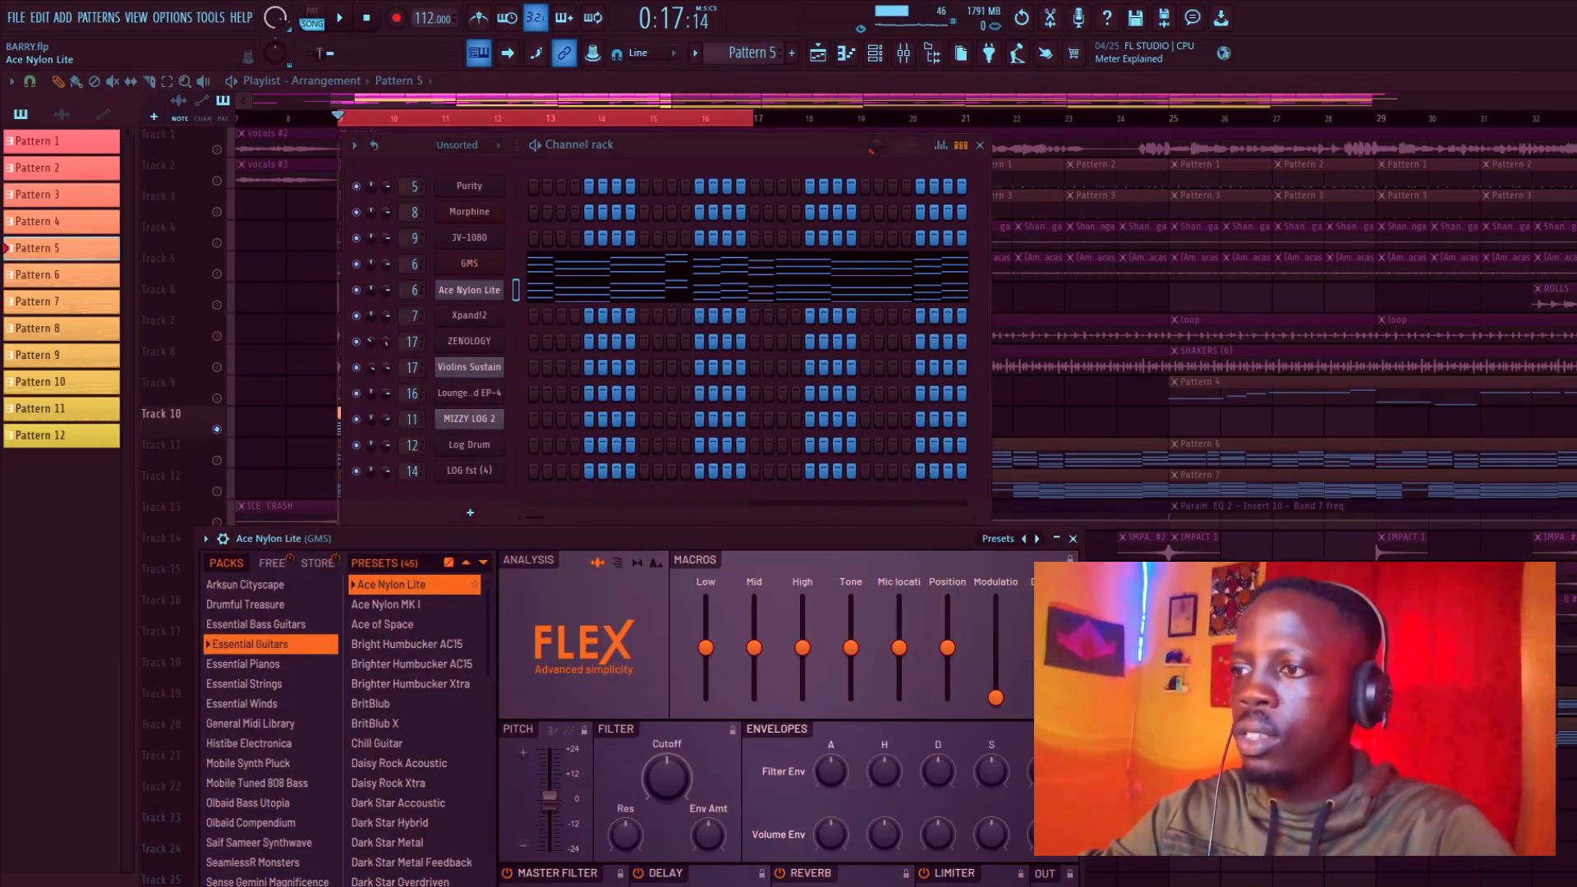
Step: Inspect the GMS mixer track's effect chain from Fruity Chorus through Fruity Blood Overdrive, Fruity Stereo Shaper, EQ and delay to ValhallaVintageVerb
left_click(903, 53)
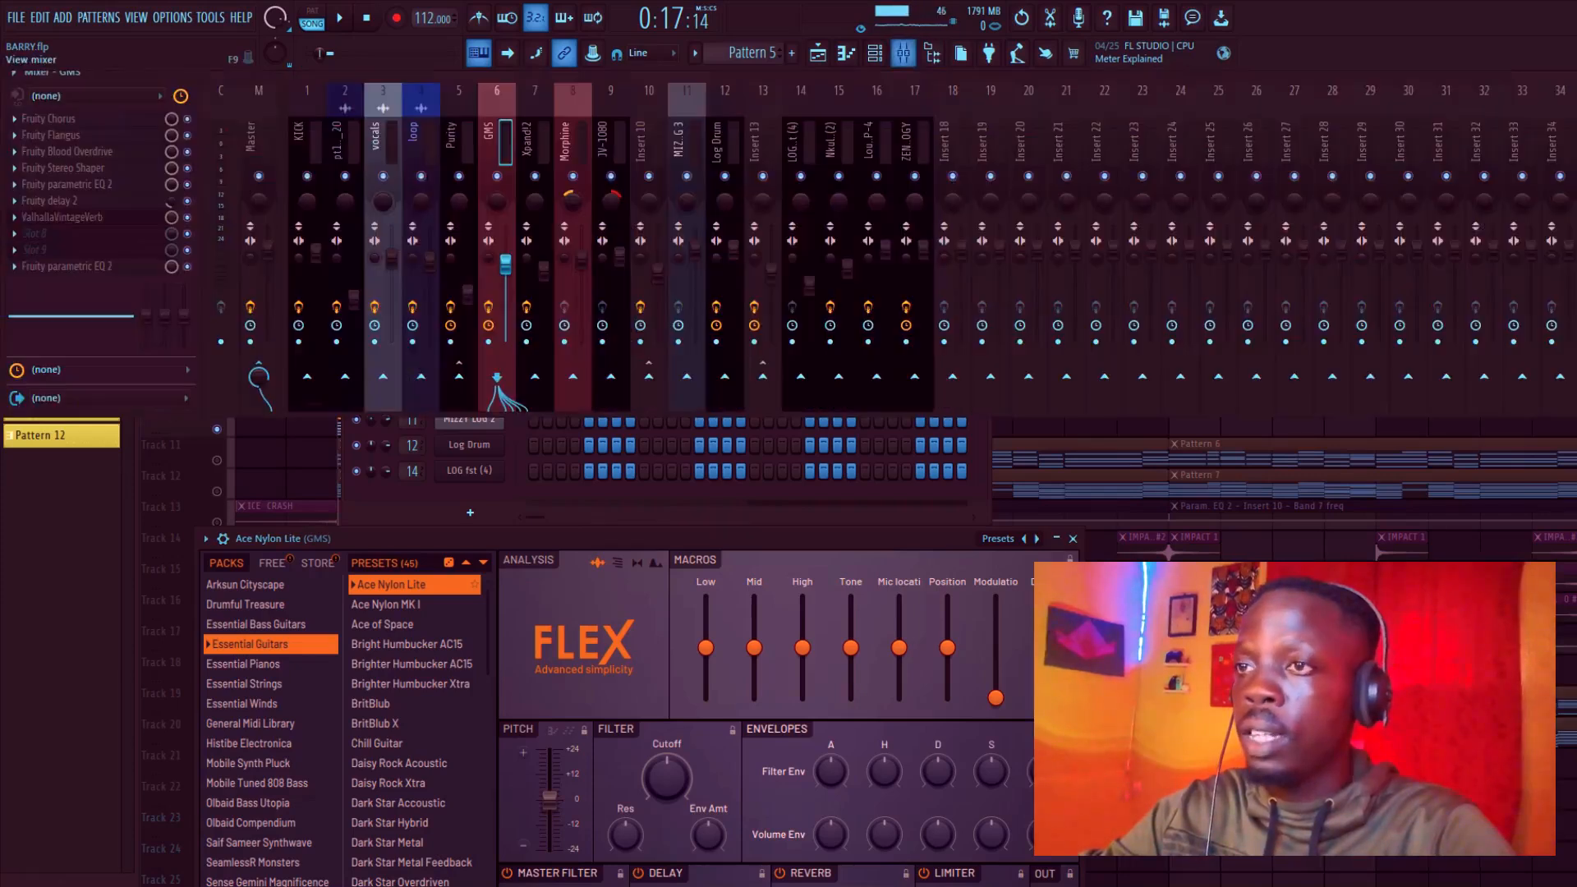
left_click(49, 119)
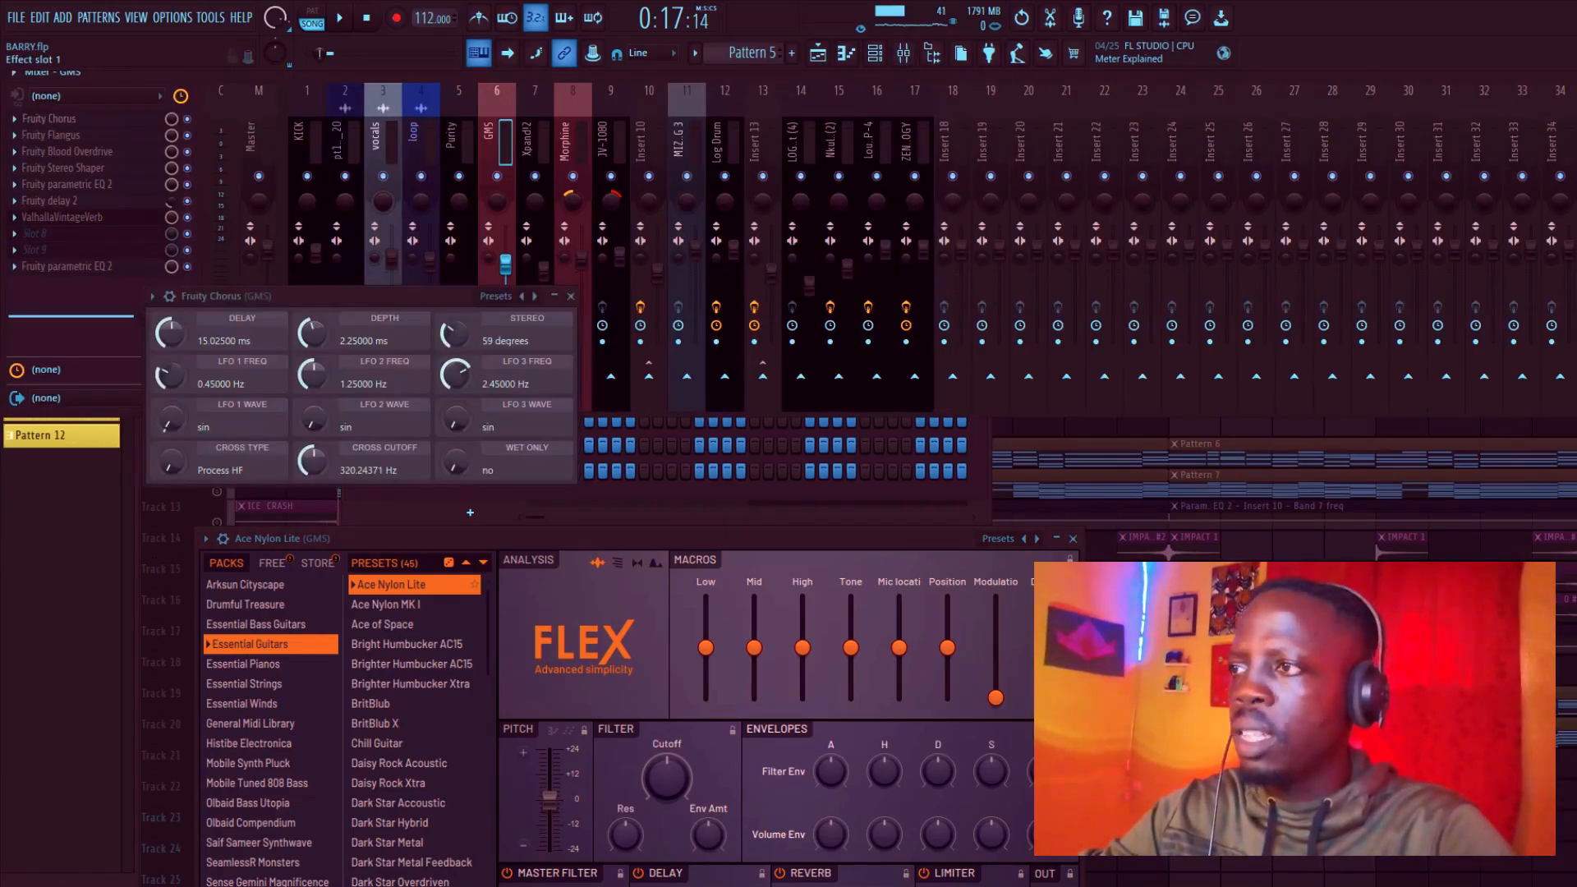
left_click(50, 119)
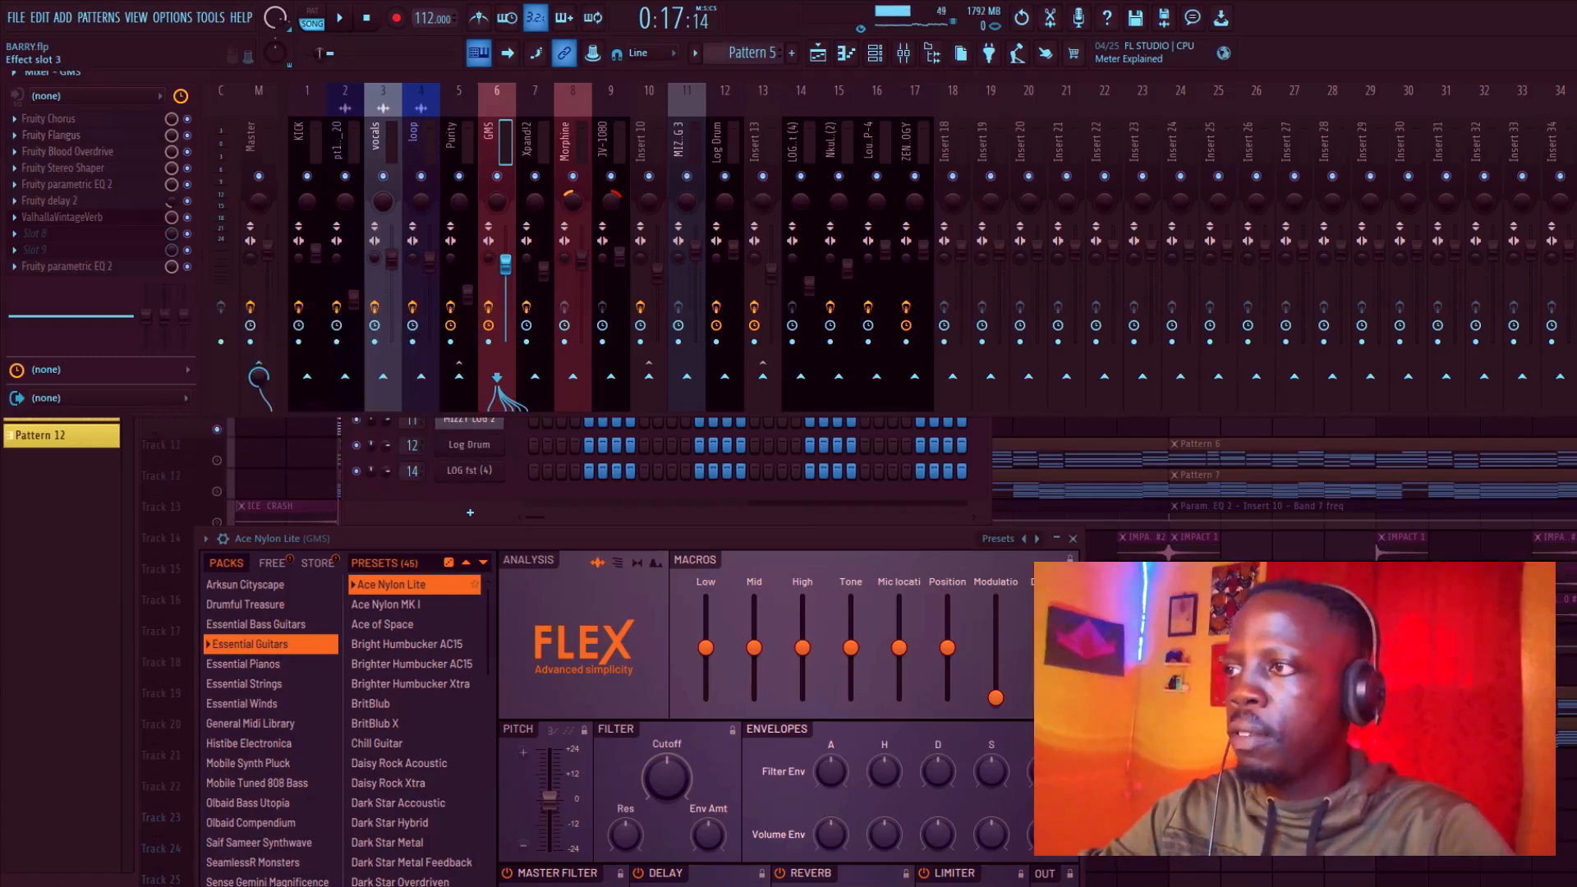
left_click(49, 152)
left_click(49, 150)
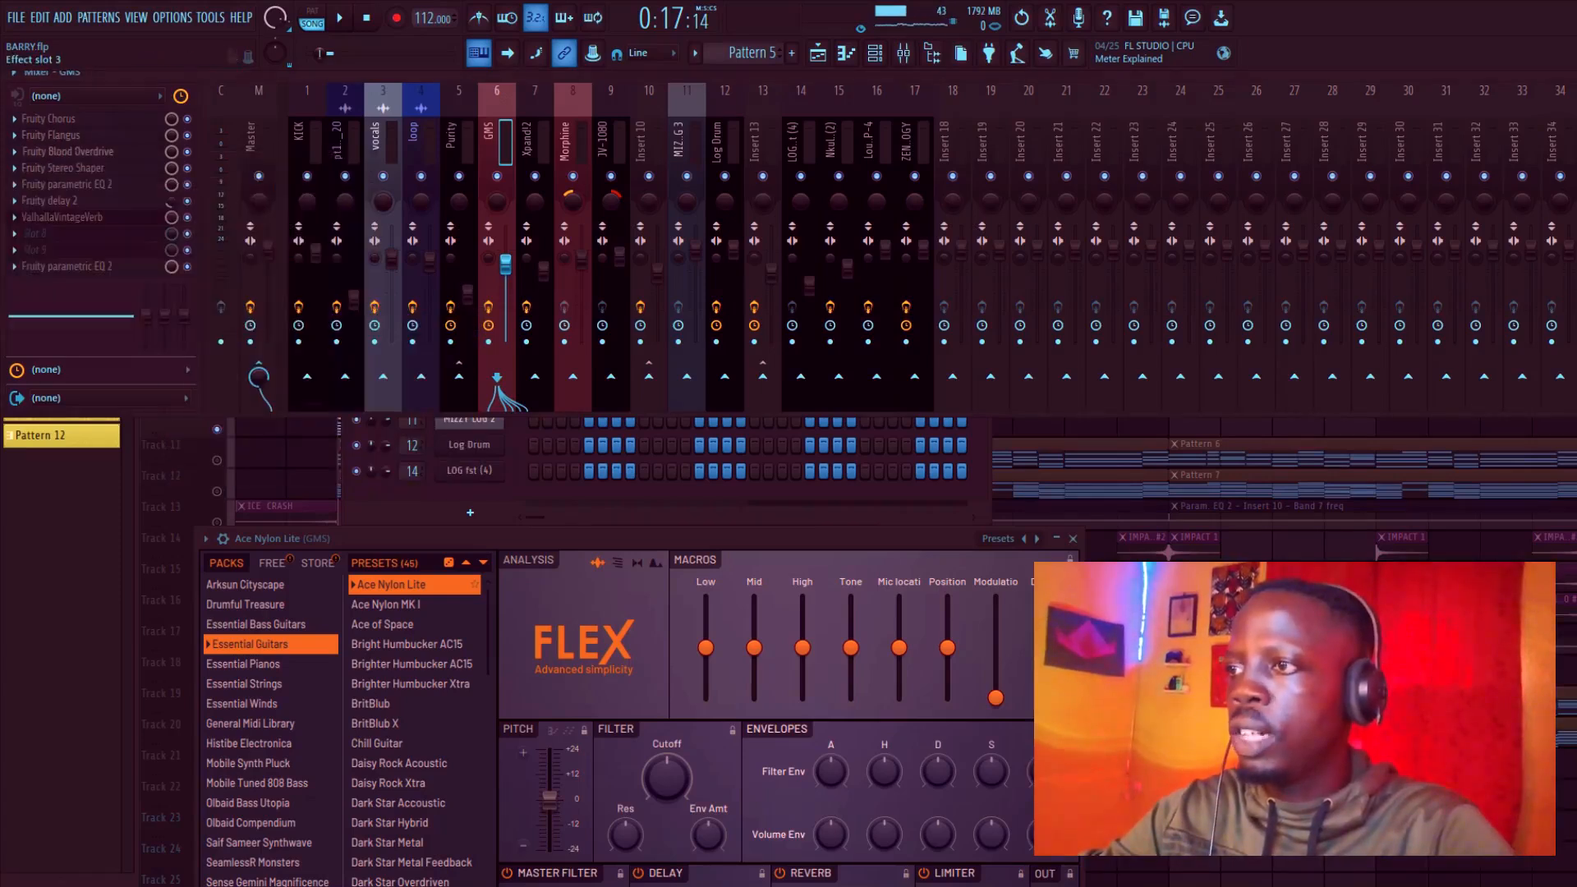
left_click(51, 167)
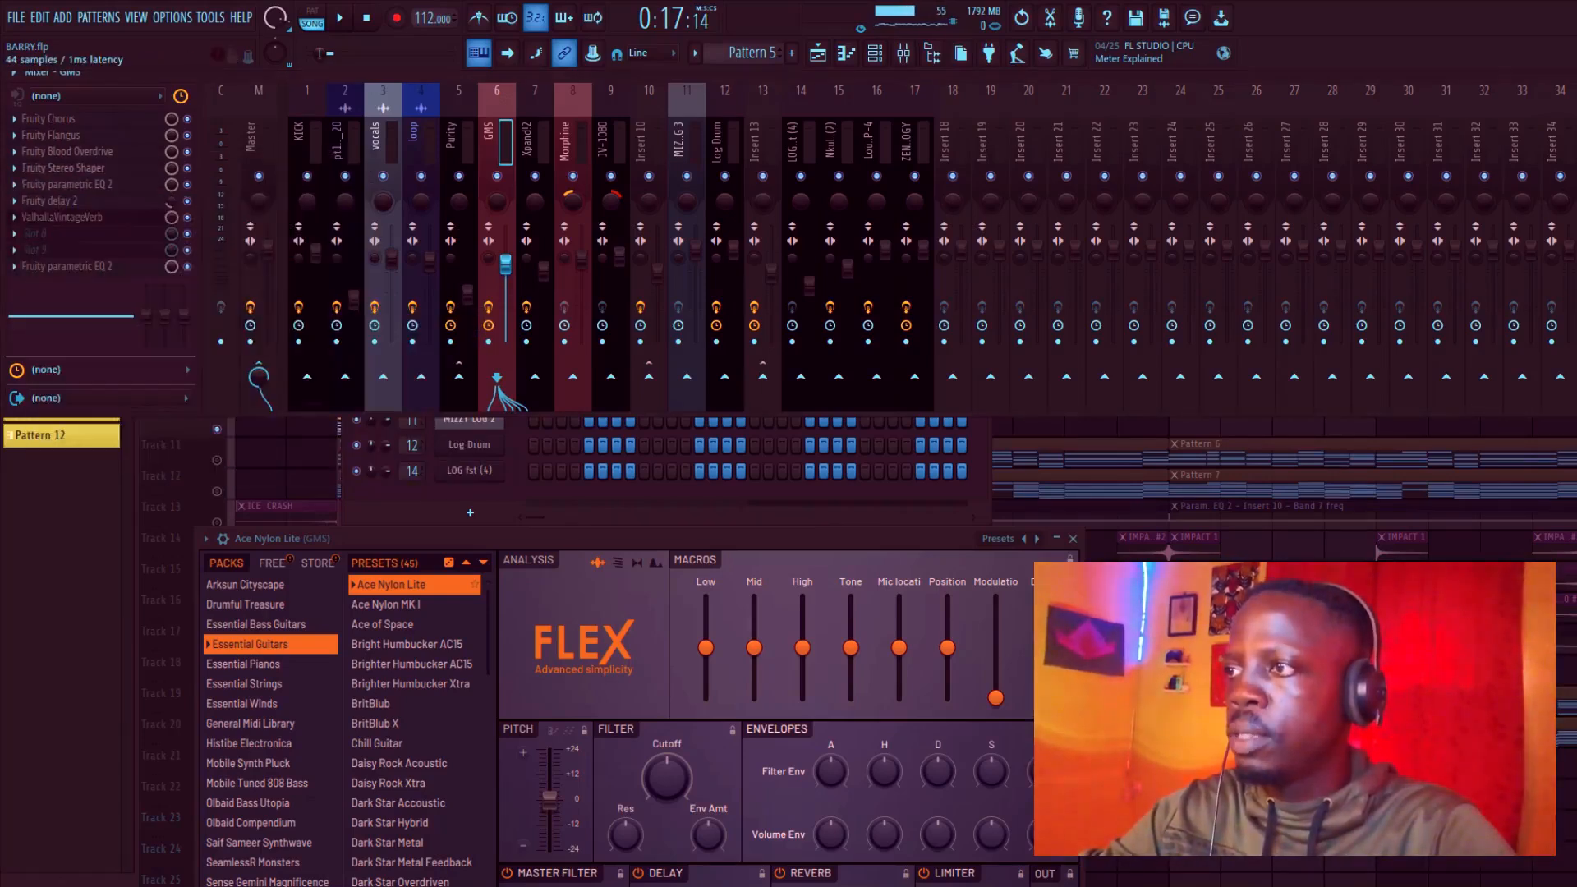
left_click(51, 184)
left_click(51, 184)
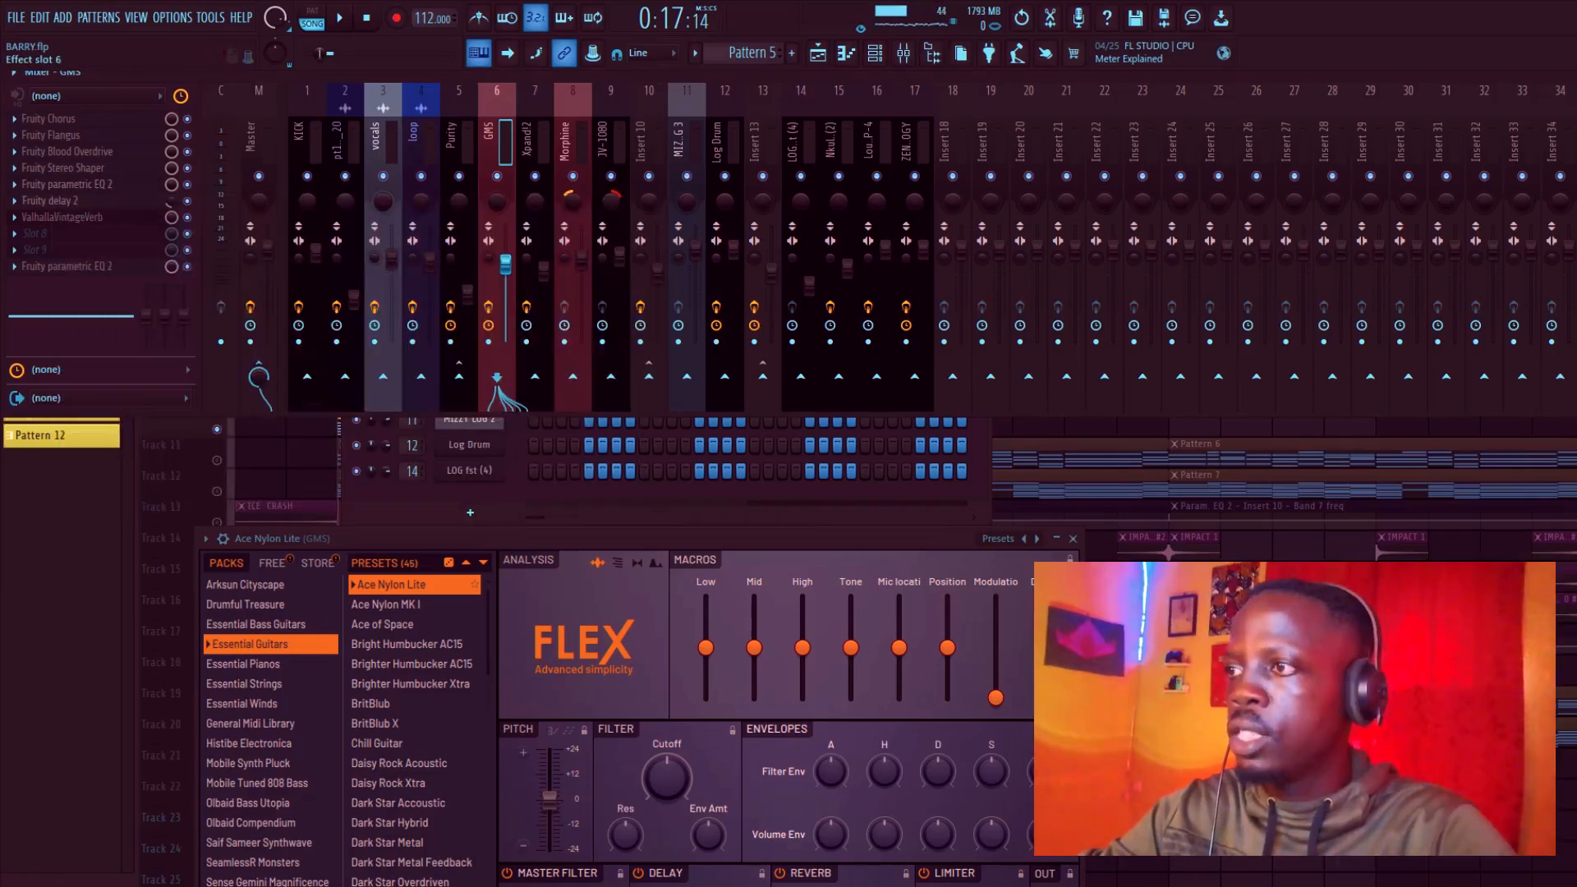
left_click(50, 201)
left_click(51, 200)
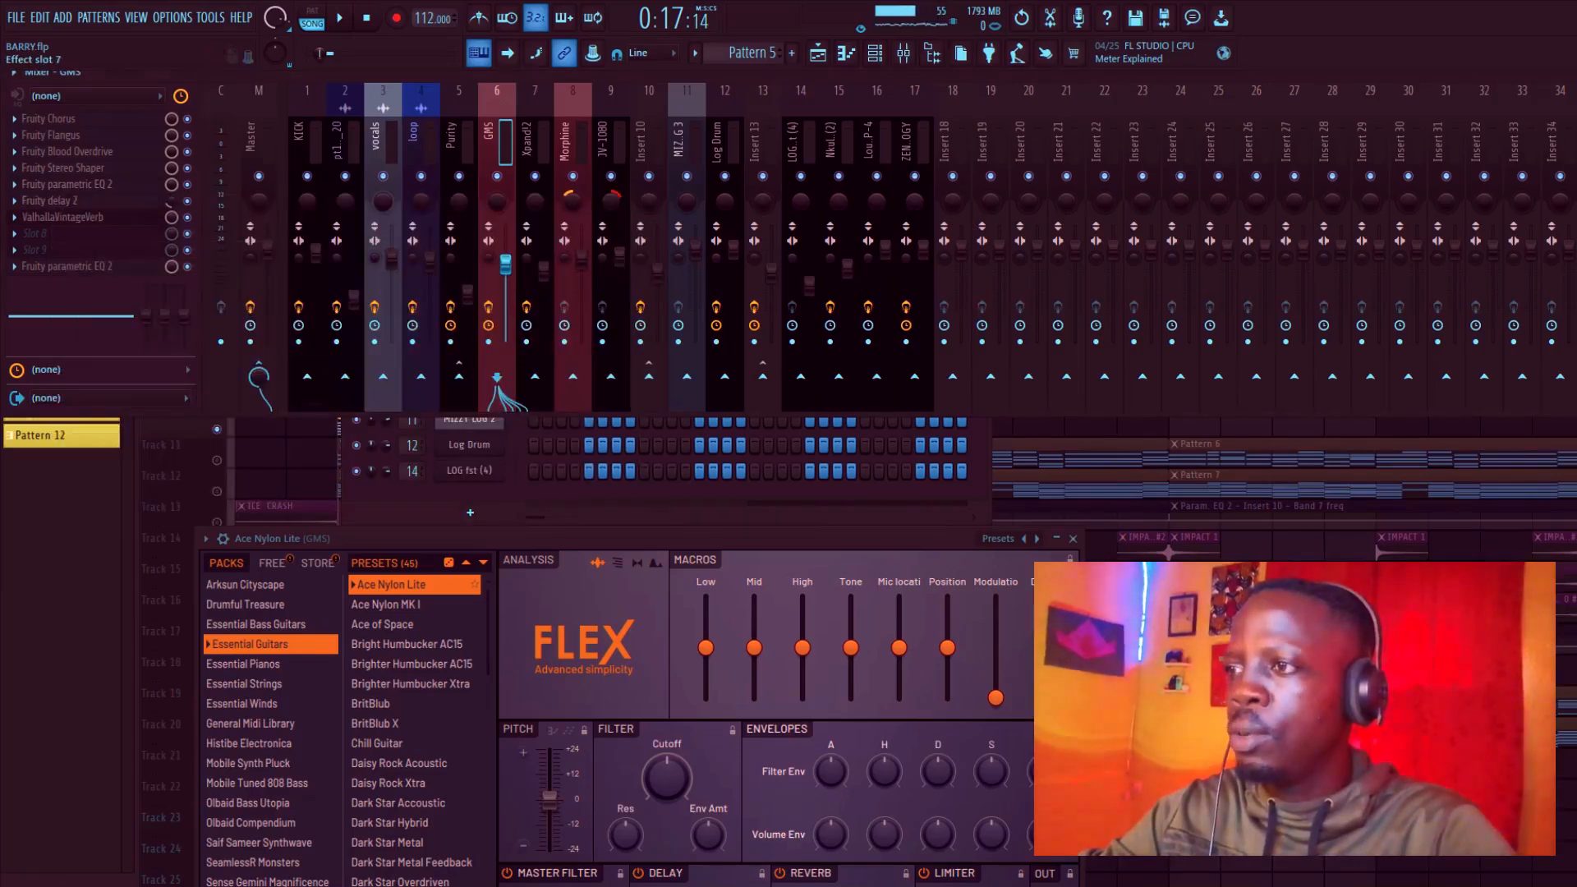
left_click(50, 217)
left_click(51, 217)
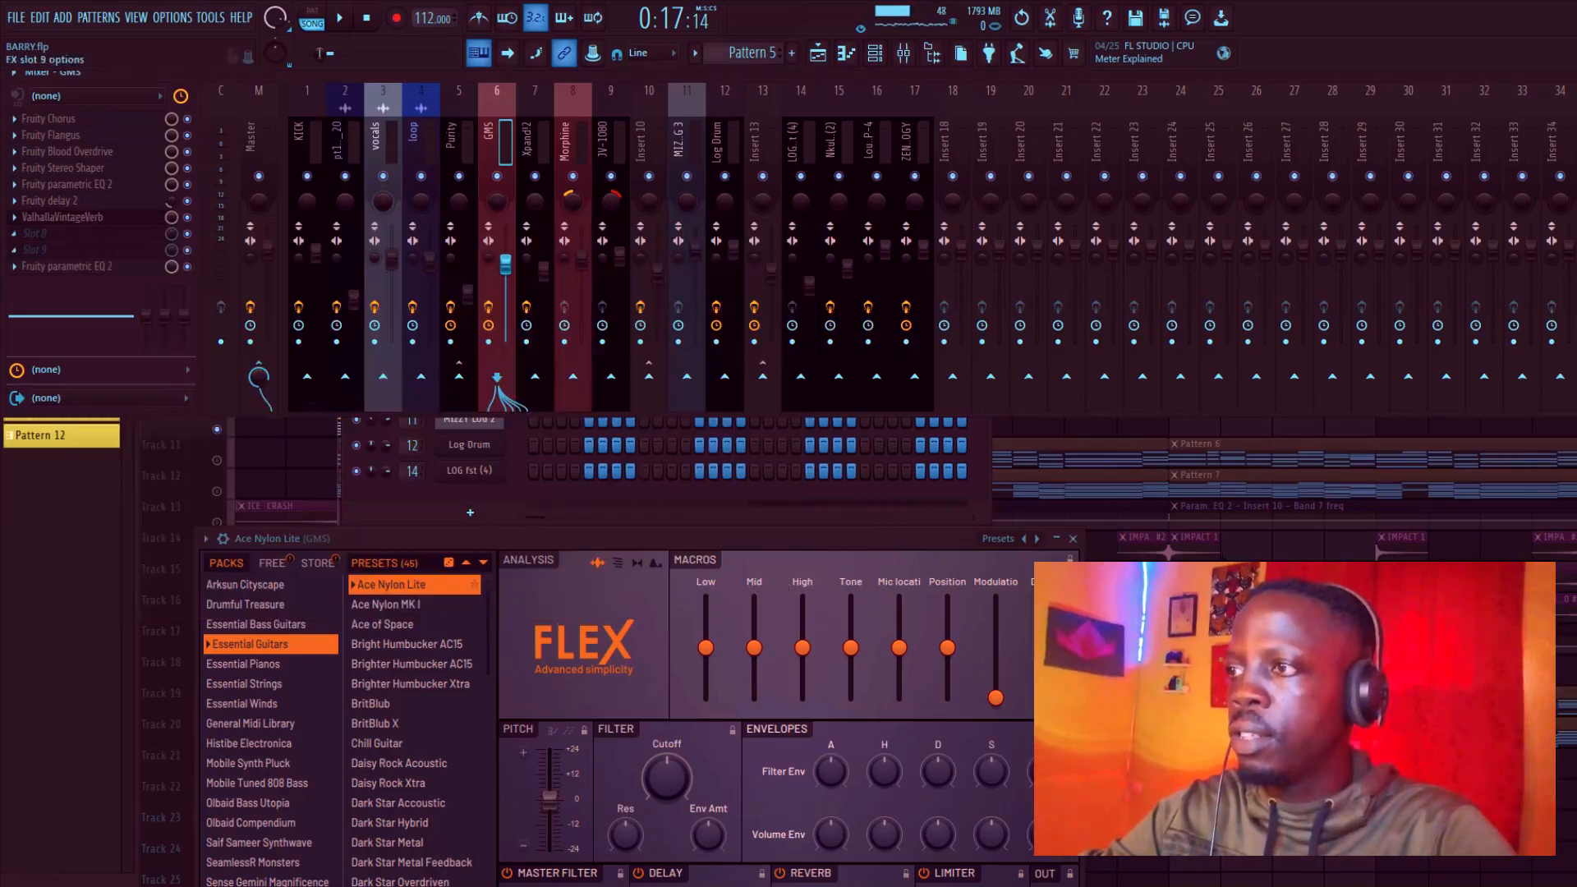
left_click(1570, 539)
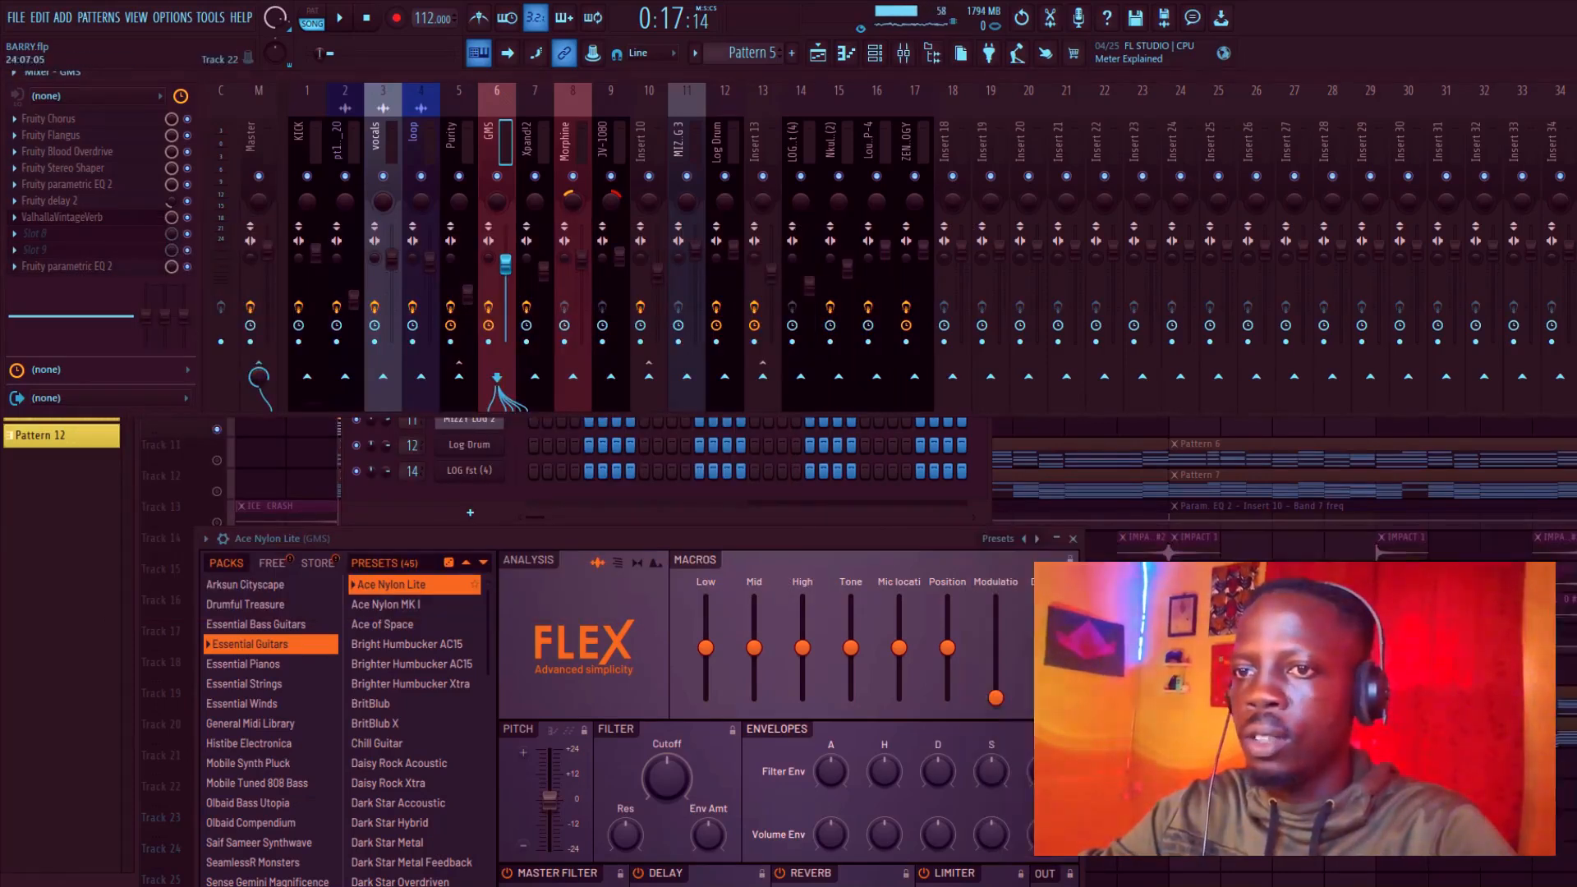
Step: Solo Track 11 and audition Pattern 6 with its Morphine chord notes shown in the piano roll
right_click(217, 460)
left_click(875, 53)
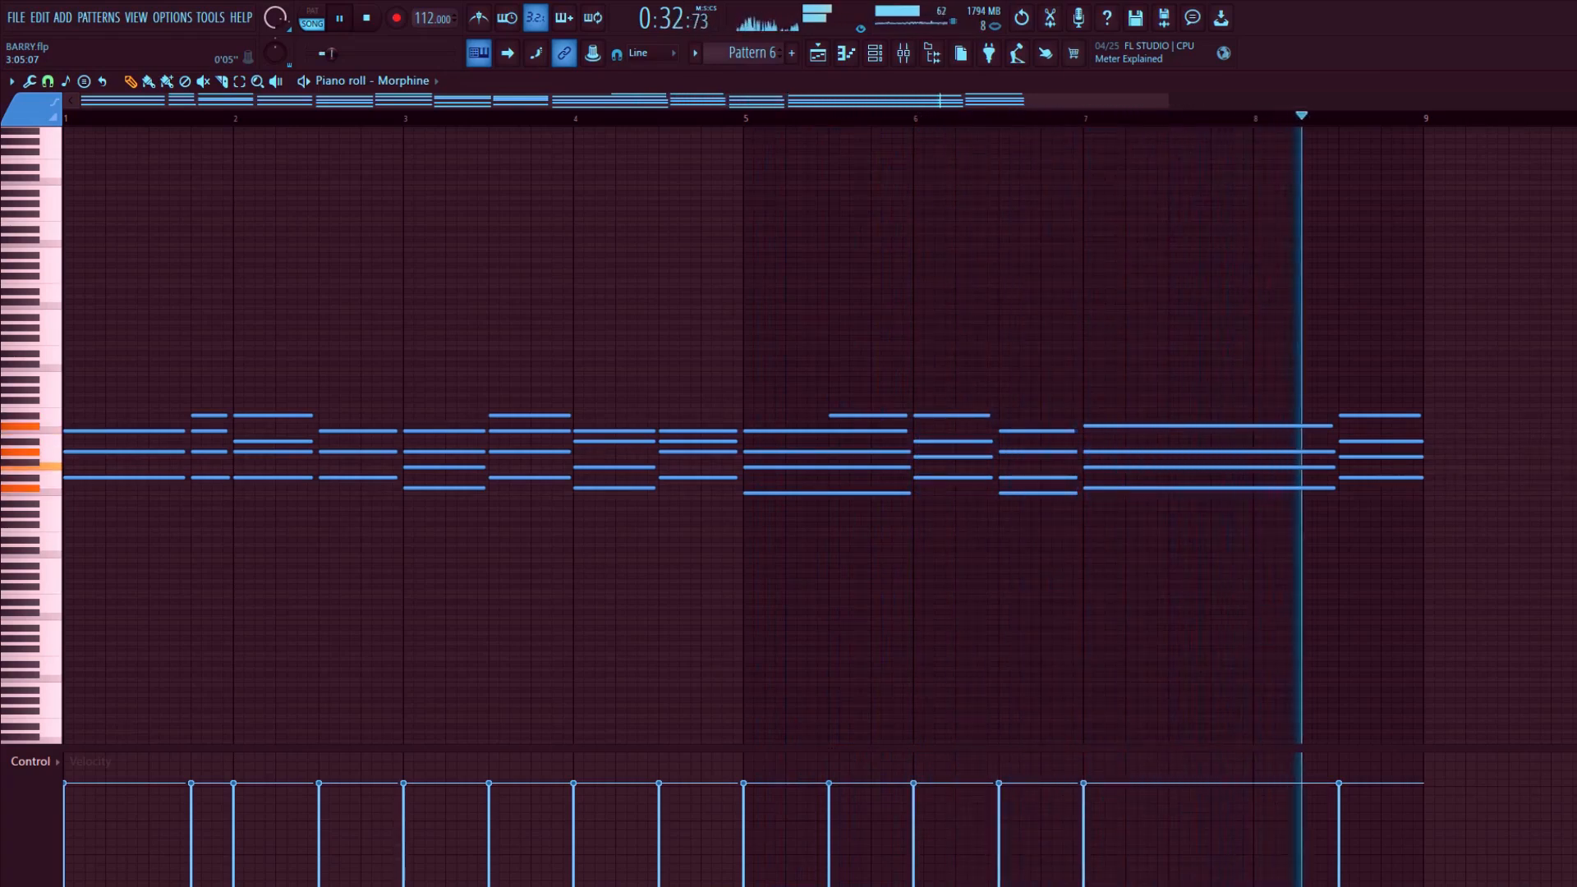
key("space")
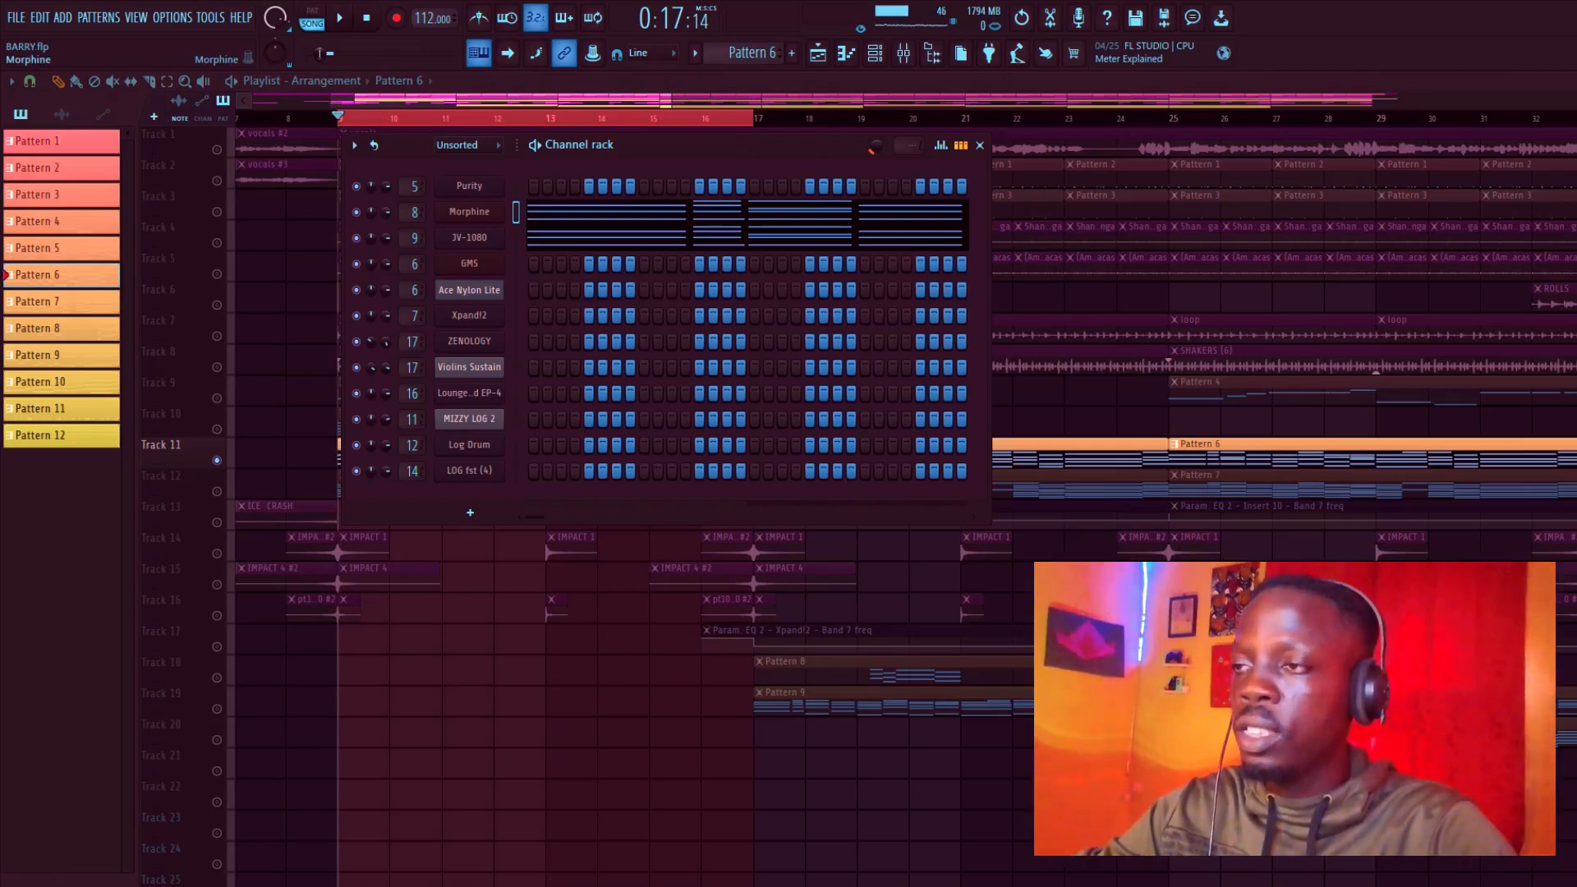
Step: Inspect the sounds loaded in the Morphine and JV-1080 instruments used by Pattern 6
left_click(469, 211)
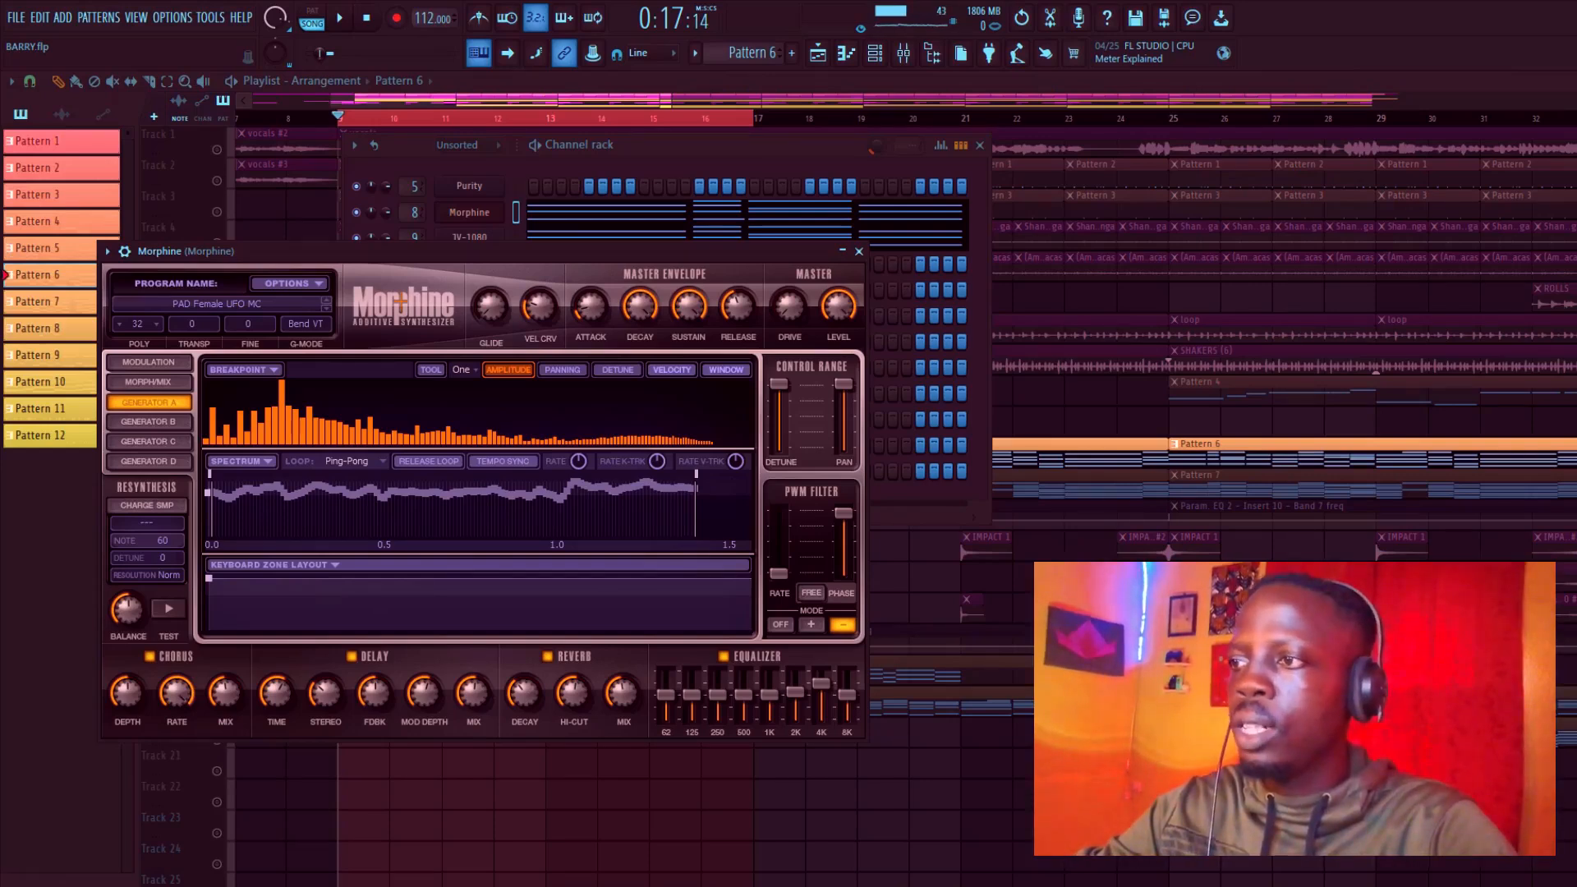
left_click(859, 252)
left_click(469, 238)
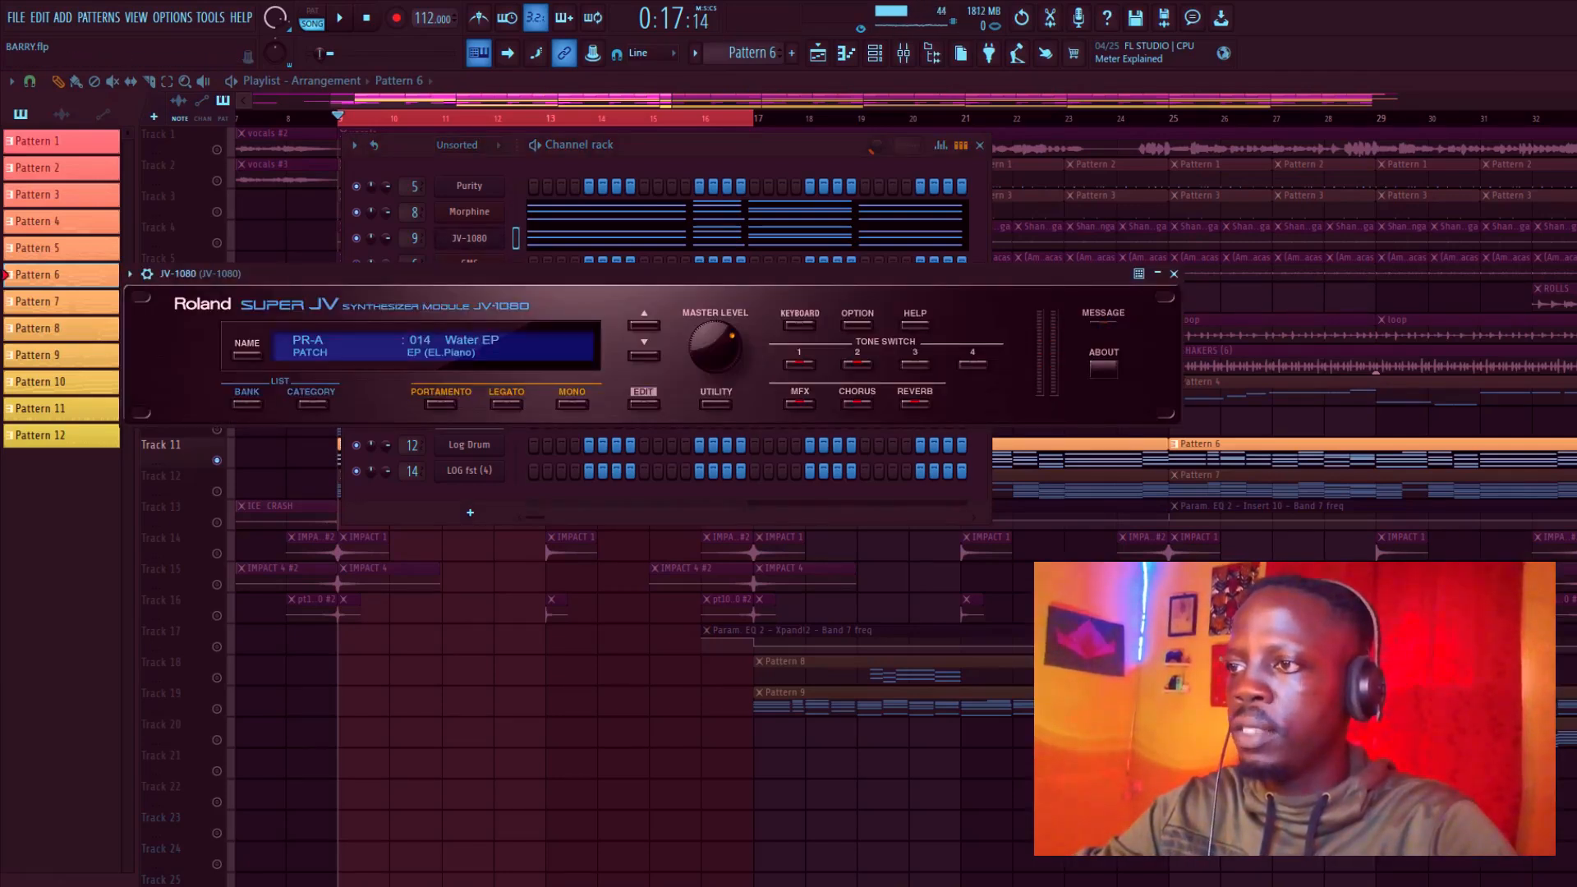
left_click(1174, 274)
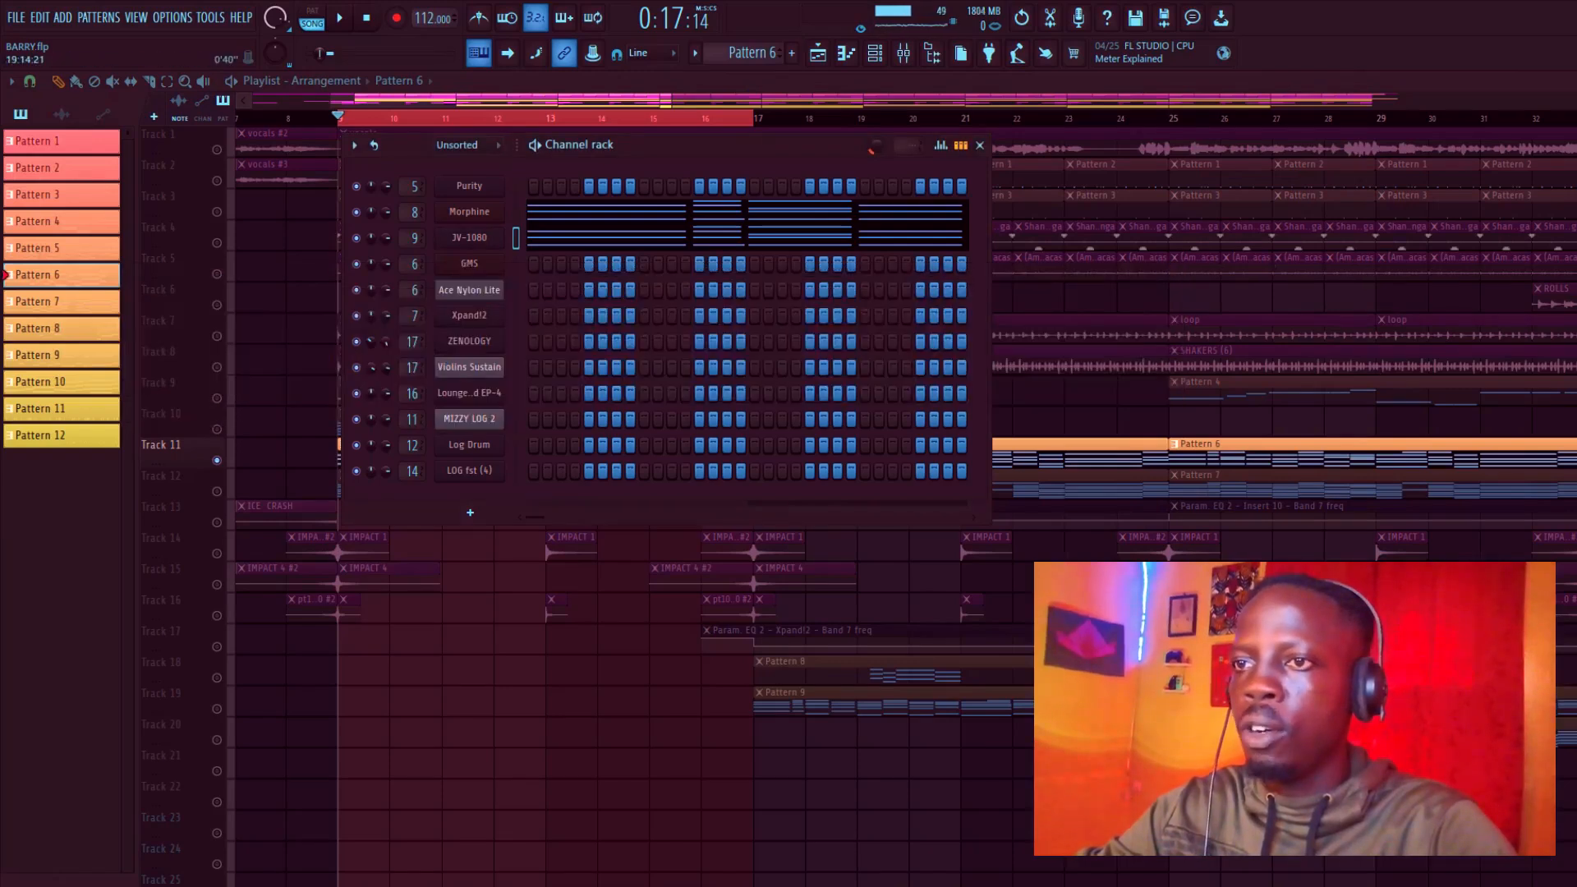
Step: Inspect the Parametric EQ 2 on Insert 10 and the mixer routing of the JV-1080 track
key("F9")
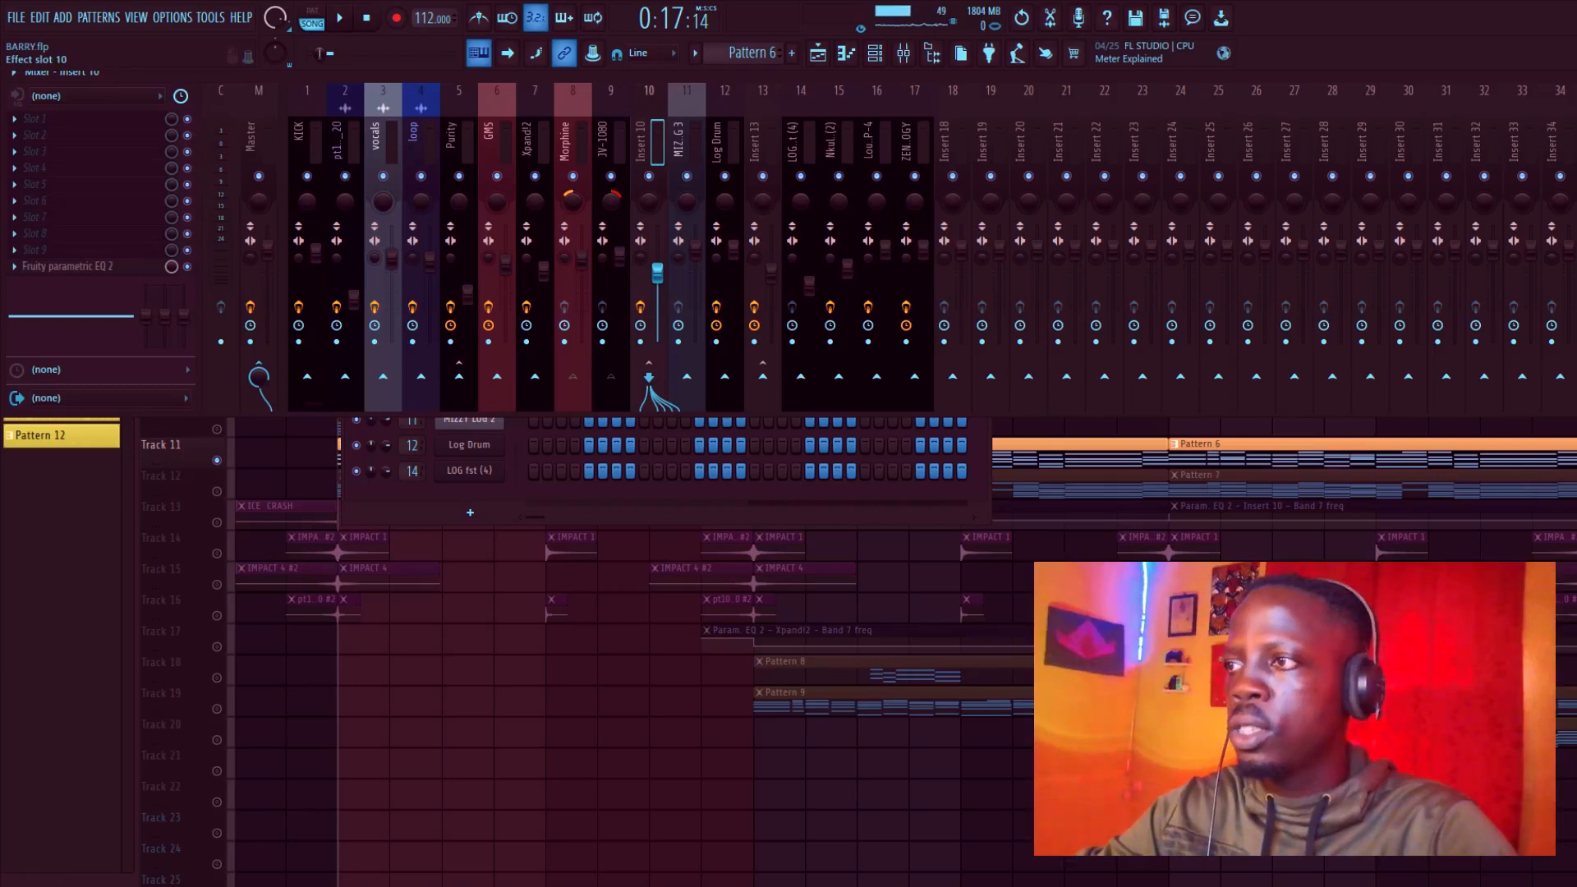
left_click(69, 267)
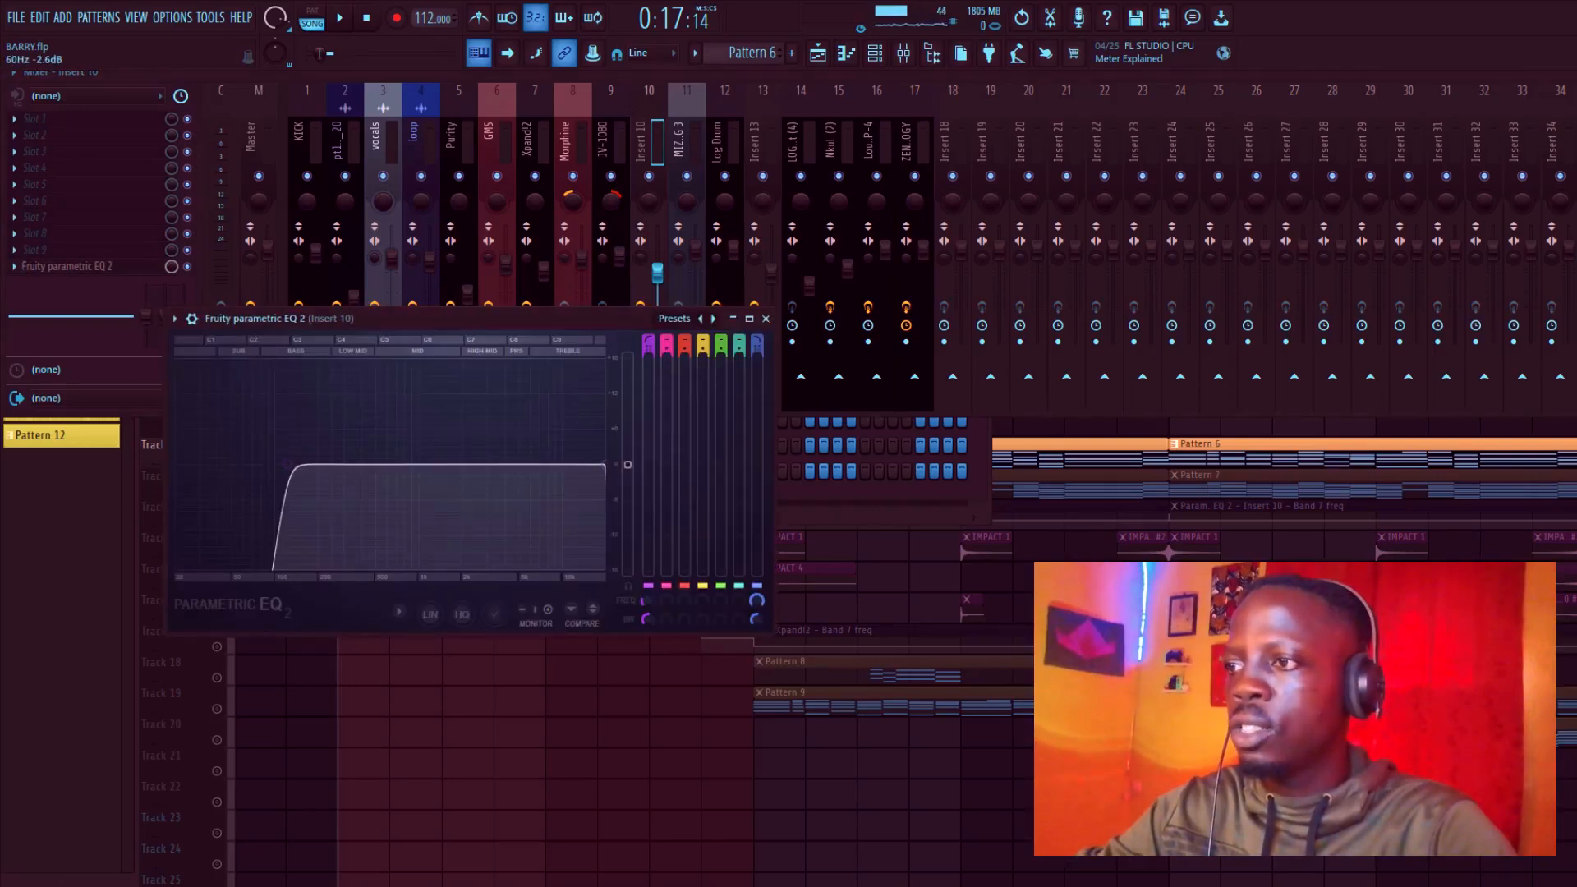
left_click(766, 319)
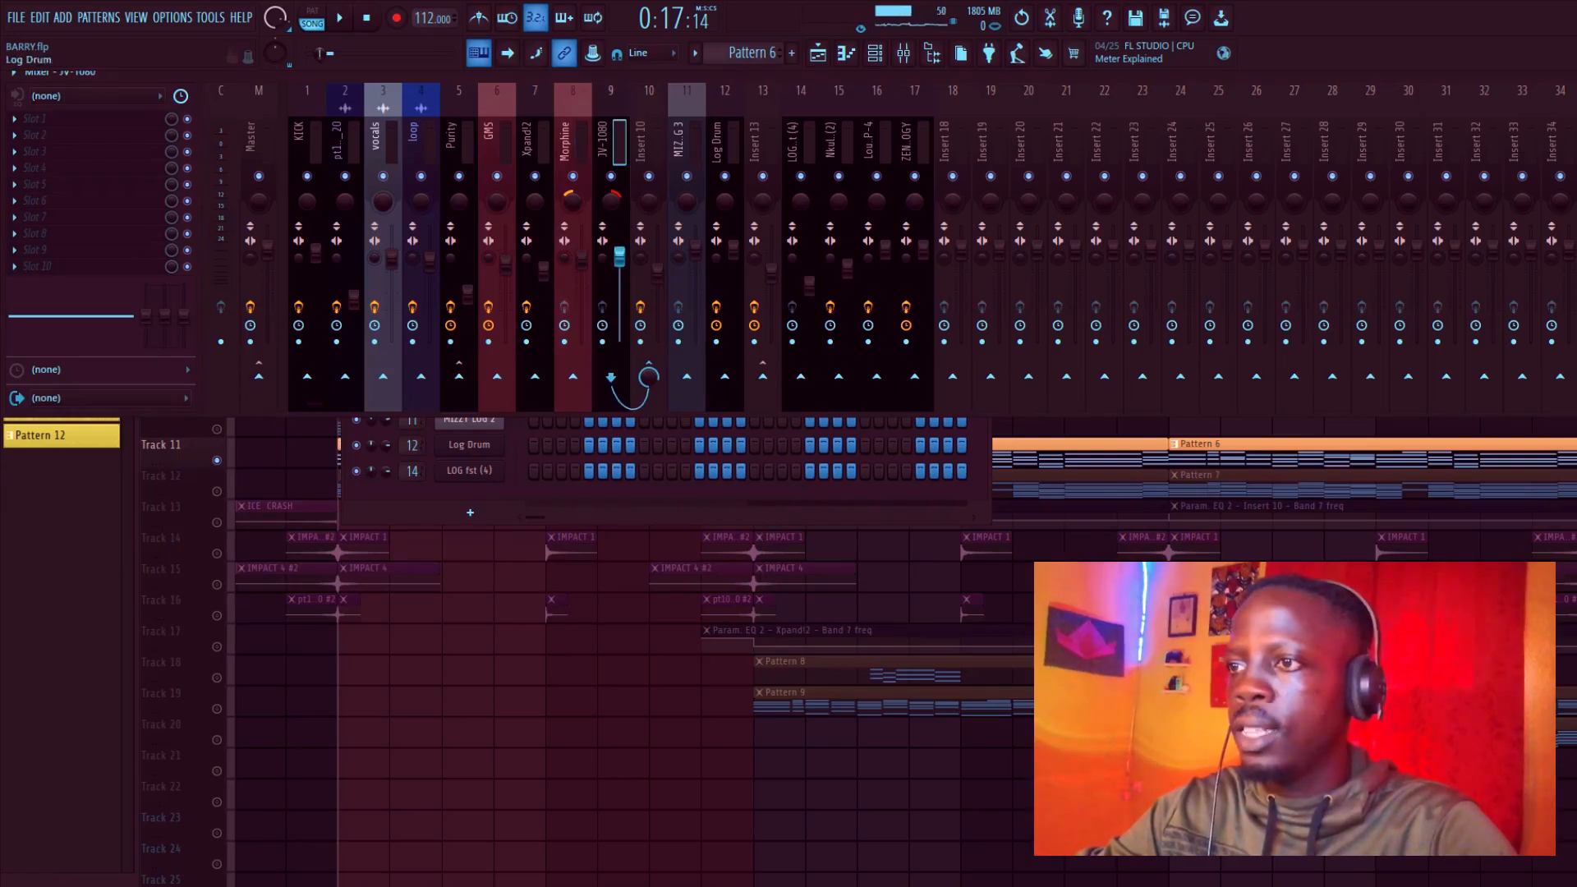
right_click(612, 689)
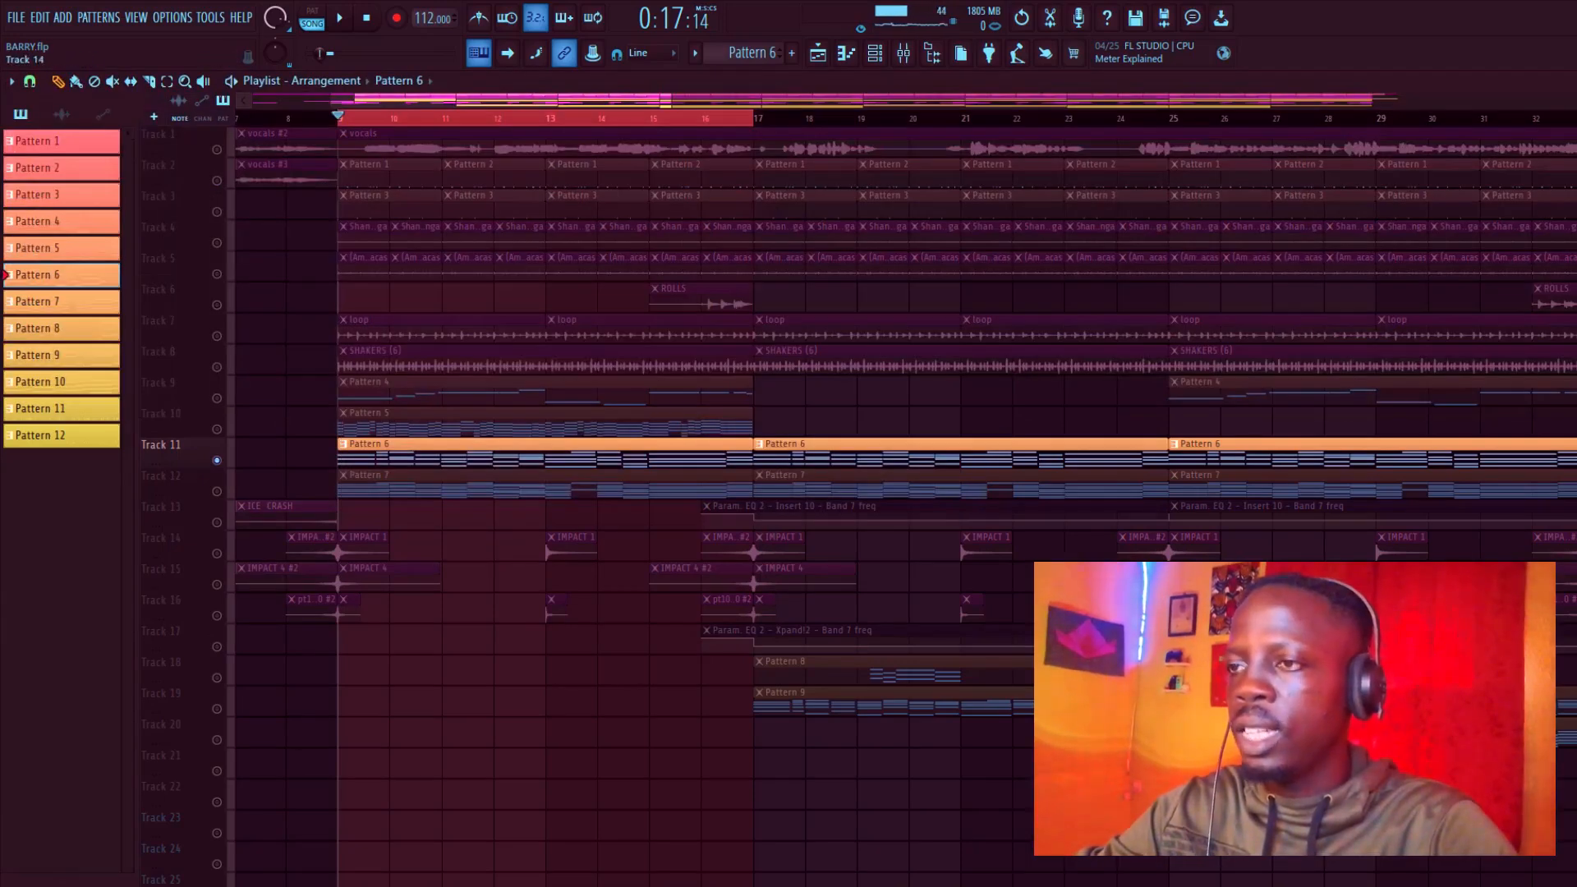
Step: Solo Track 12 and audition Pattern 7 with its Xpand!2 chord notes shown in the piano roll
right_click(217, 491)
left_click(395, 476)
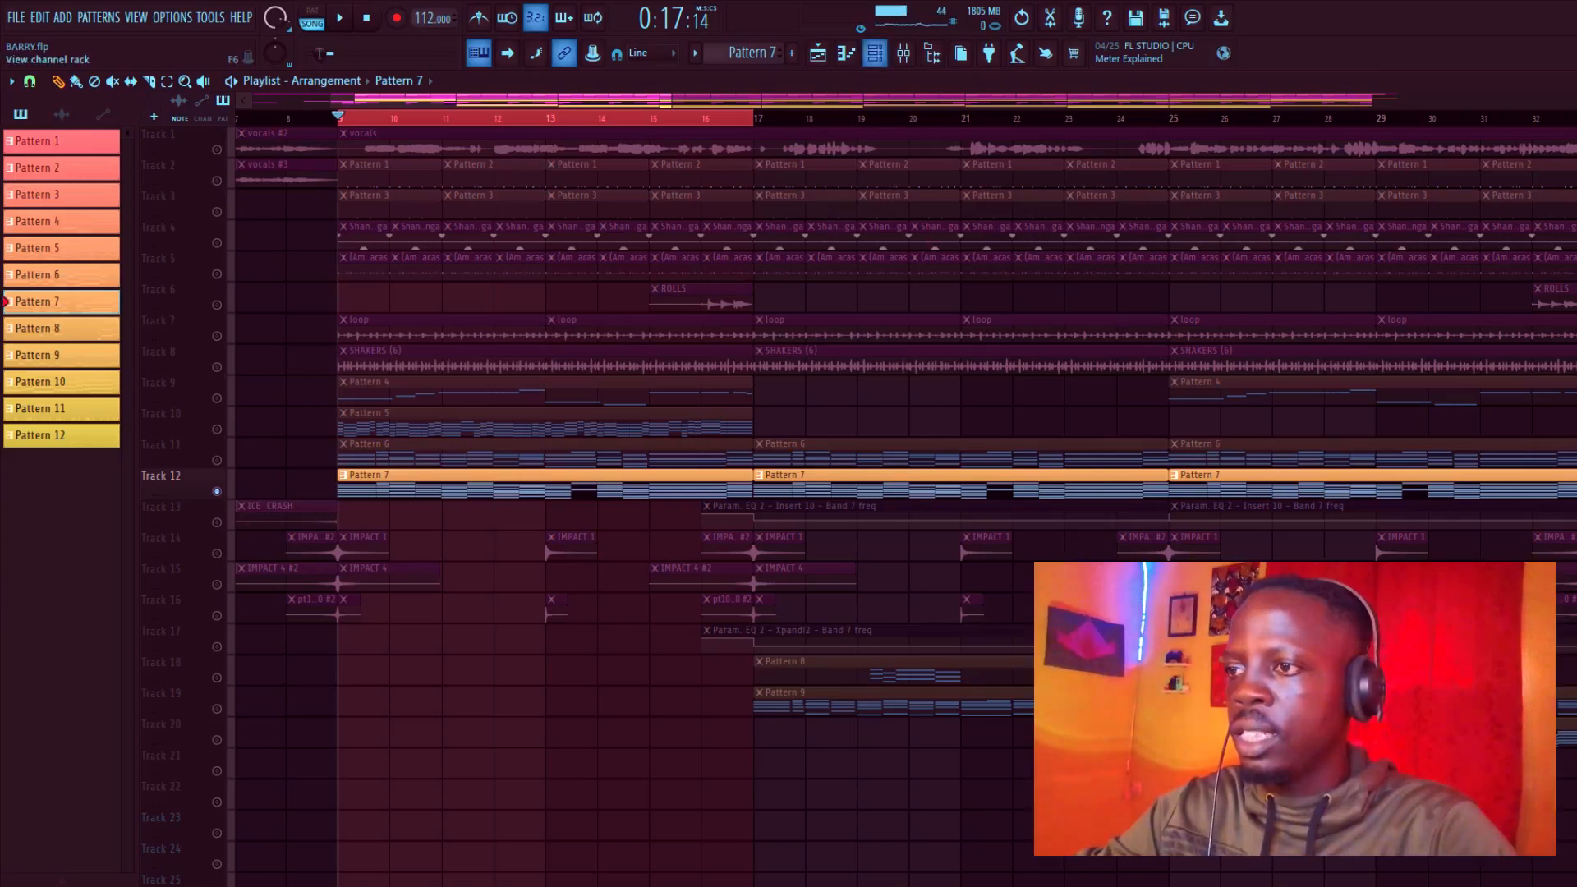
left_click(875, 53)
left_click(558, 315)
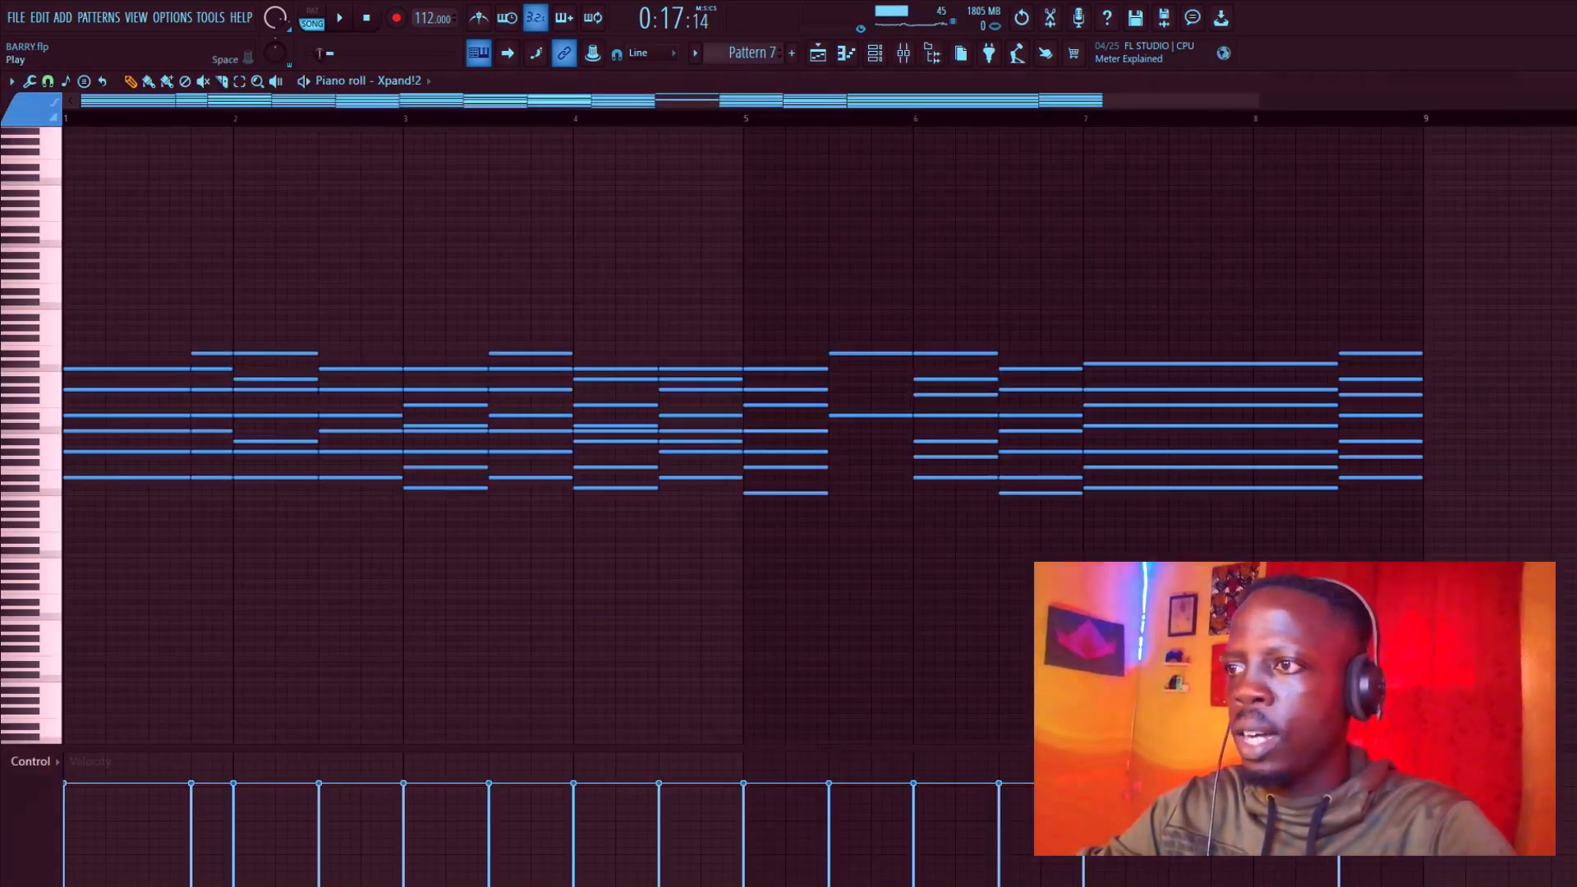
left_click(312, 17)
left_click(339, 18)
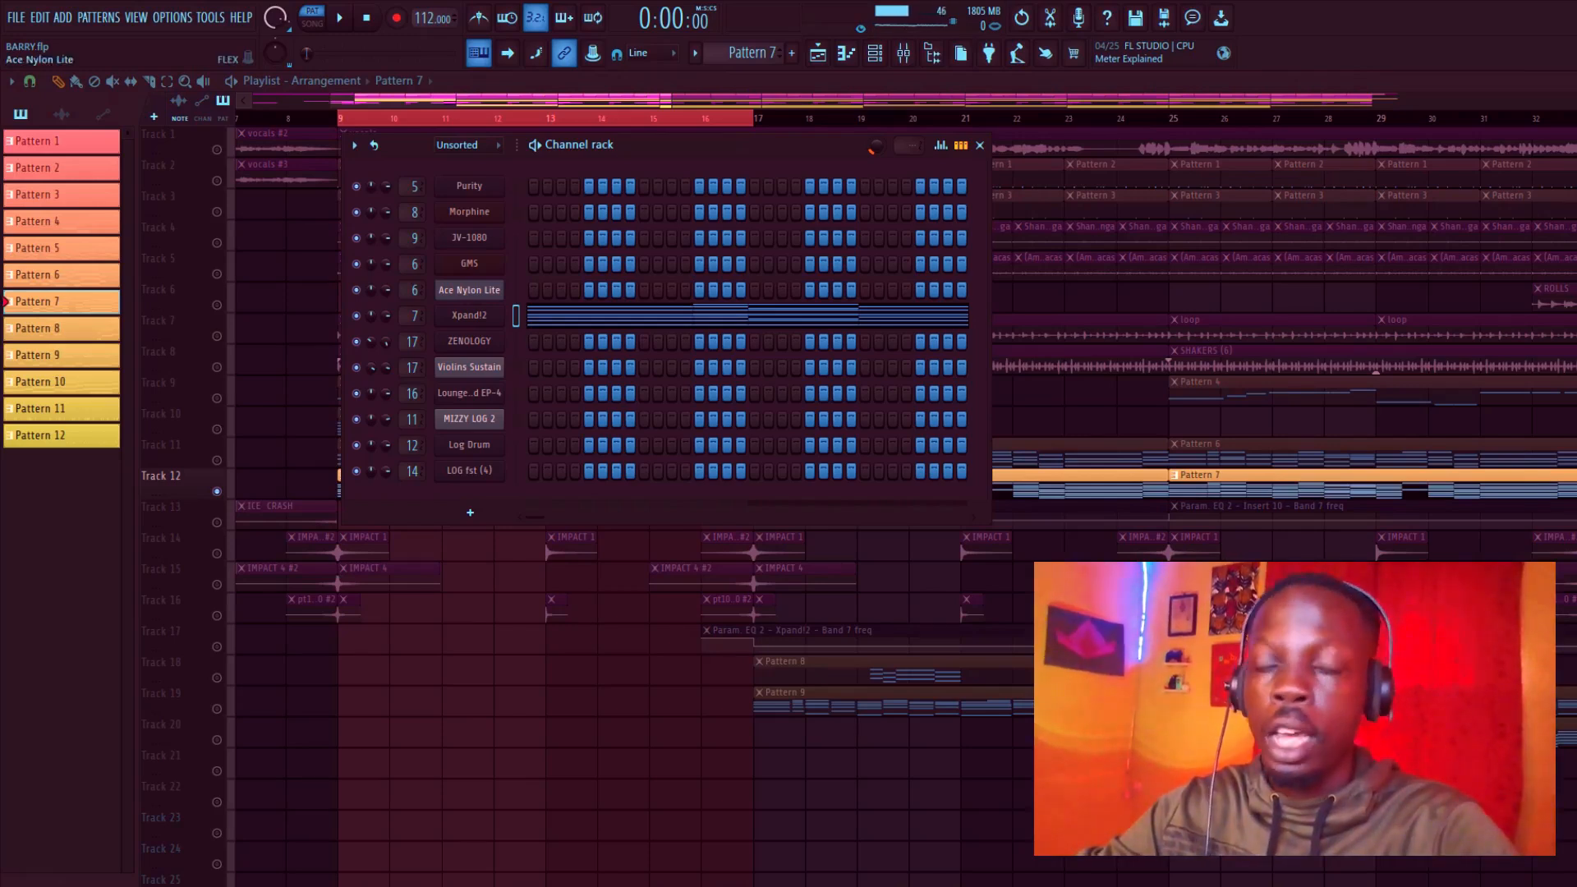
Step: Inspect the Xpand!2 preset used by Pattern 7 and the Parametric EQ 2 and ValhallaSupermassive on its mixer track
left_click(469, 315)
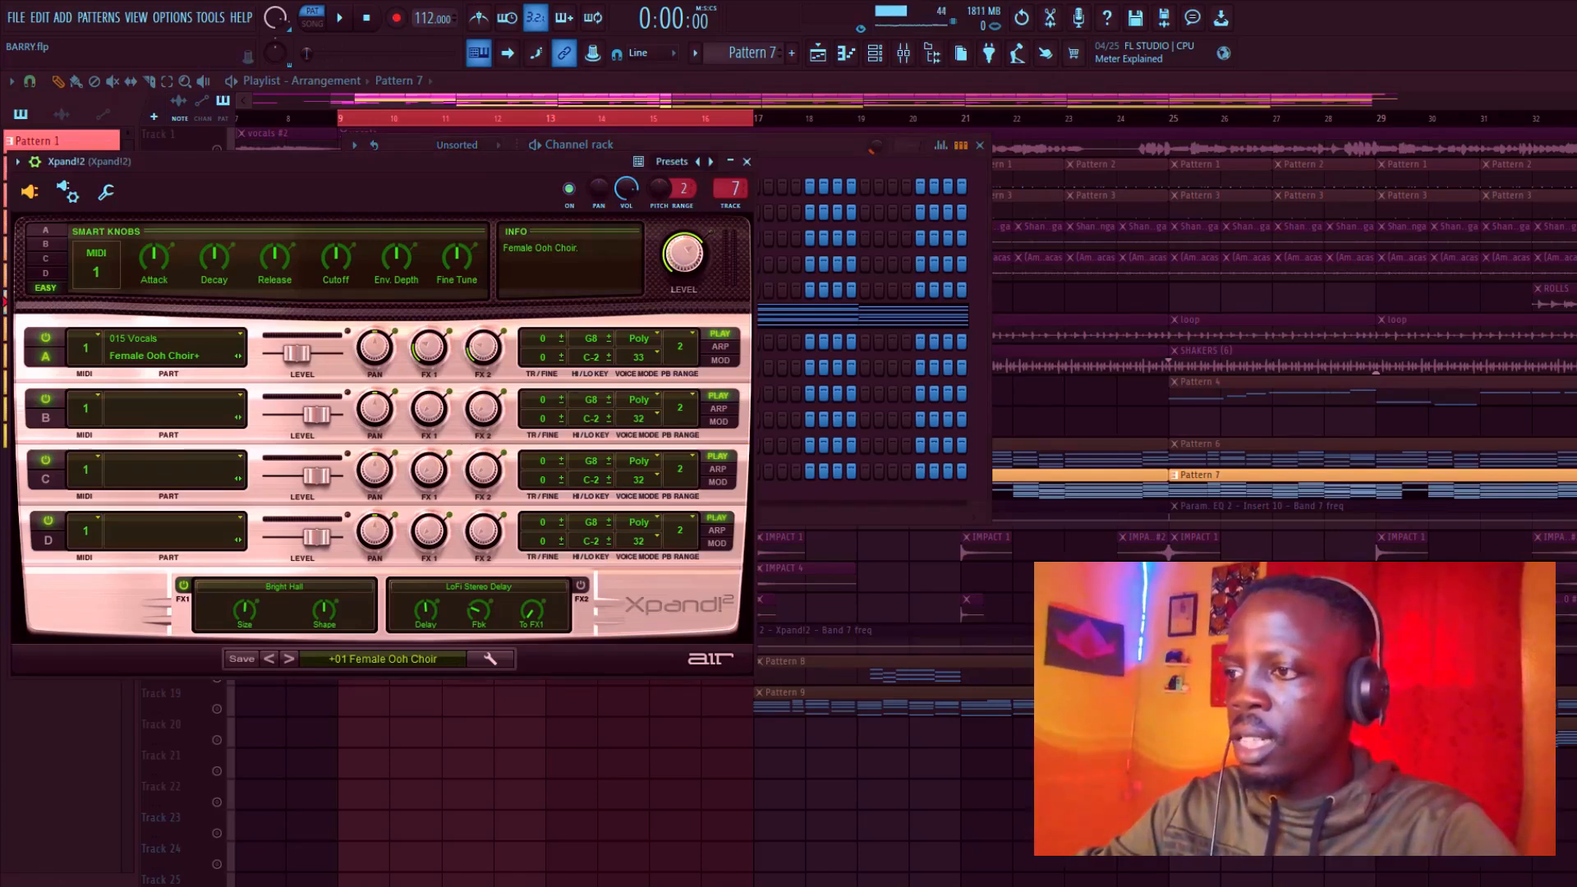
left_click(746, 161)
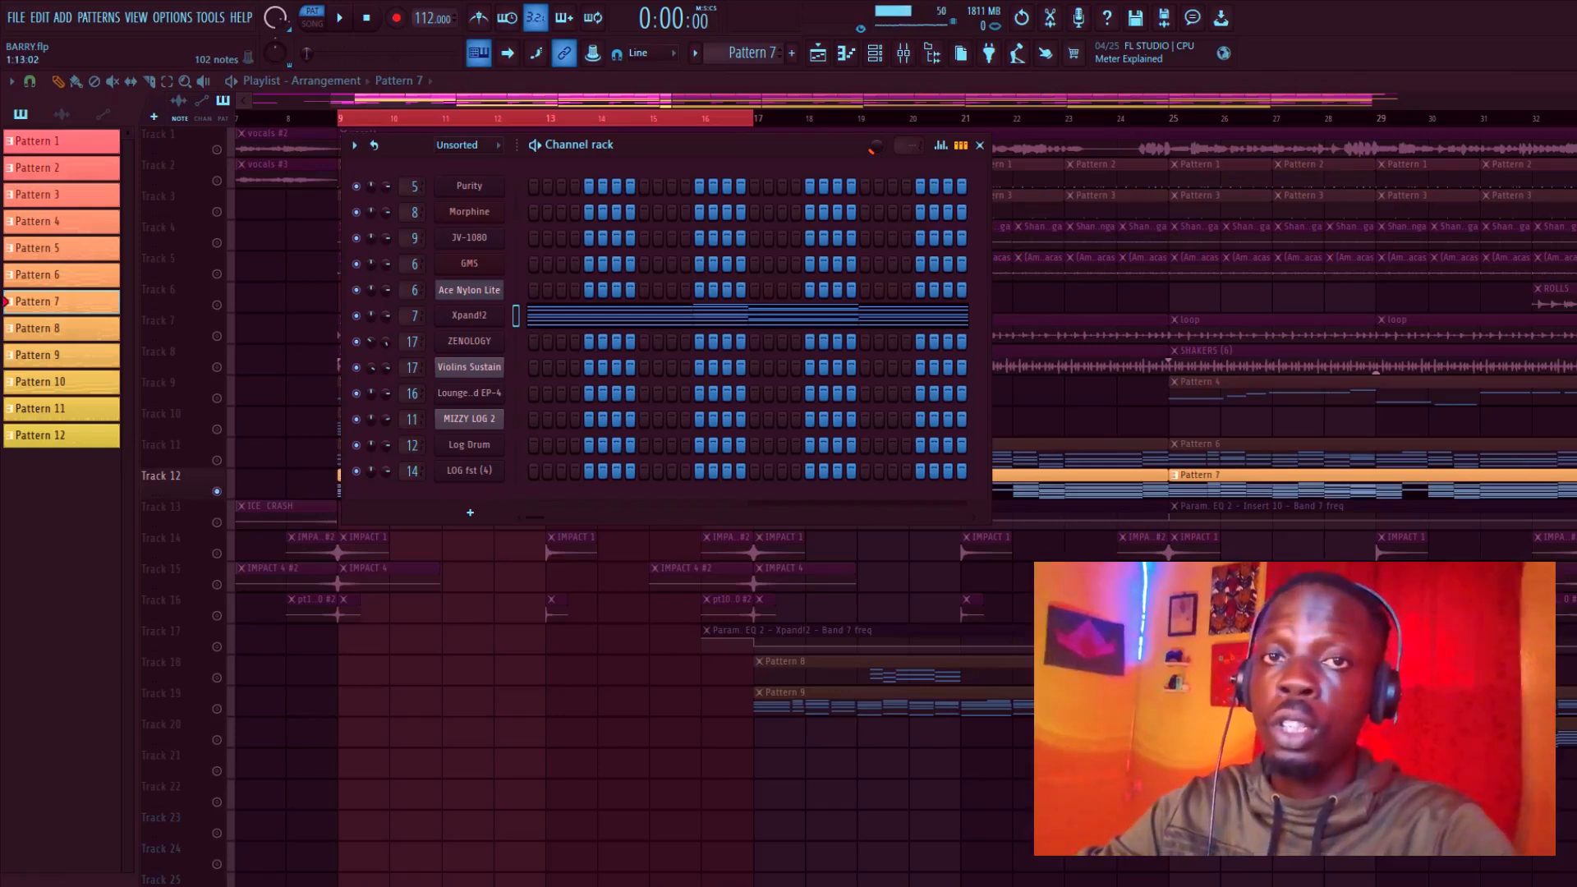
left_click(903, 53)
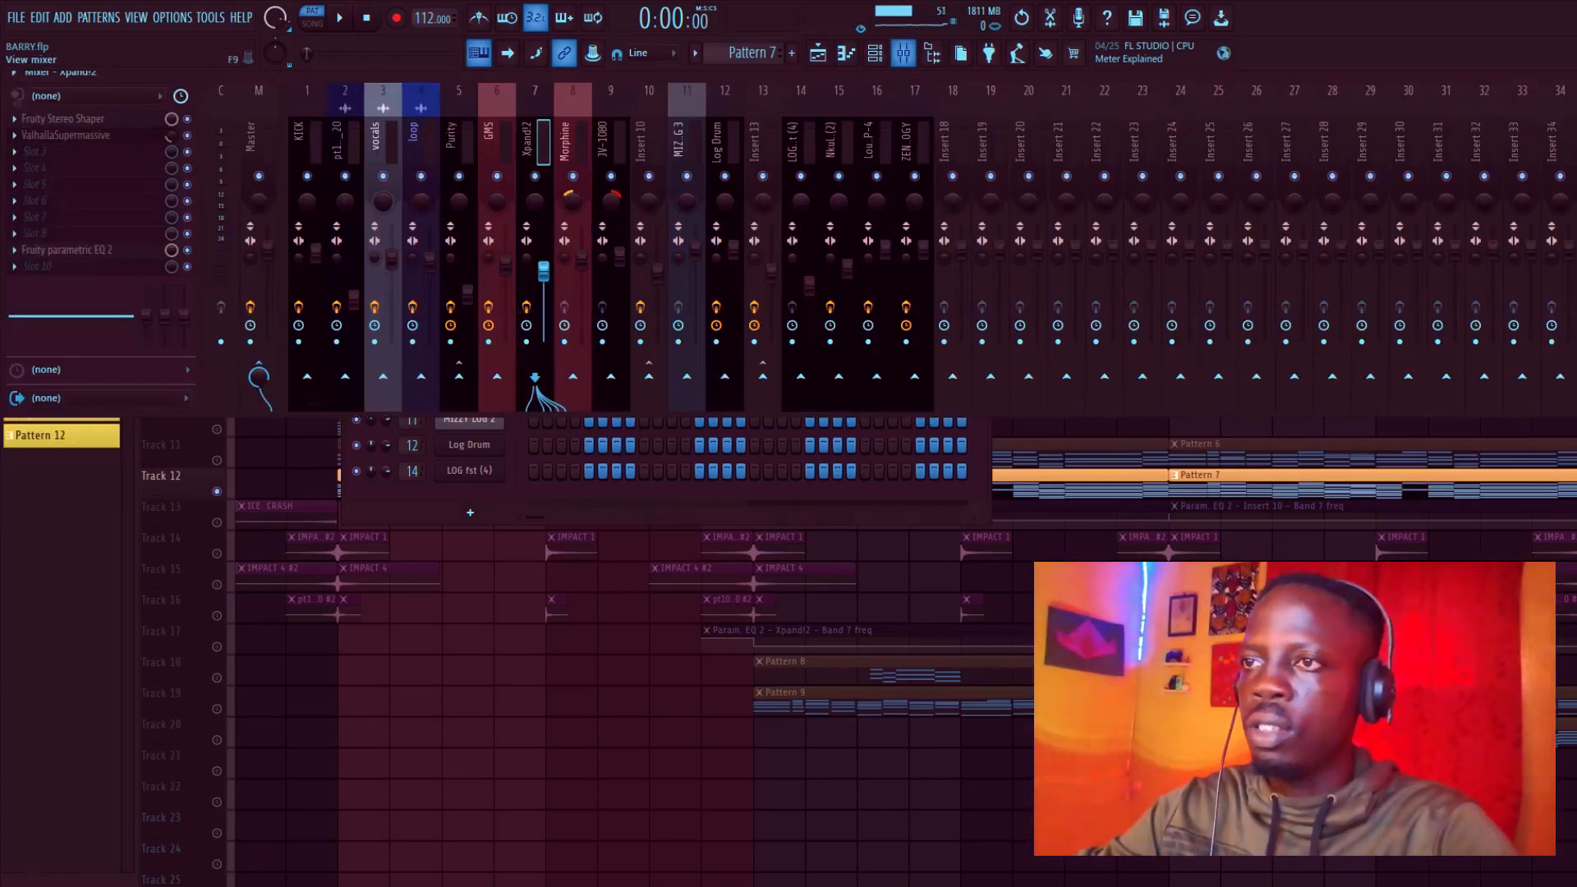
left_click(67, 250)
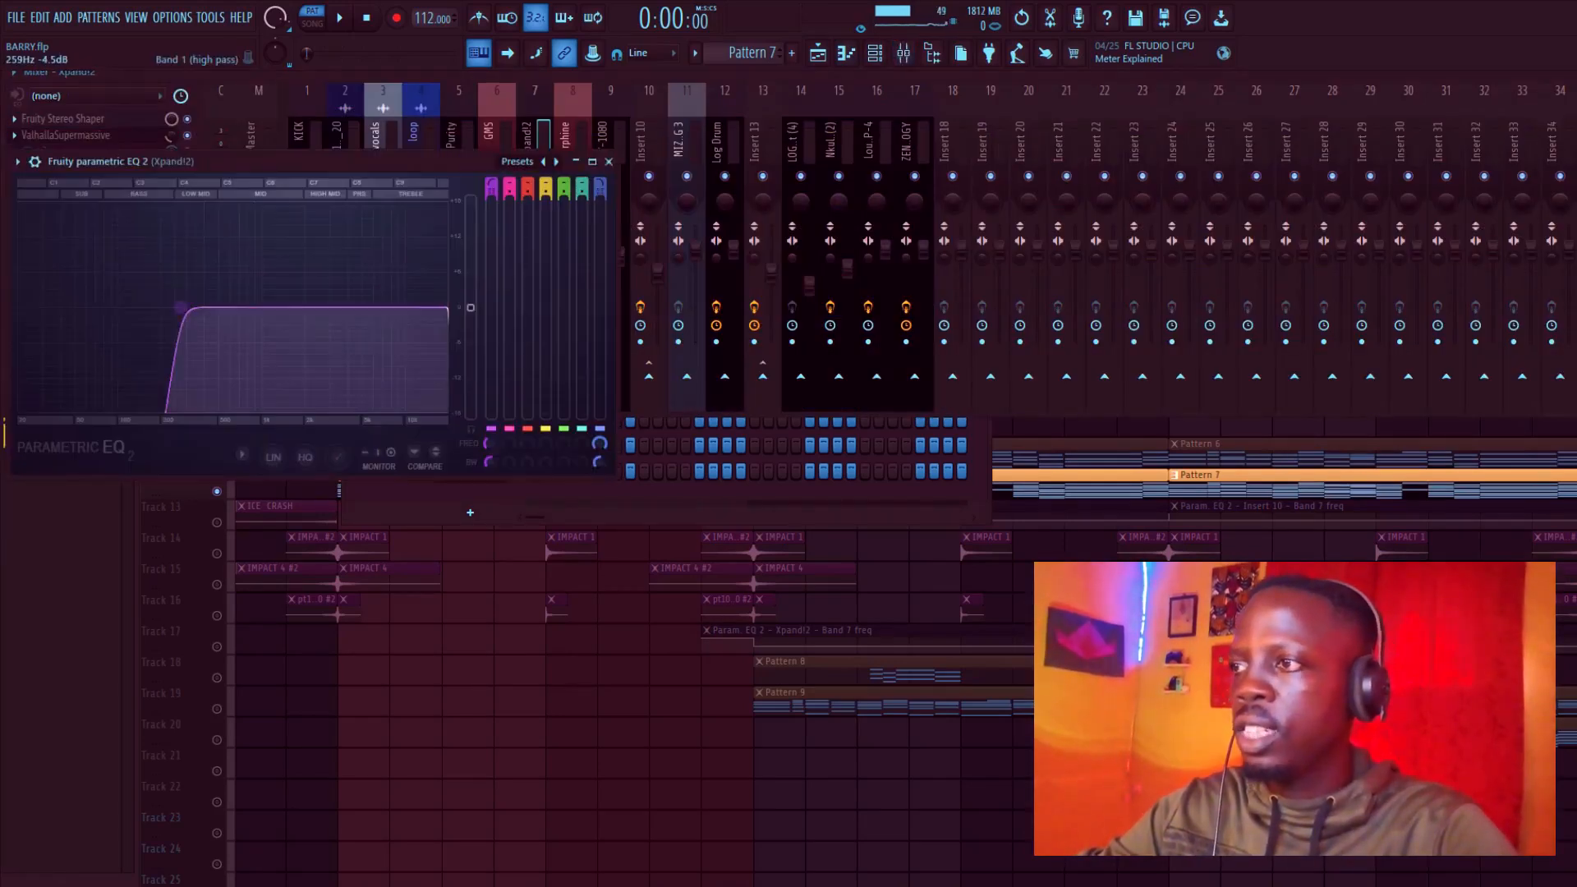
left_click(609, 161)
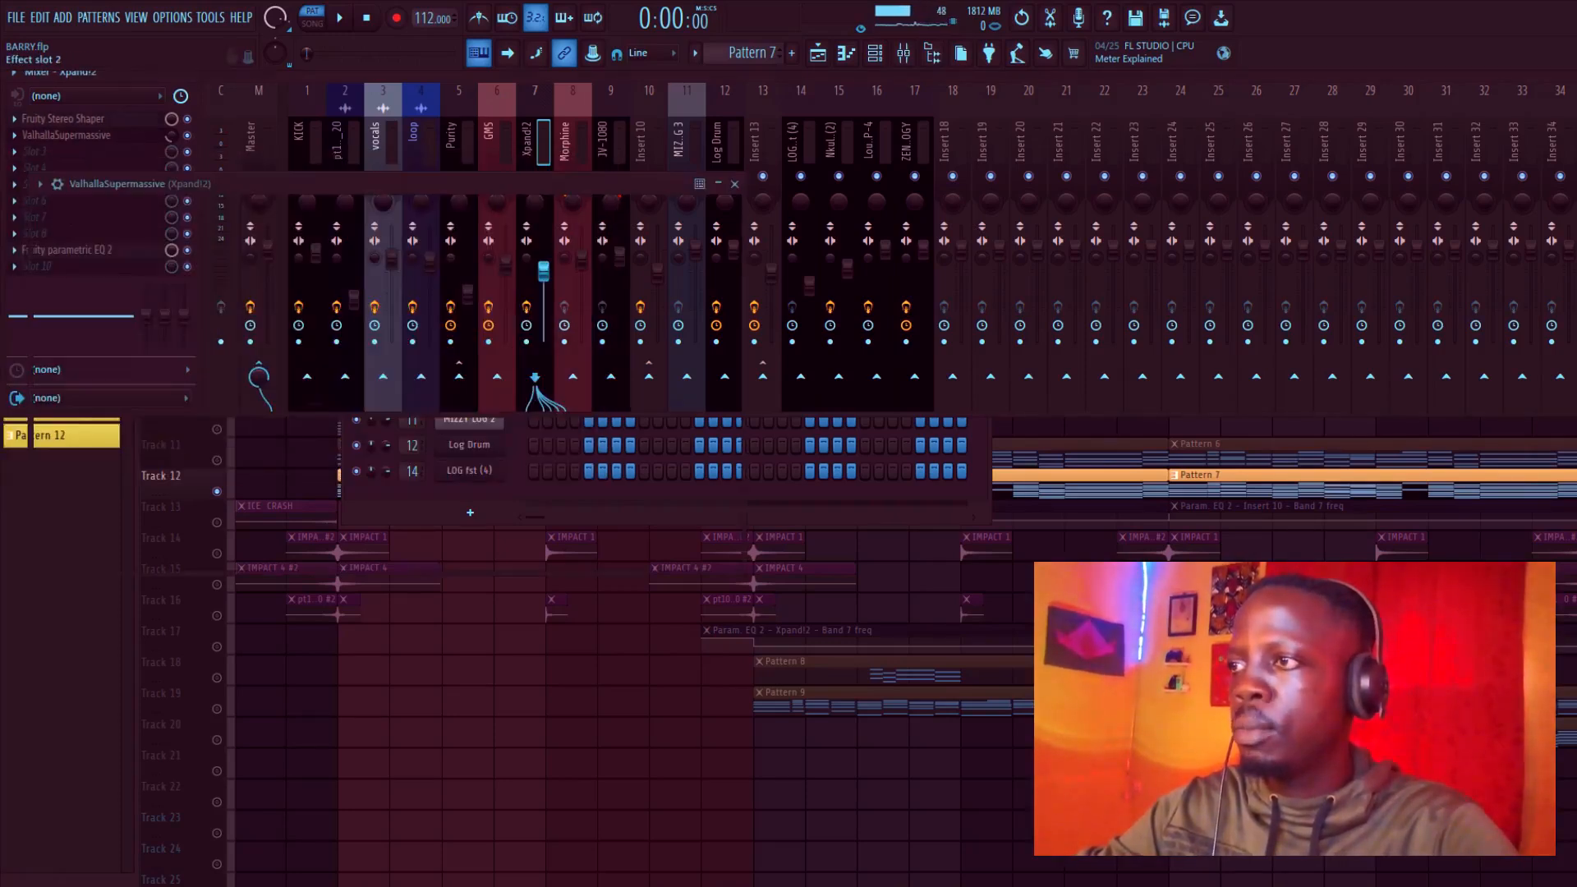
left_click(66, 135)
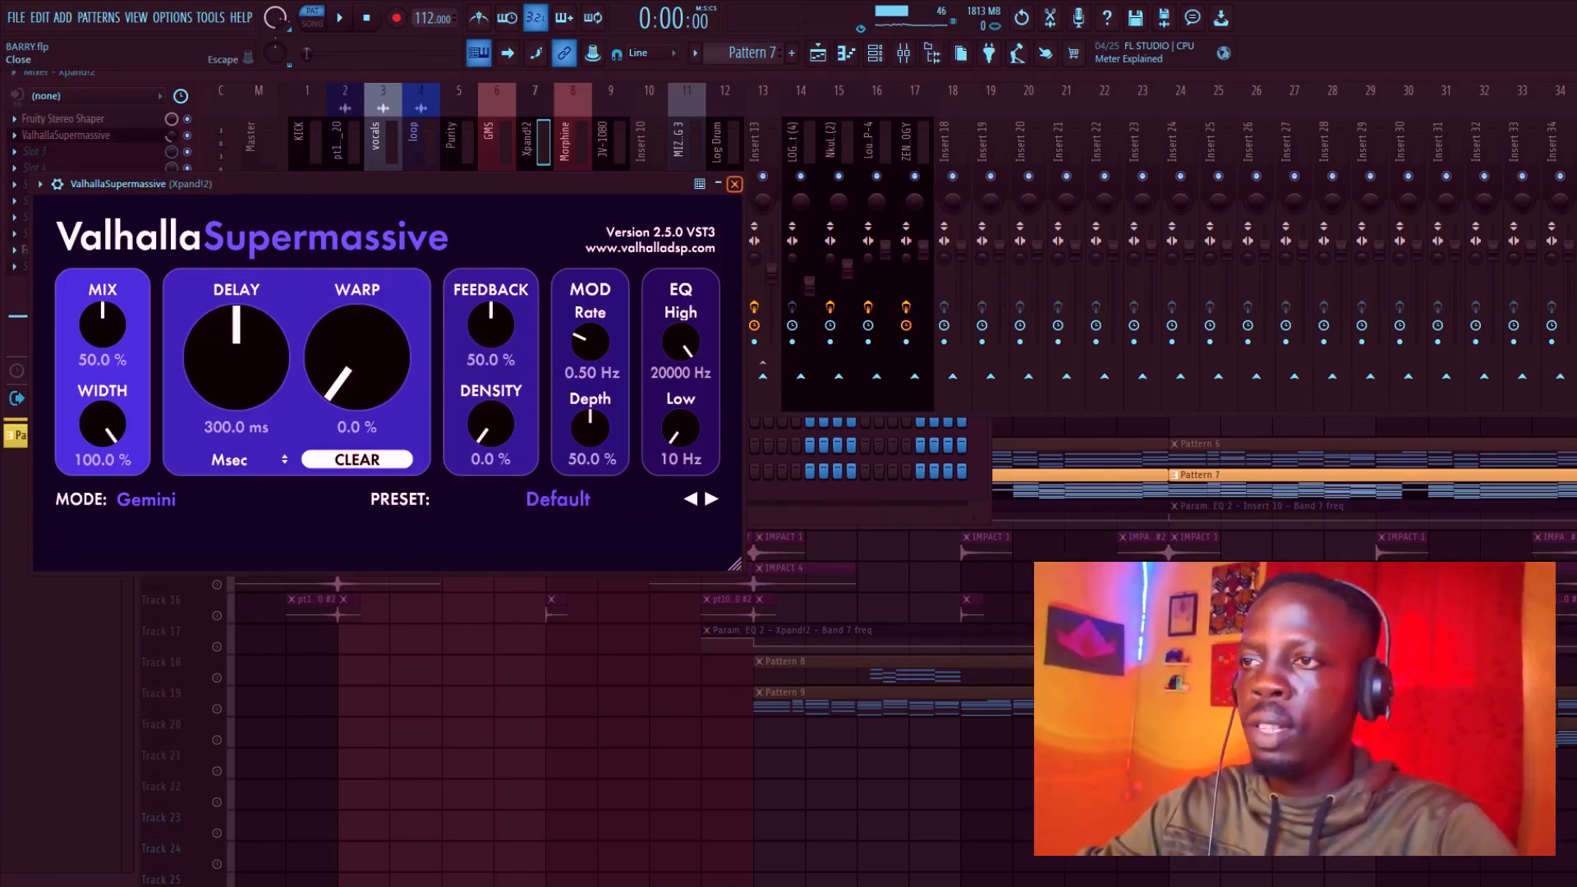
left_click(735, 183)
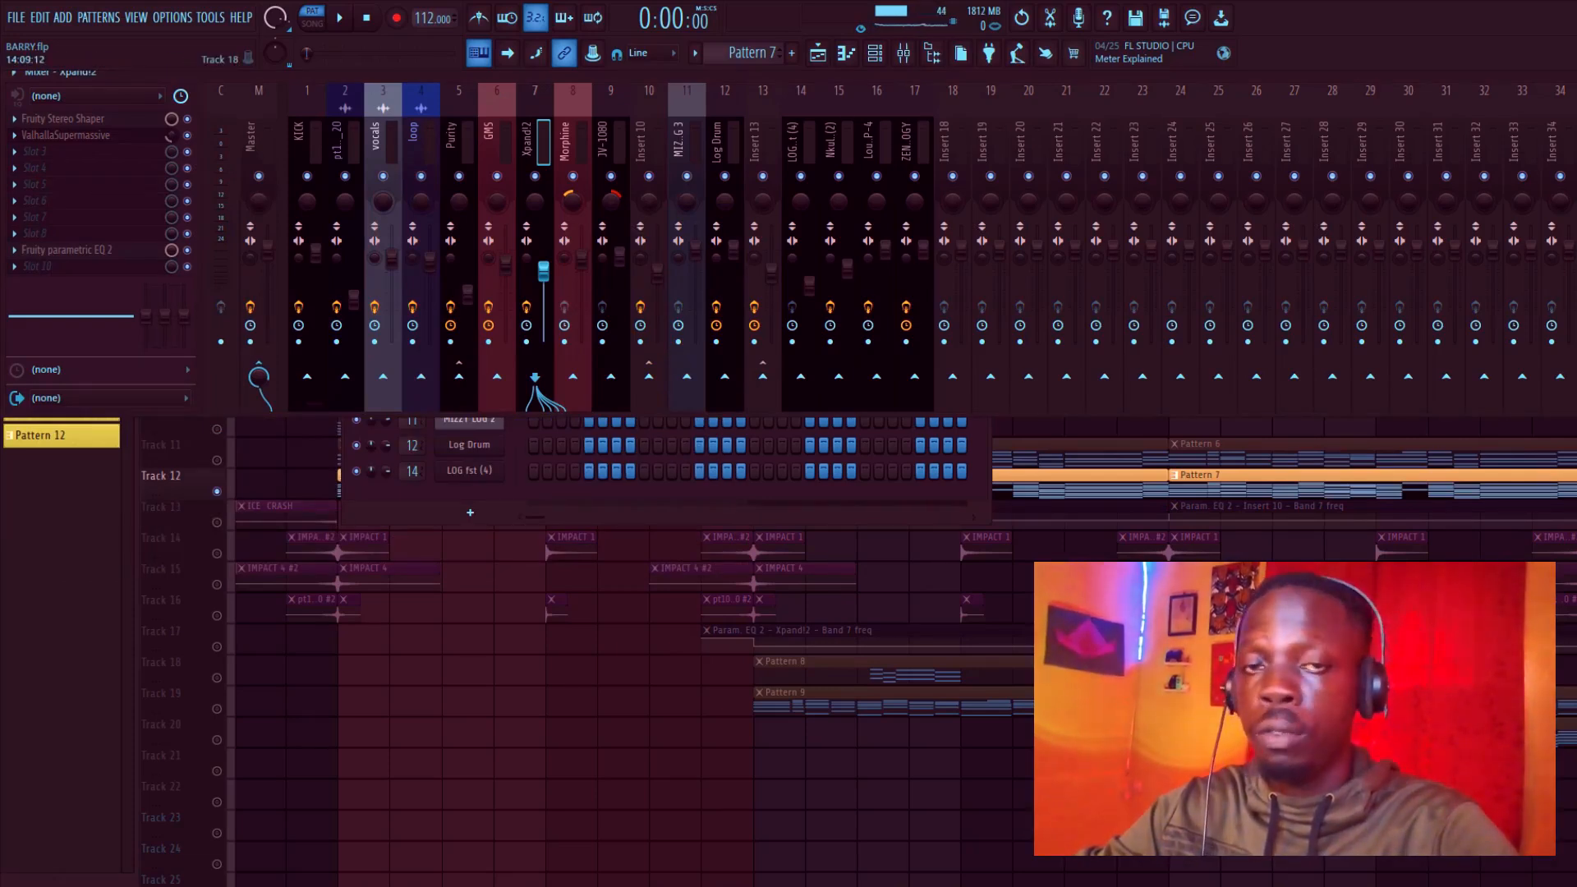
right_click(581, 639)
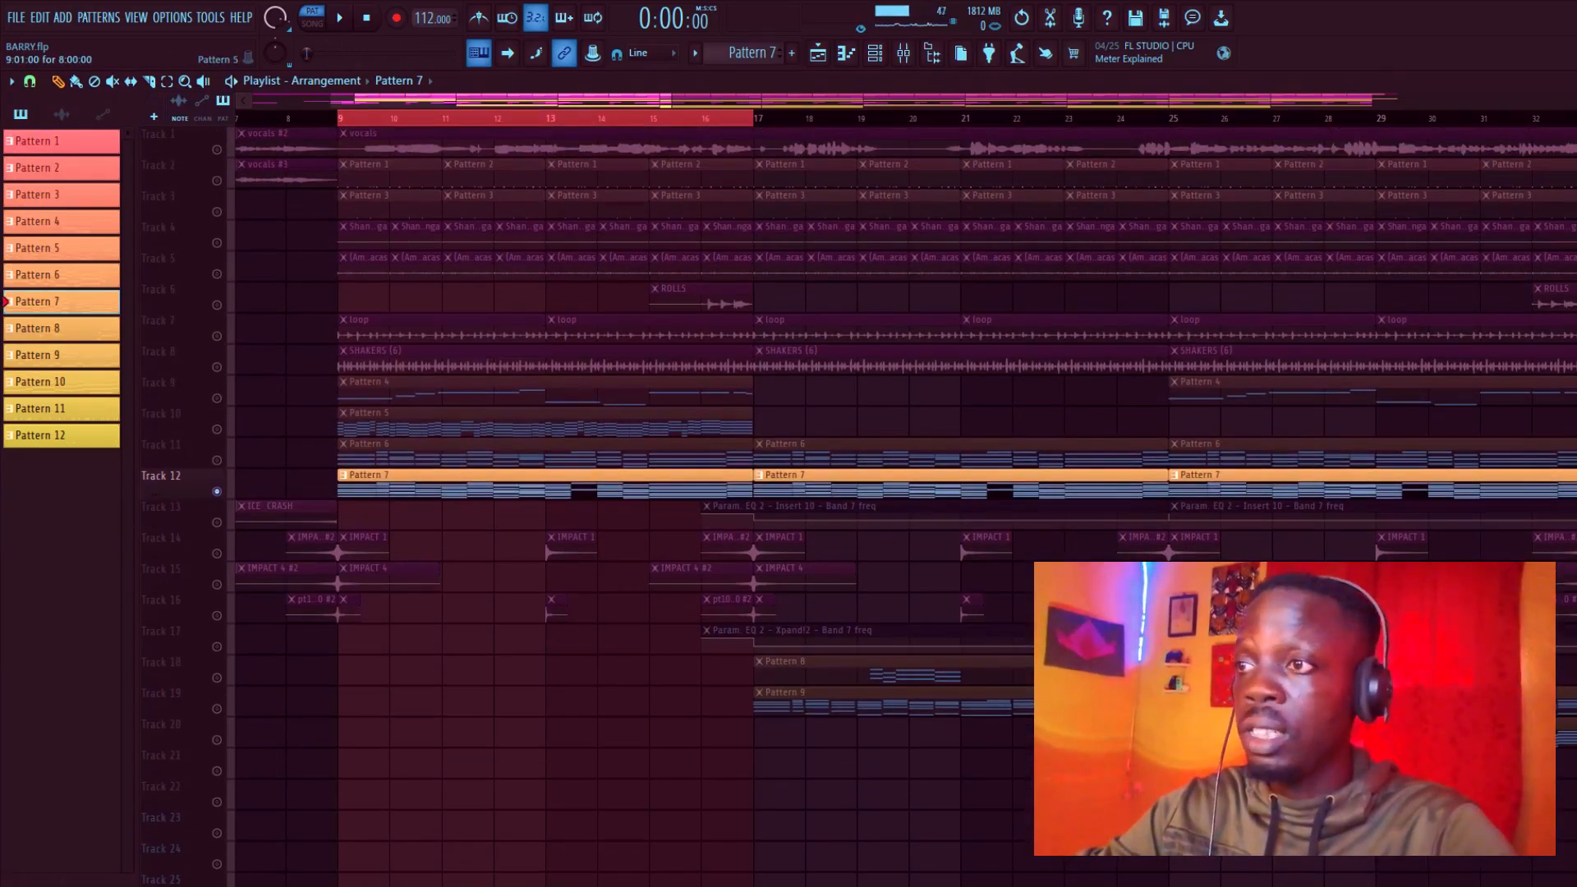
Step: Audition the arrangement over bars 17 to 32 with all tracks active except the vocals on Track 1
left_click_drag(668, 101, 906, 101)
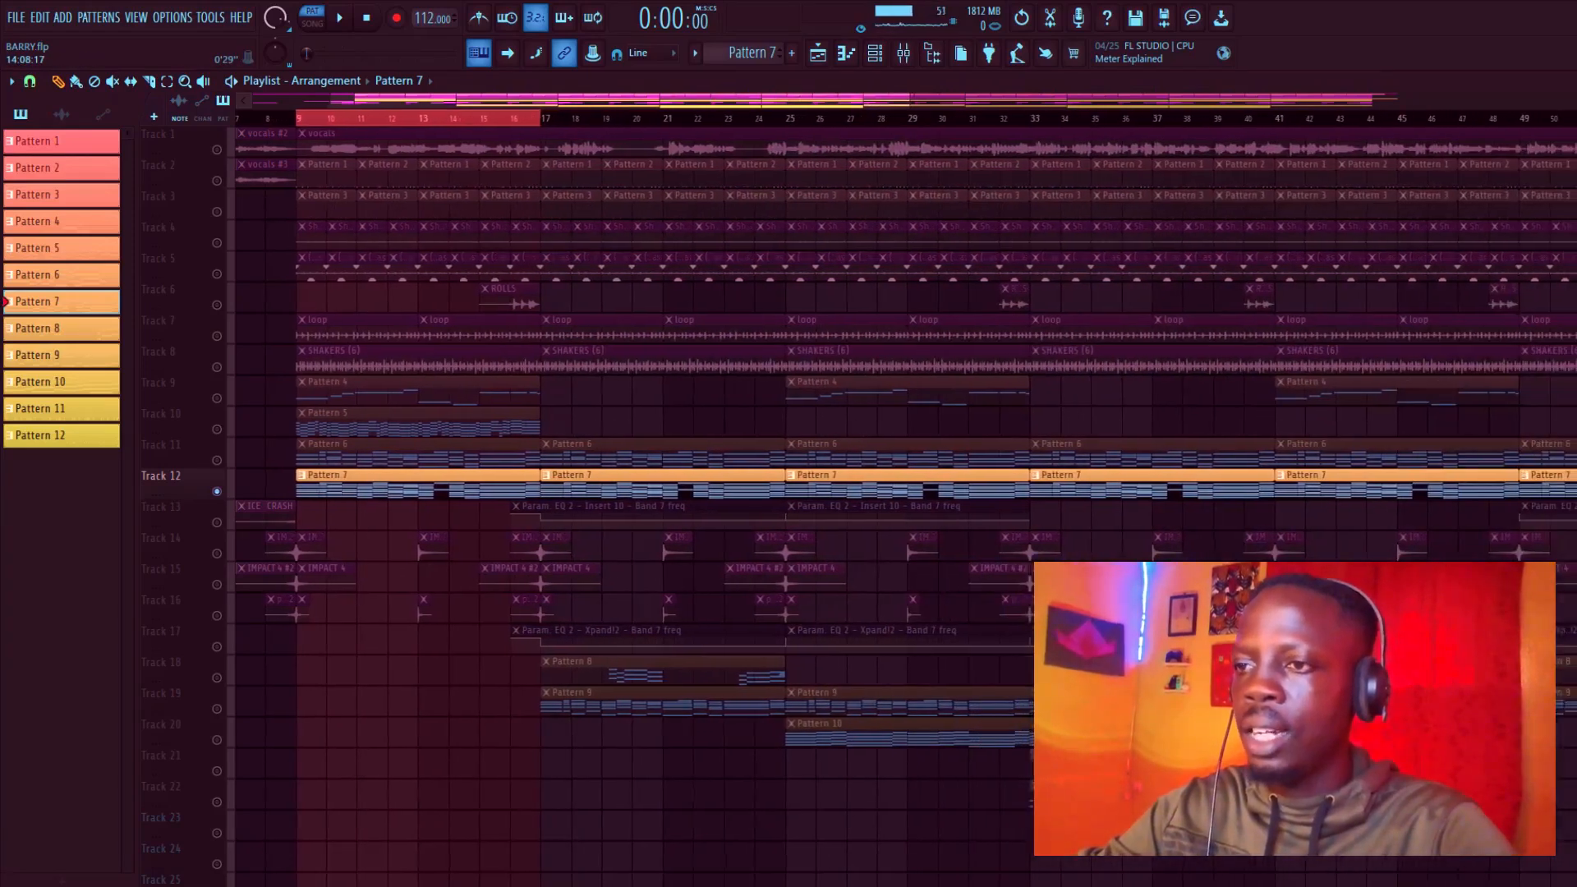
key("space")
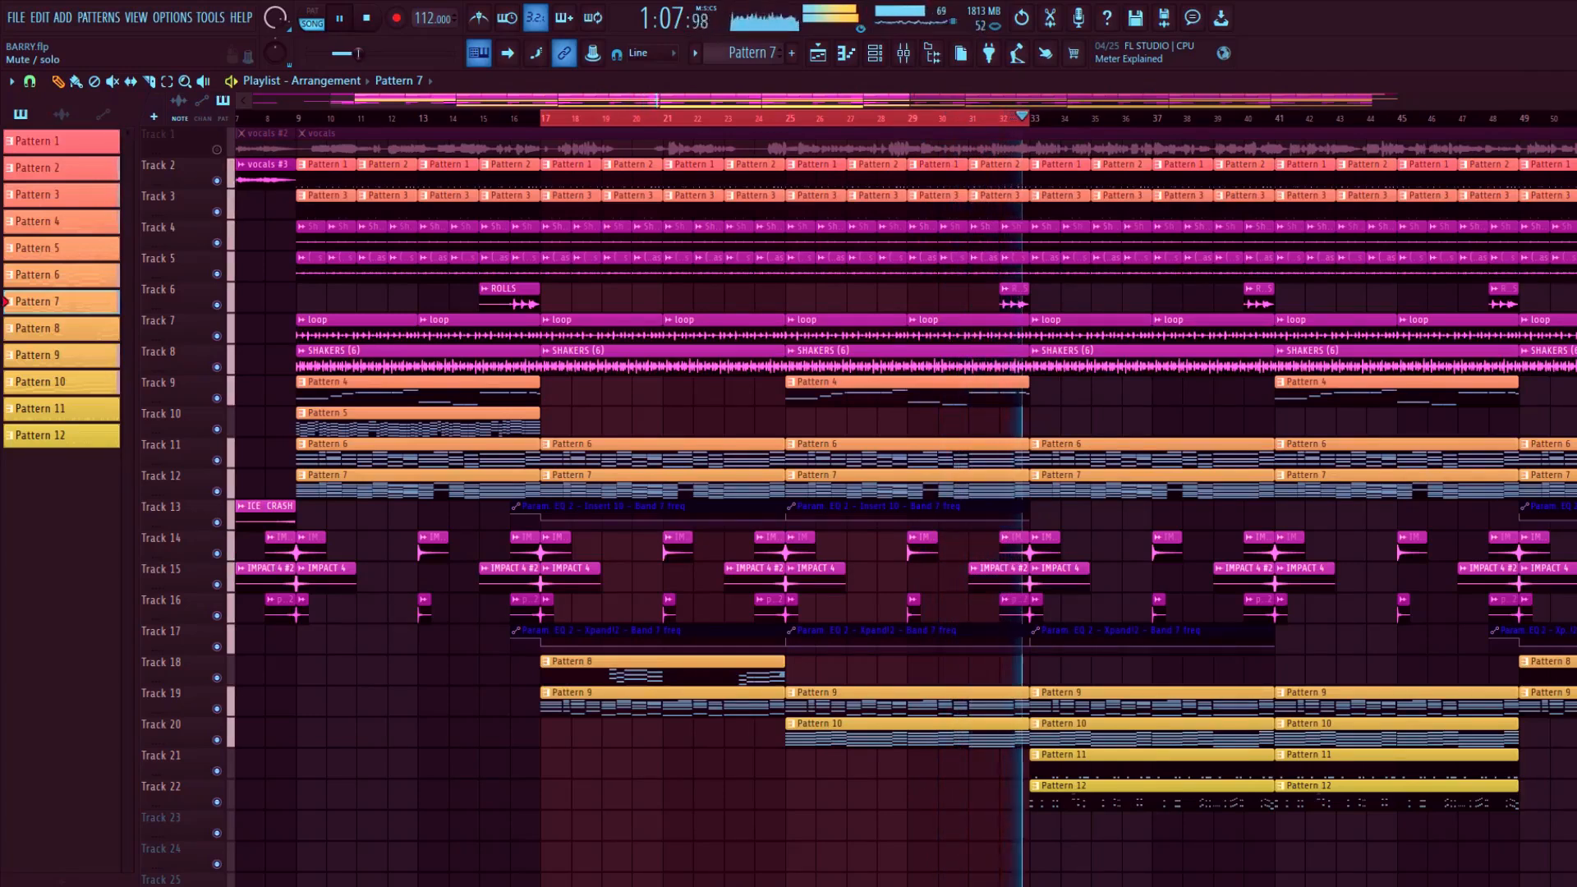
key("space")
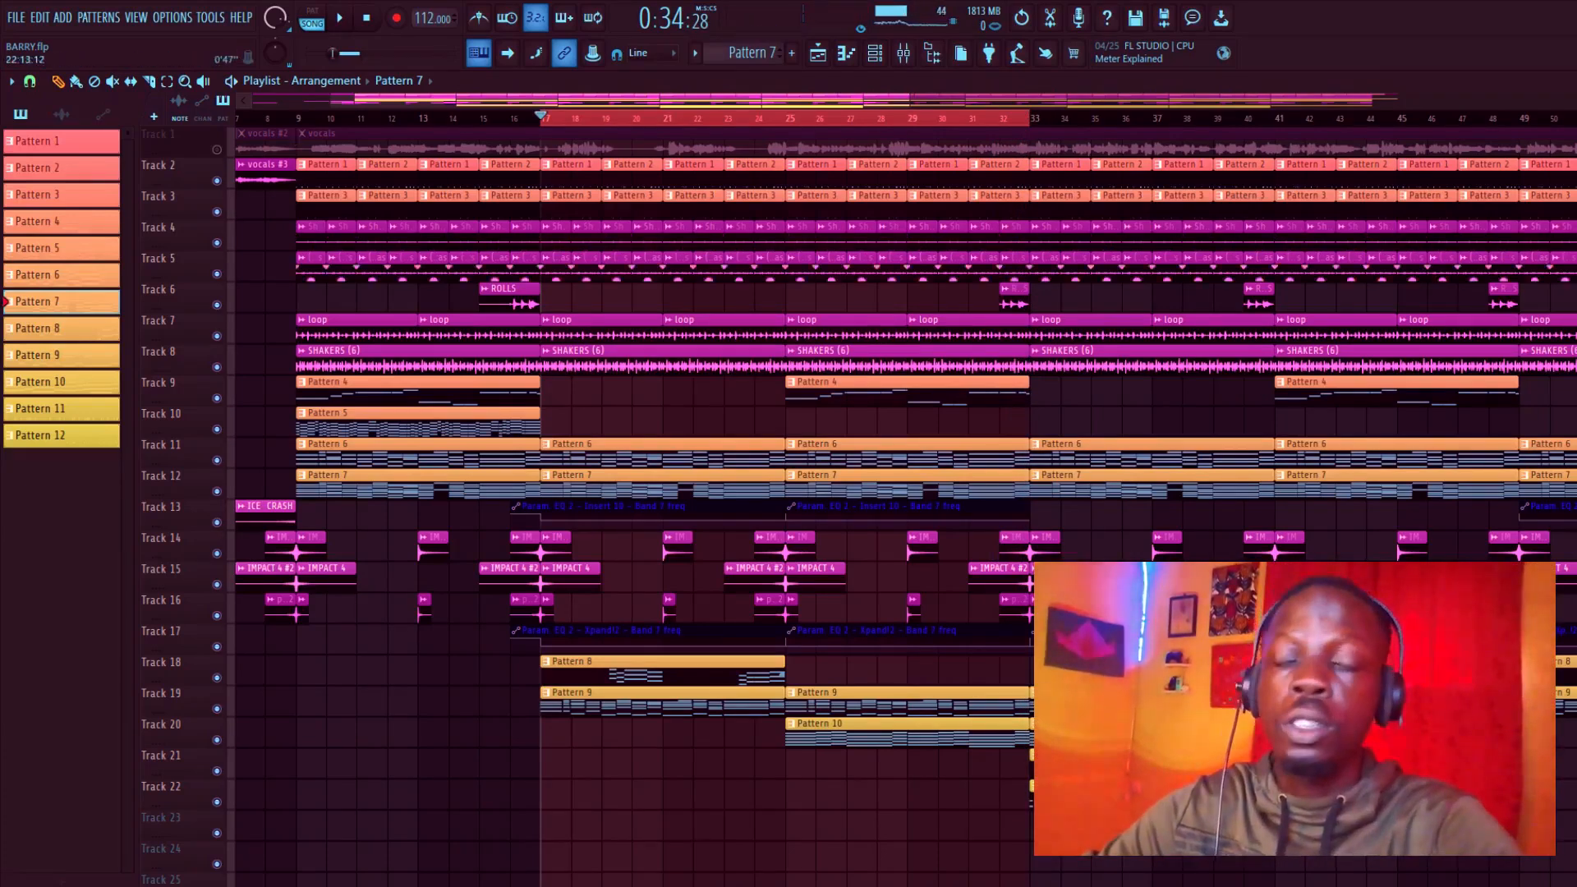
Step: Isolate Tracks 11, 12 and 19 and audition Patterns 6, 7 and 9 together from bar 17
scroll(904, 493, "down", 1)
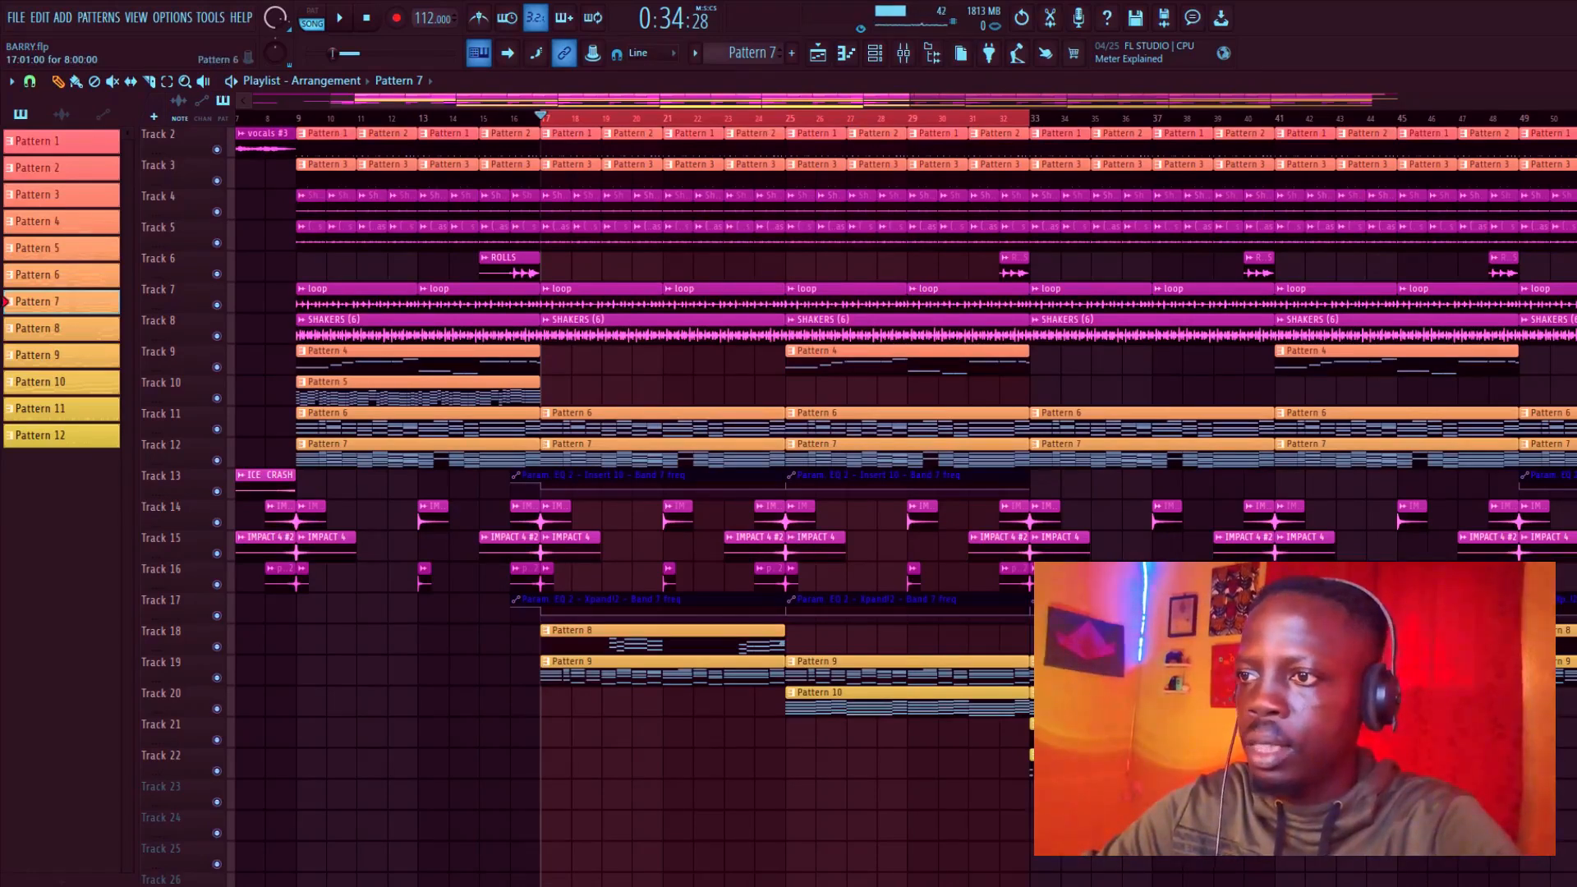
scroll(904, 493, "down", 1)
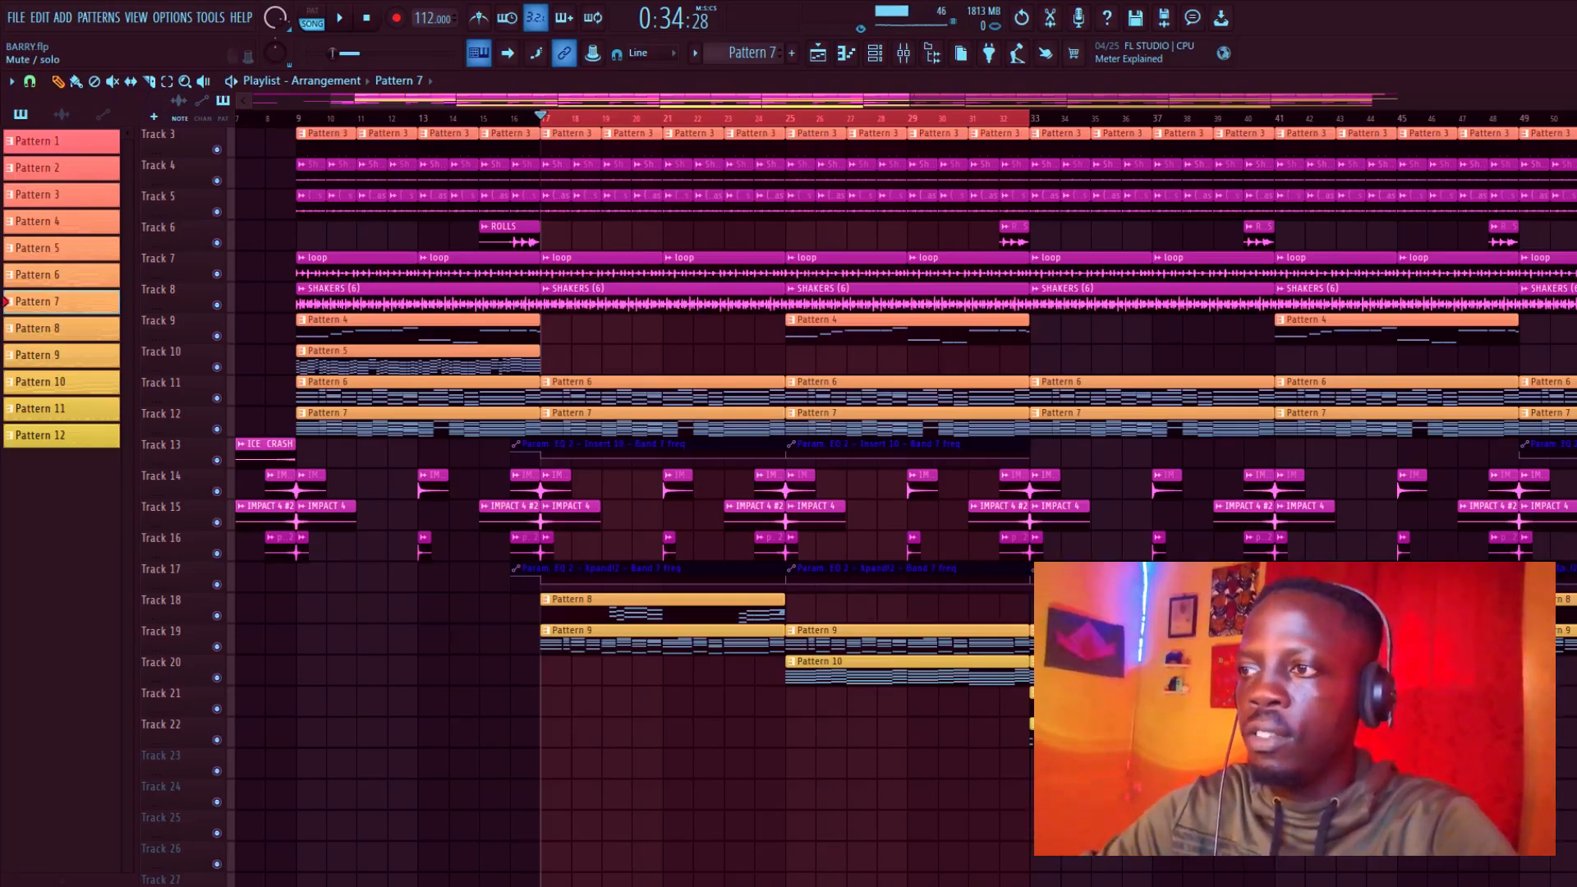
left_click(217, 460)
right_click(220, 394)
left_click(207, 397)
right_click(217, 398)
right_click(217, 398)
left_click(217, 429)
left_click(217, 429)
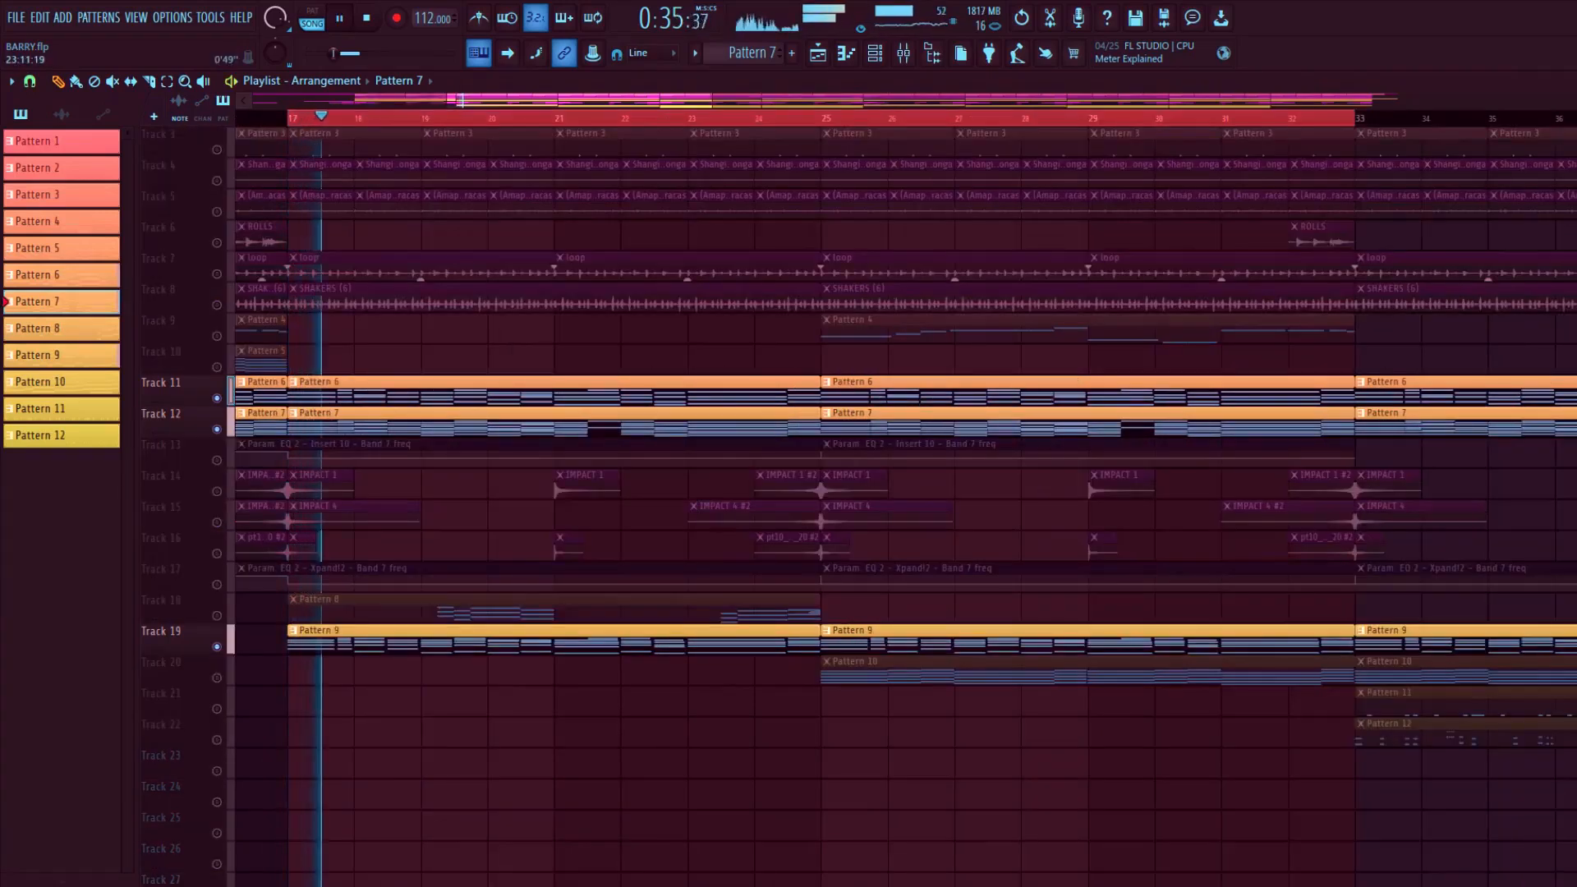
scroll(891, 501, "left", 3)
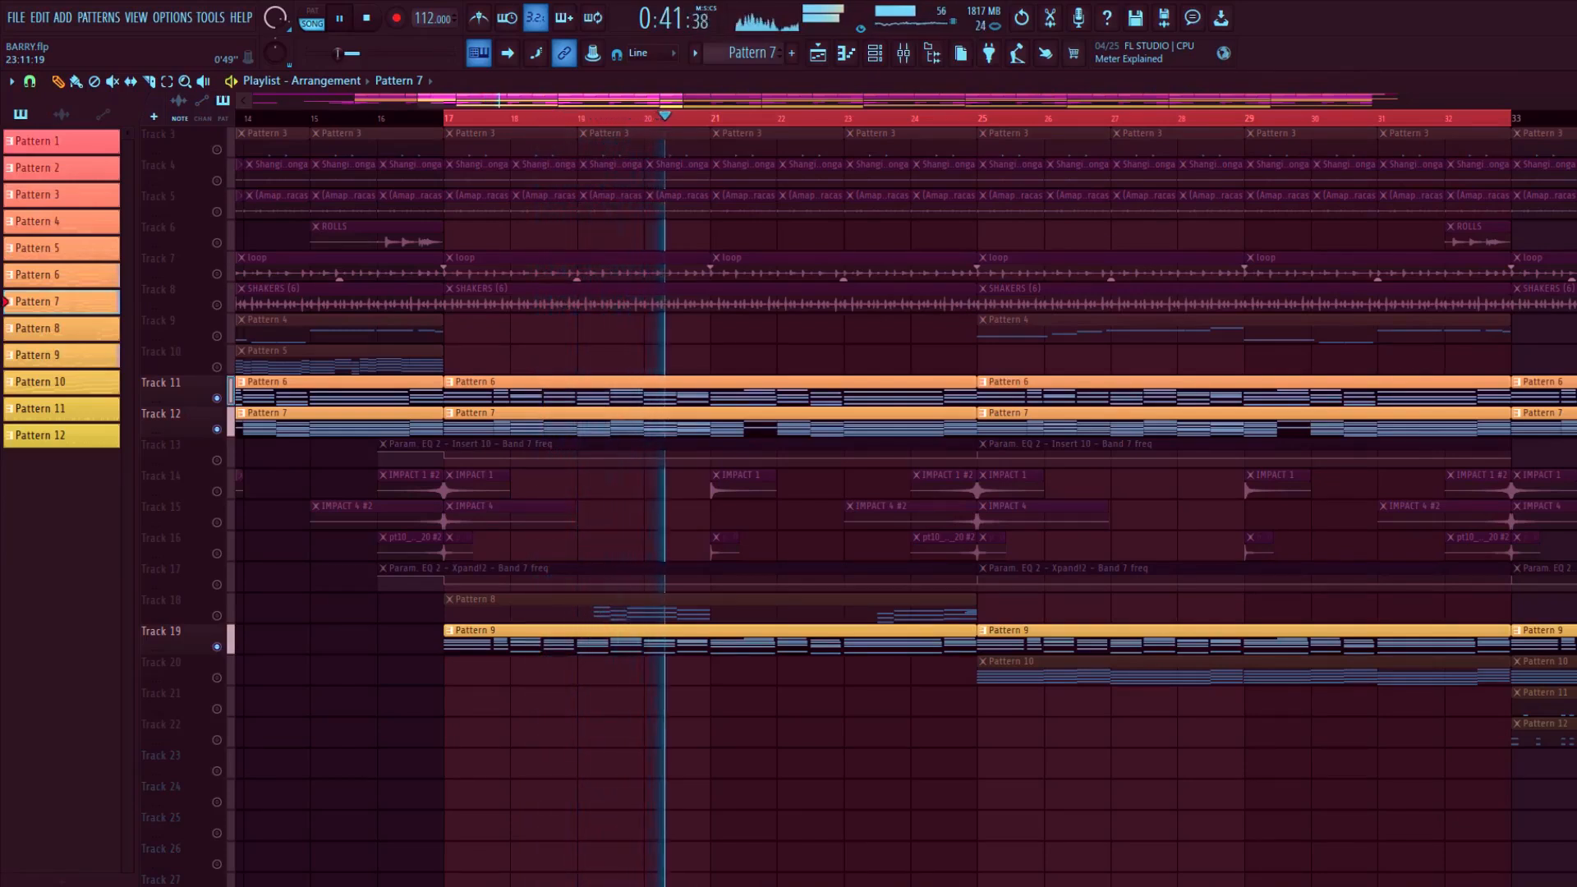
key("space")
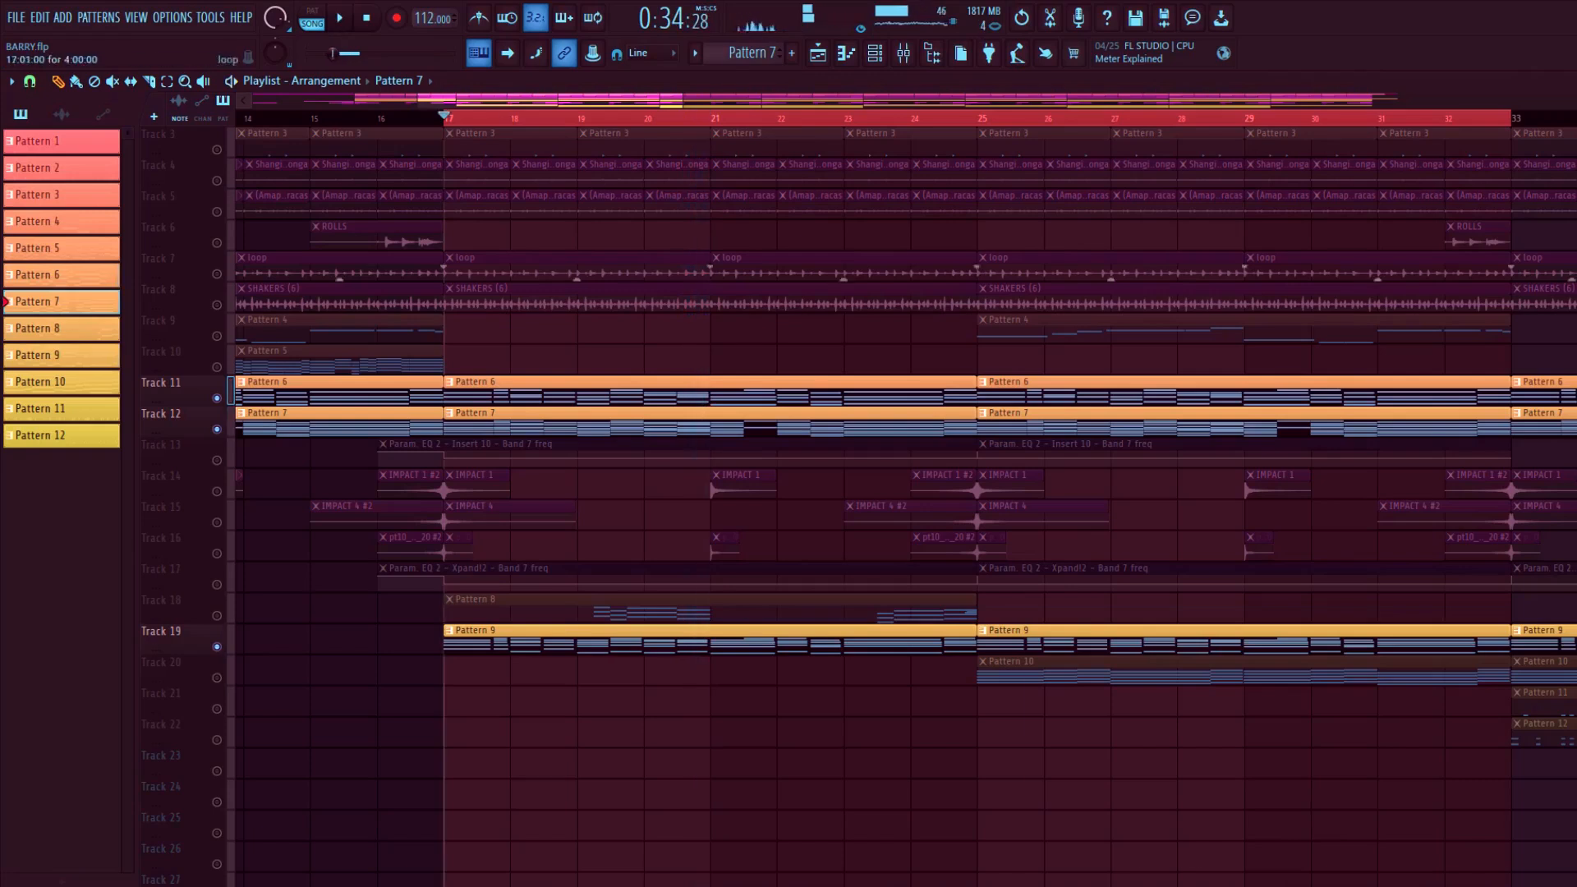
Step: Enable the EQ automation on Tracks 13 and 17 and replay the isolated chord patterns from bar 17
left_click(216, 460)
left_click(216, 584)
key("space")
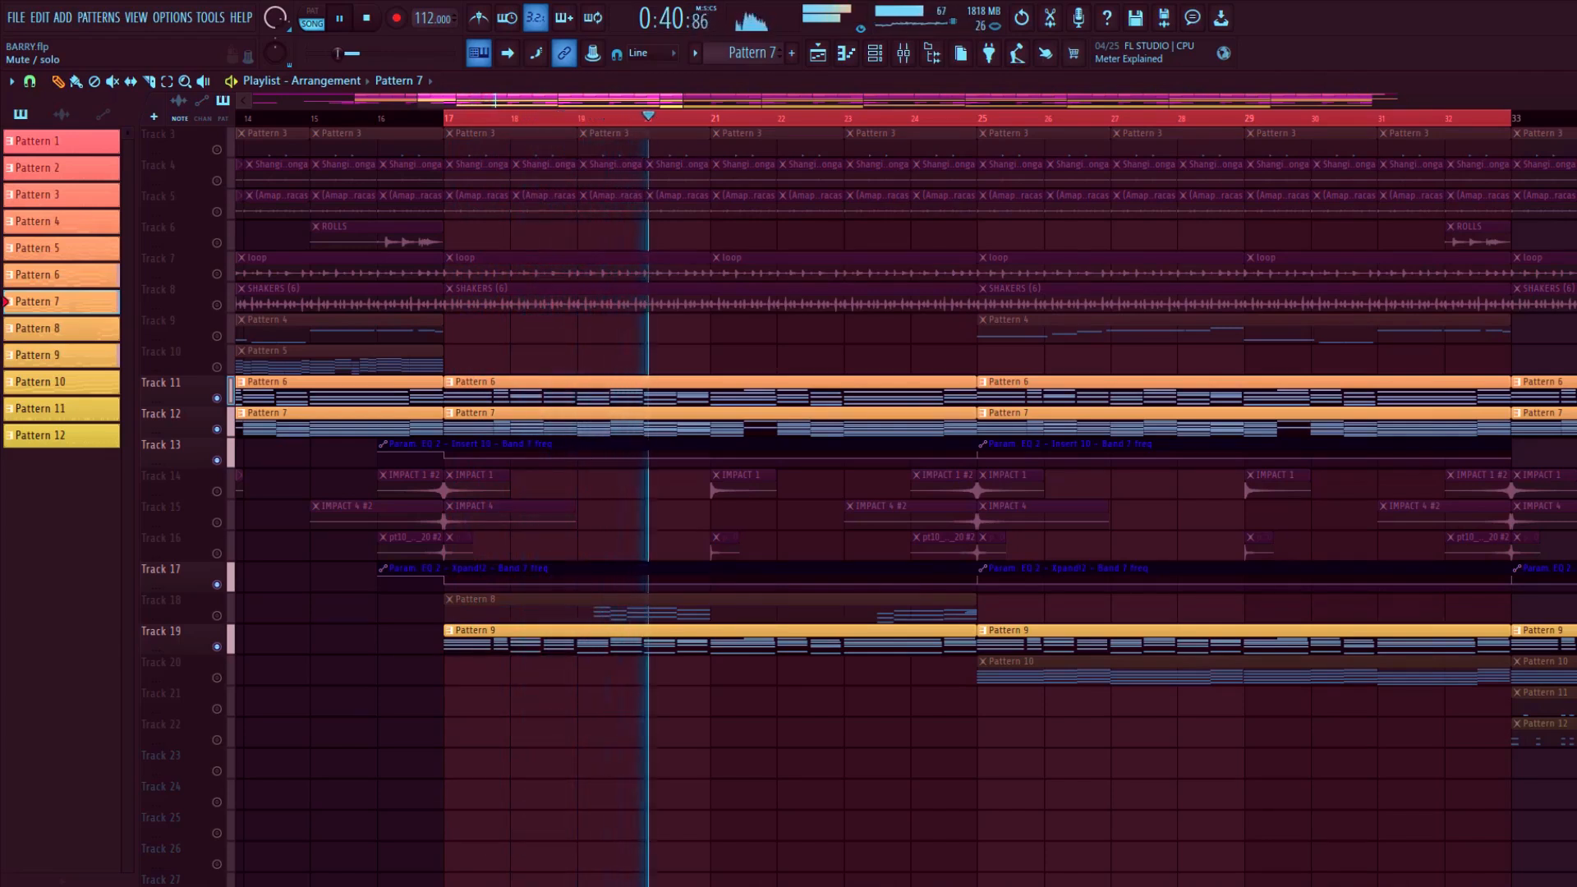
key("space")
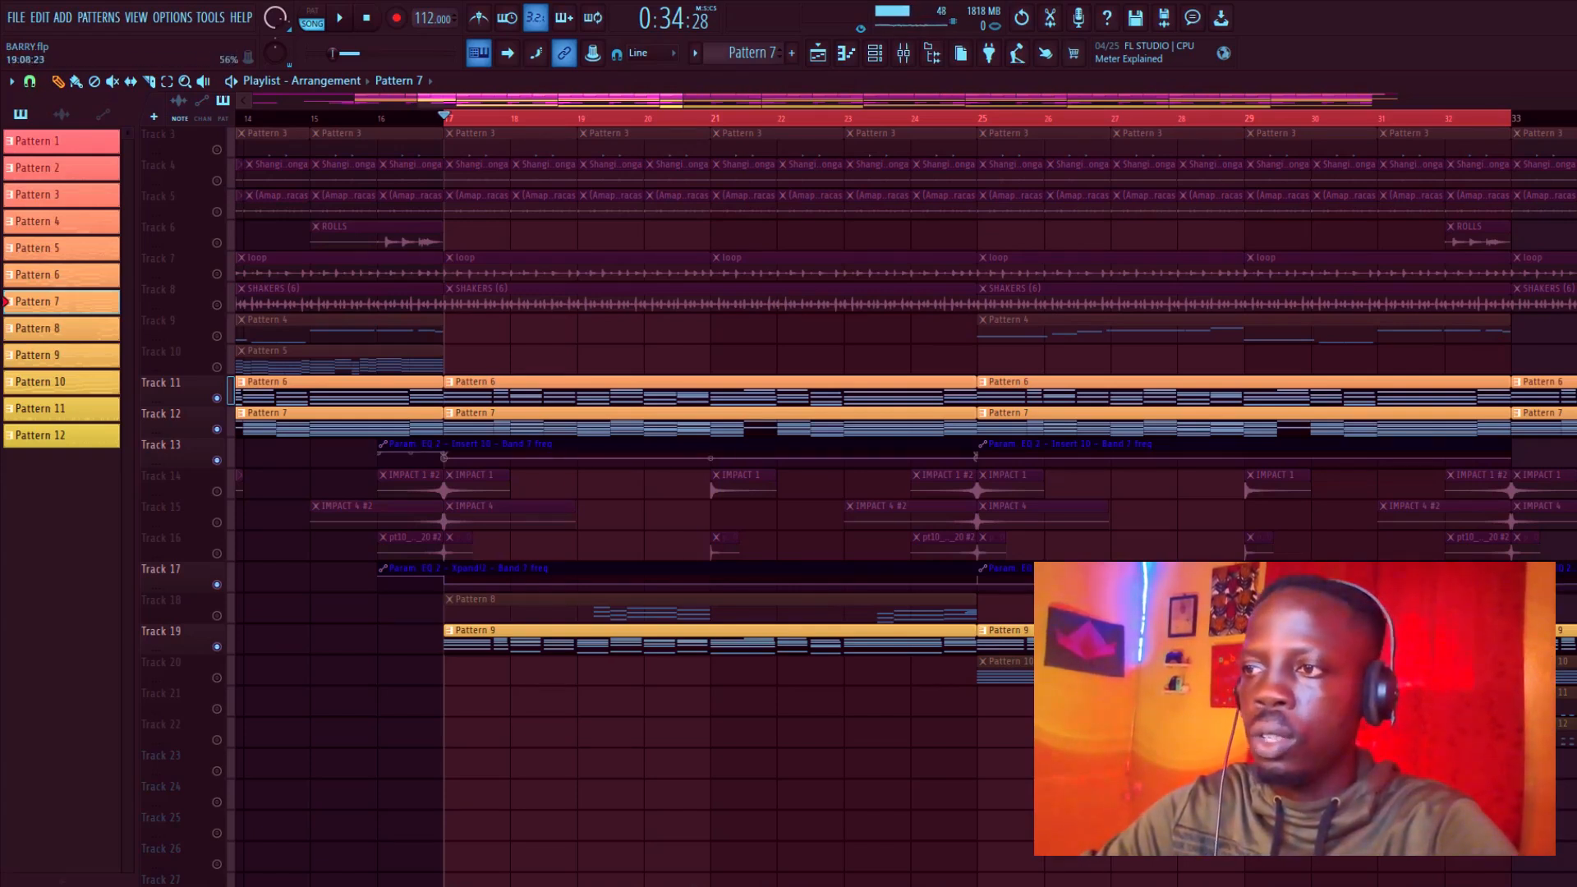
Step: Examine the Insert 10 EQ Band 7 frequency automation clip on Track 13
left_click(510, 445)
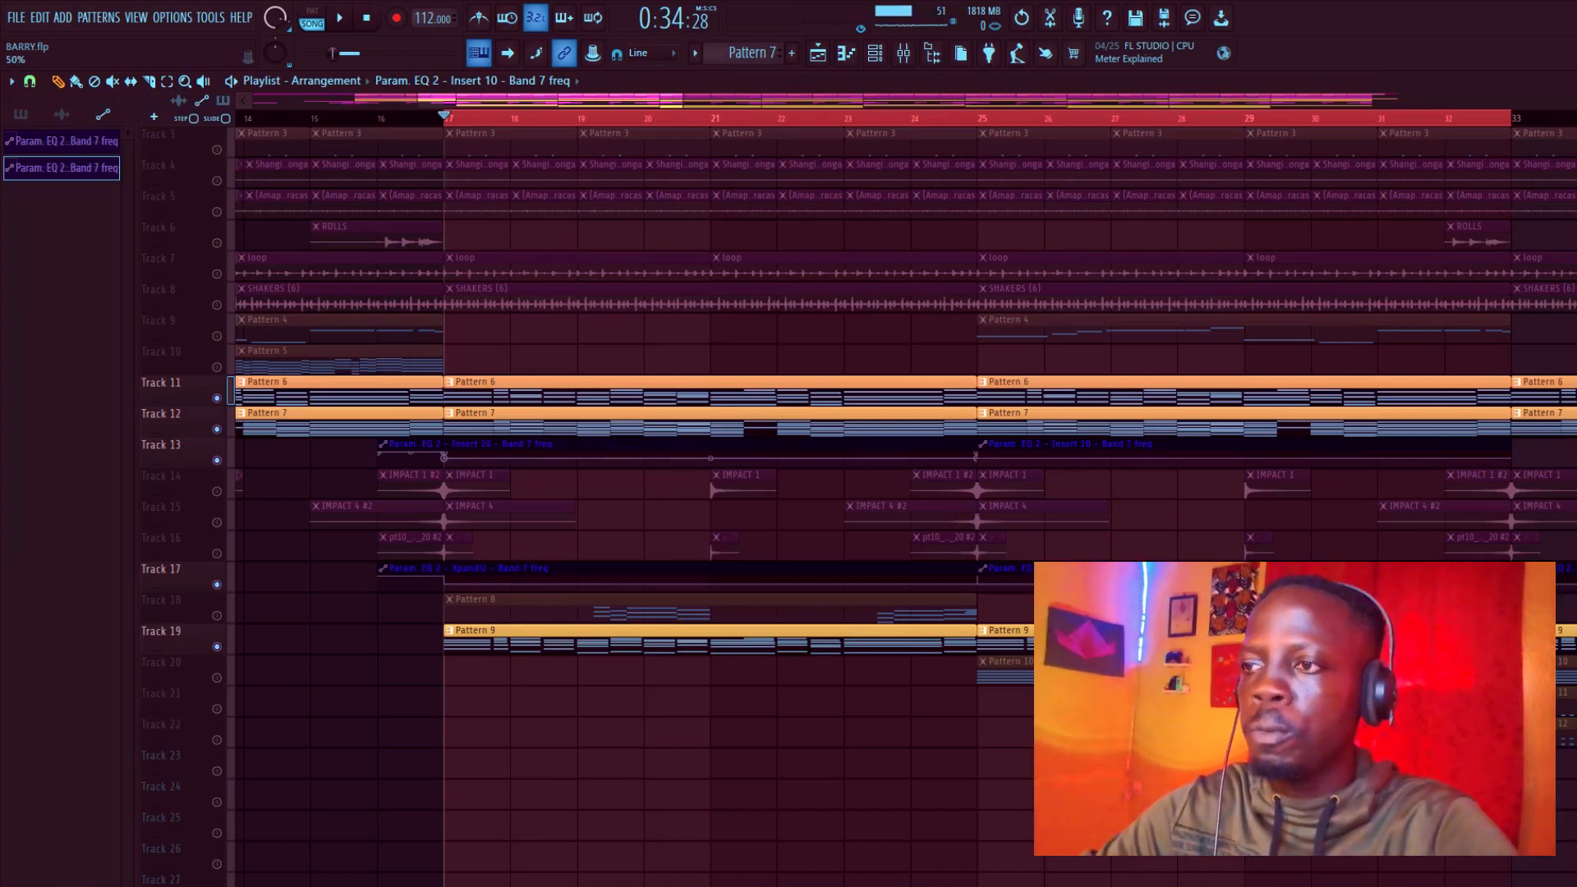
double_click(510, 445)
key("Escape")
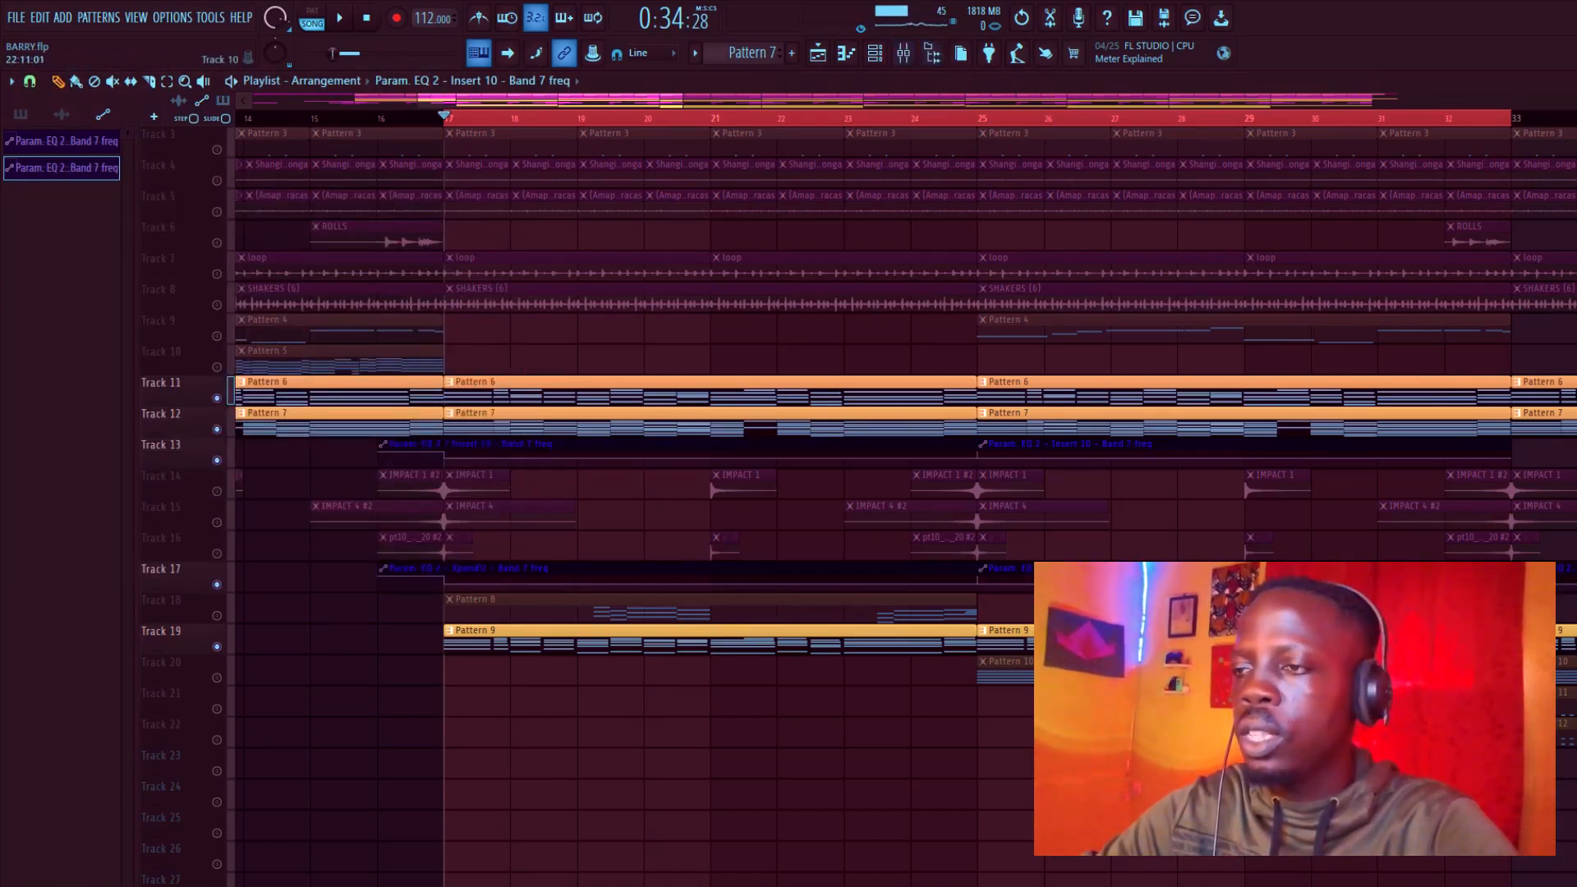
Step: Raise the low-pass cutoff in the Xpand!2 track's Parametric EQ 2 and play the section to demonstrate its automation
left_click(543, 384)
left_click(903, 53)
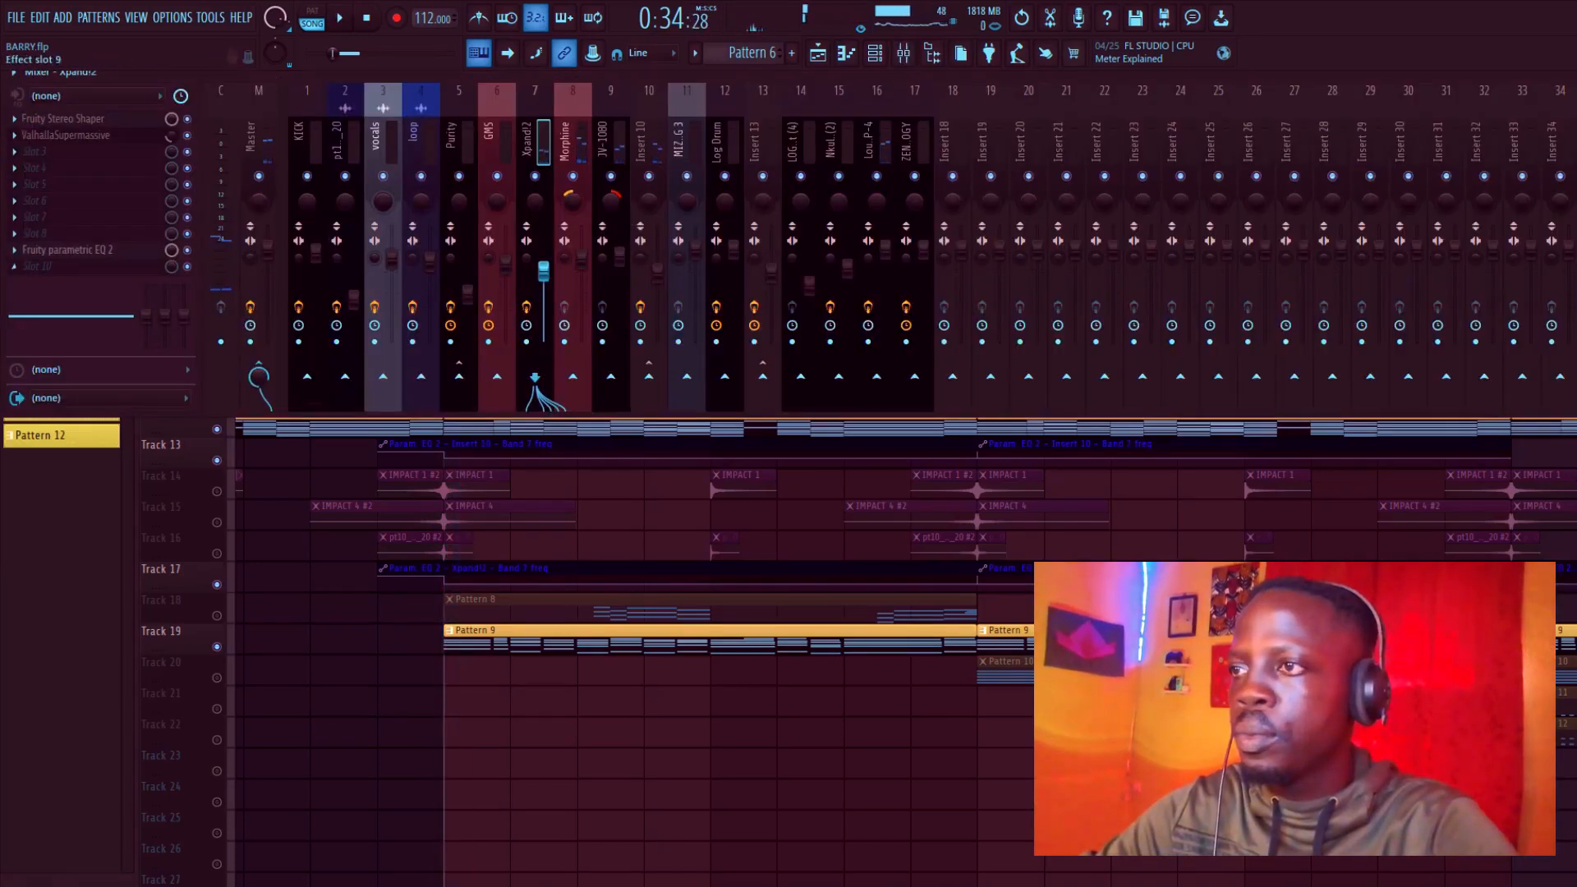
left_click(65, 249)
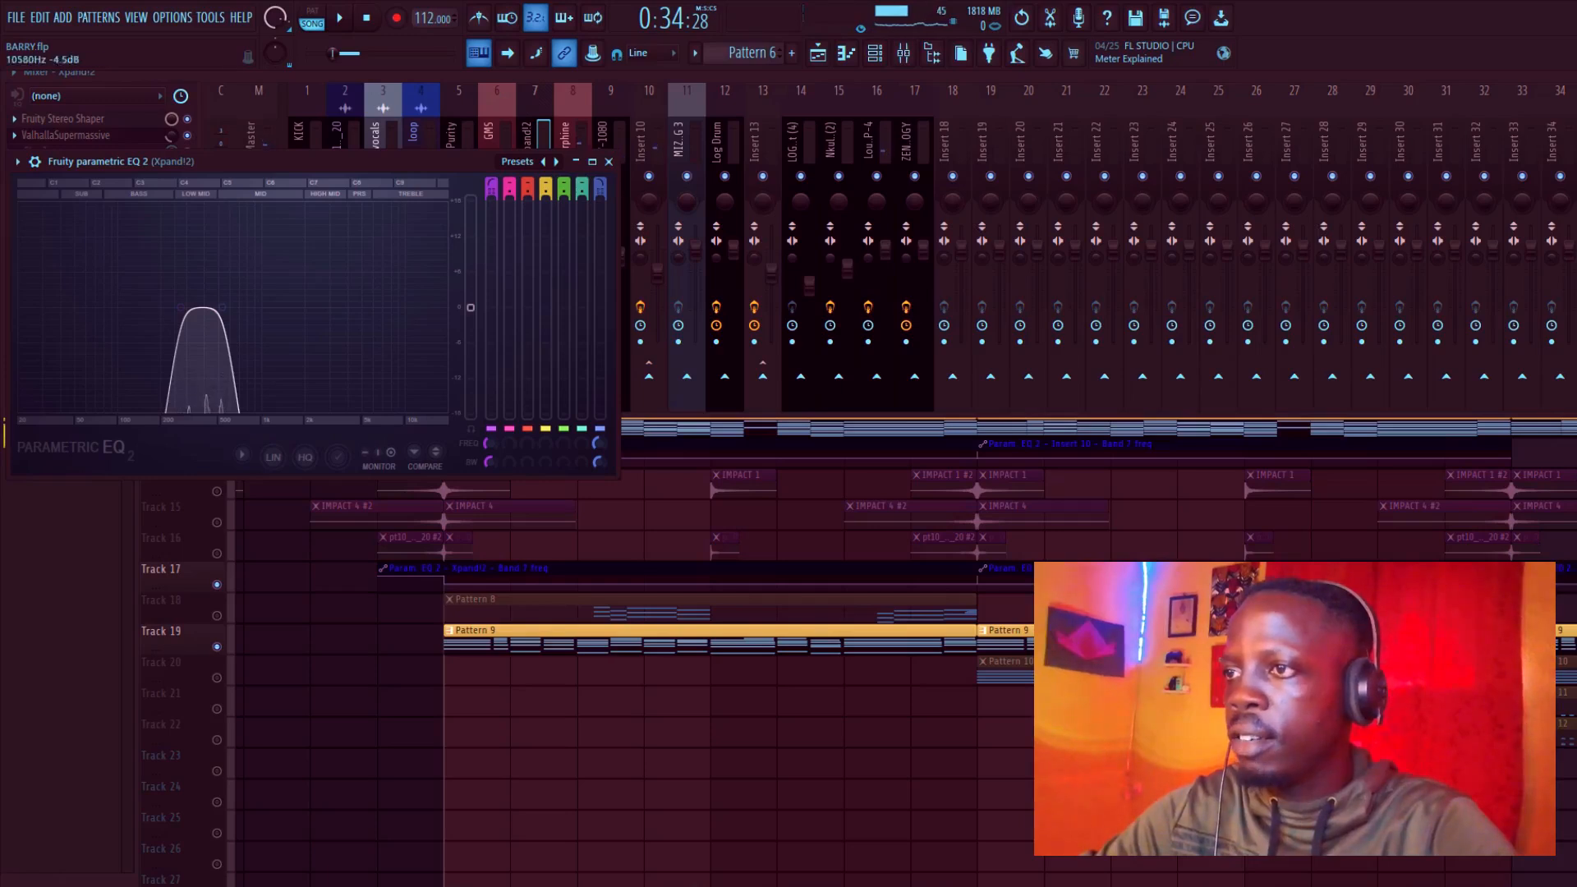
left_click_drag(223, 307, 415, 307)
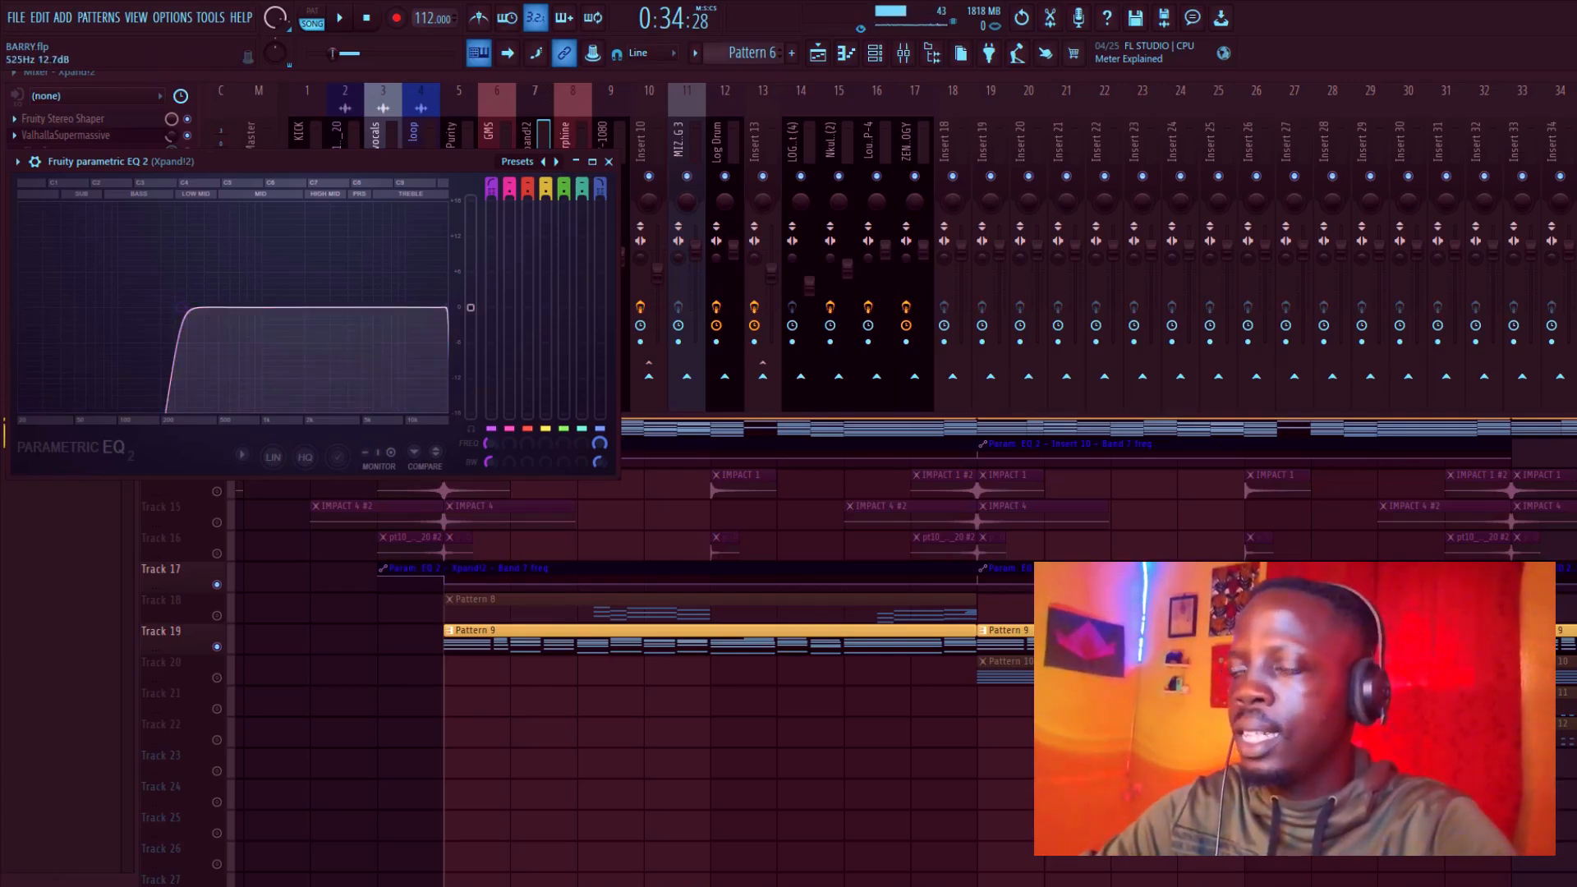
key("space")
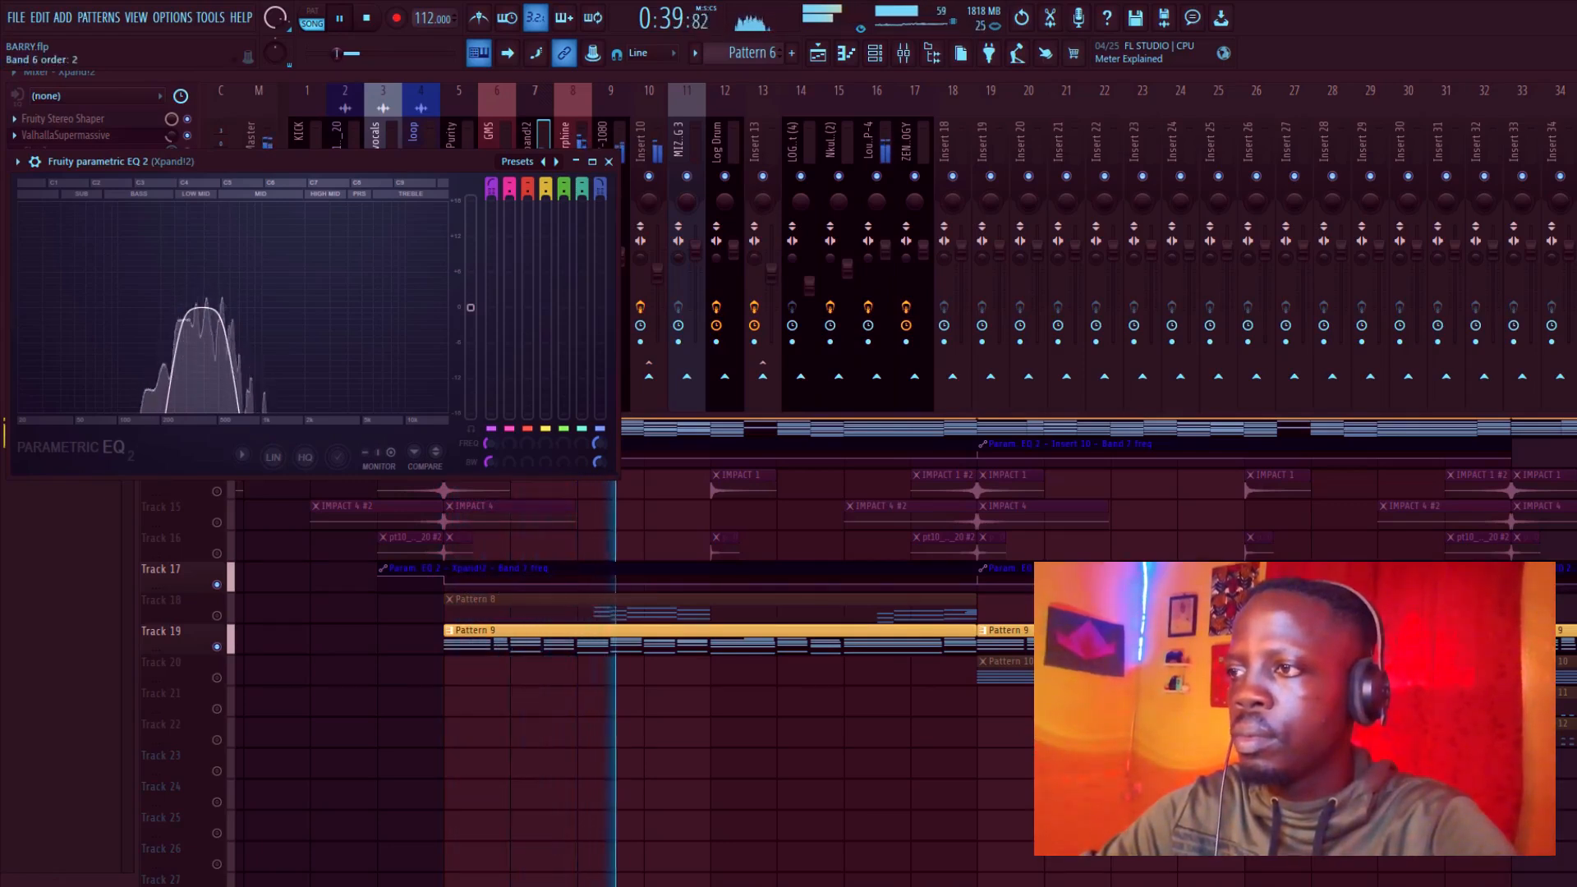
key("space")
key("F5")
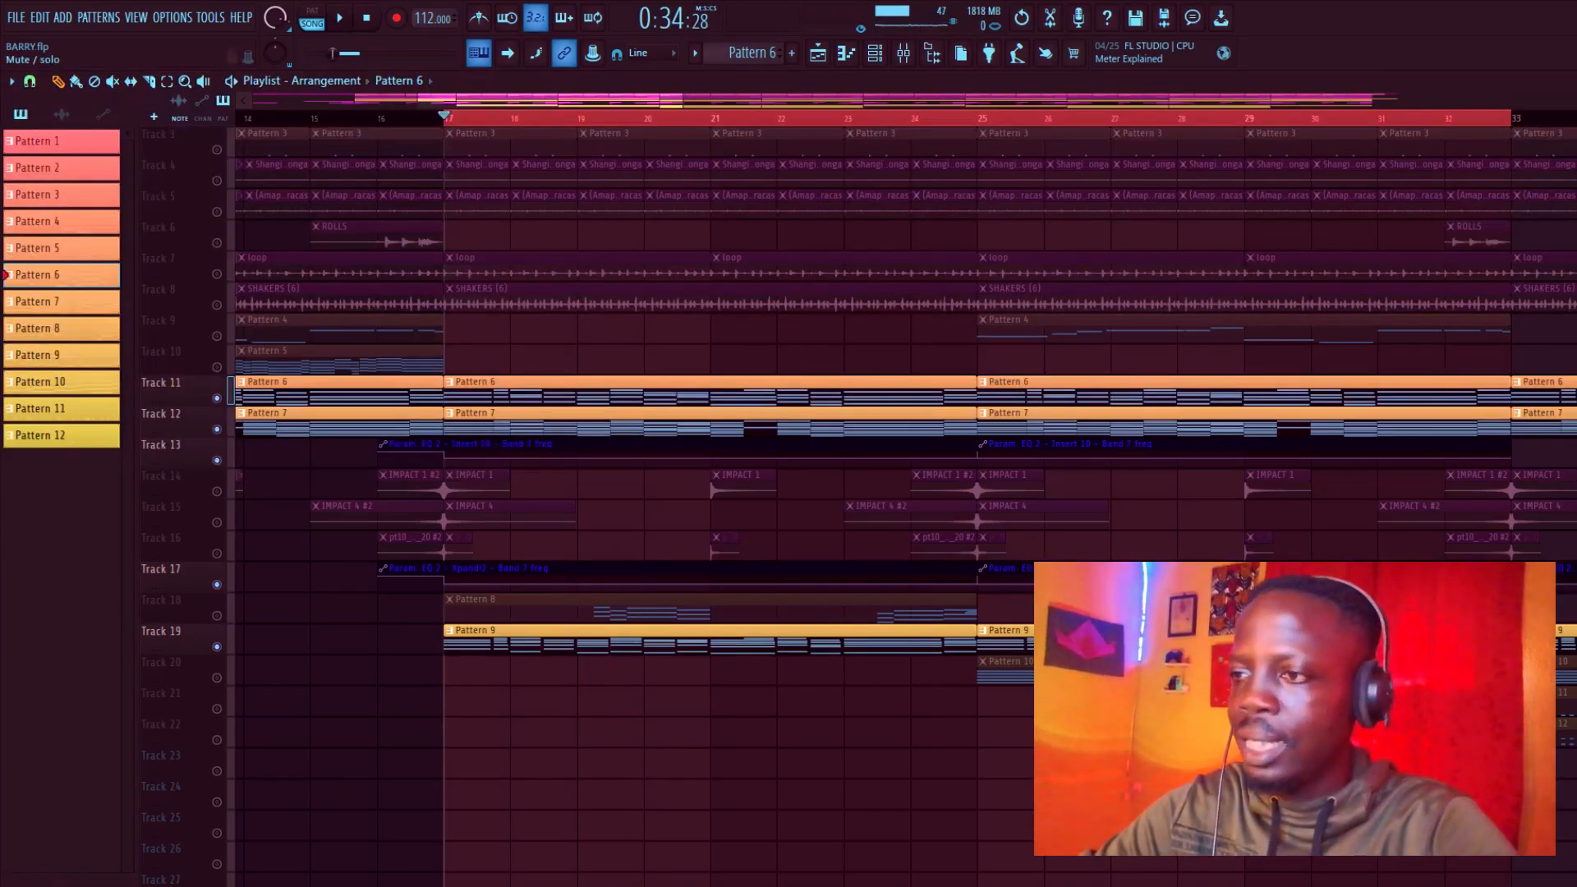
Step: Solo Track 18 and inspect the ZENOLOGY AX Small Strings and FLEX Violins Sustain sounds used by Pattern 8
right_click(217, 616)
left_click(875, 53)
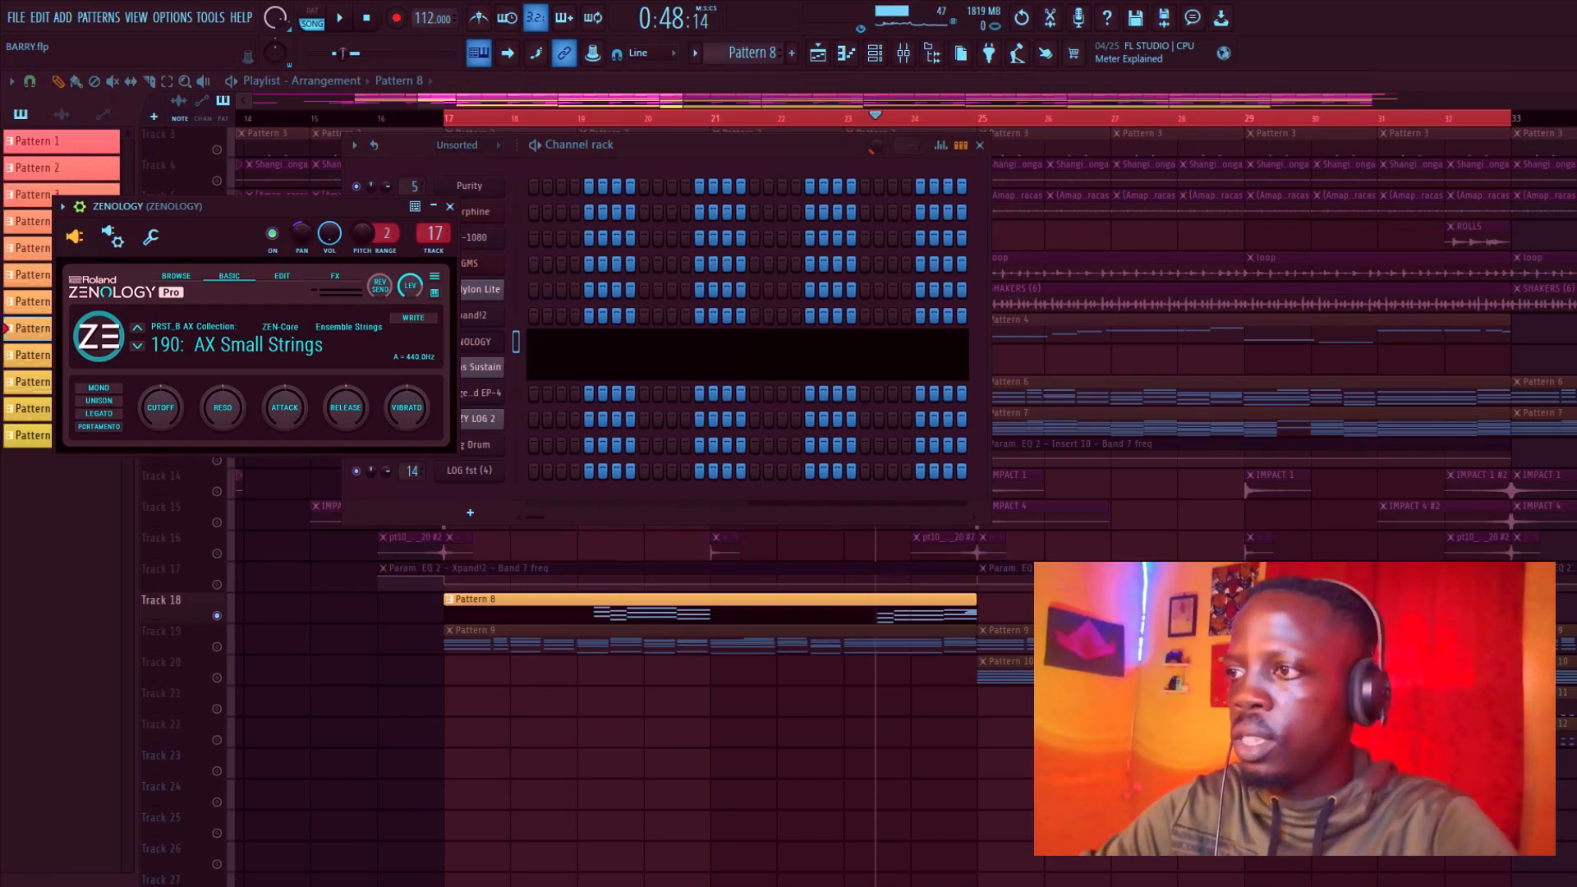
left_click(449, 206)
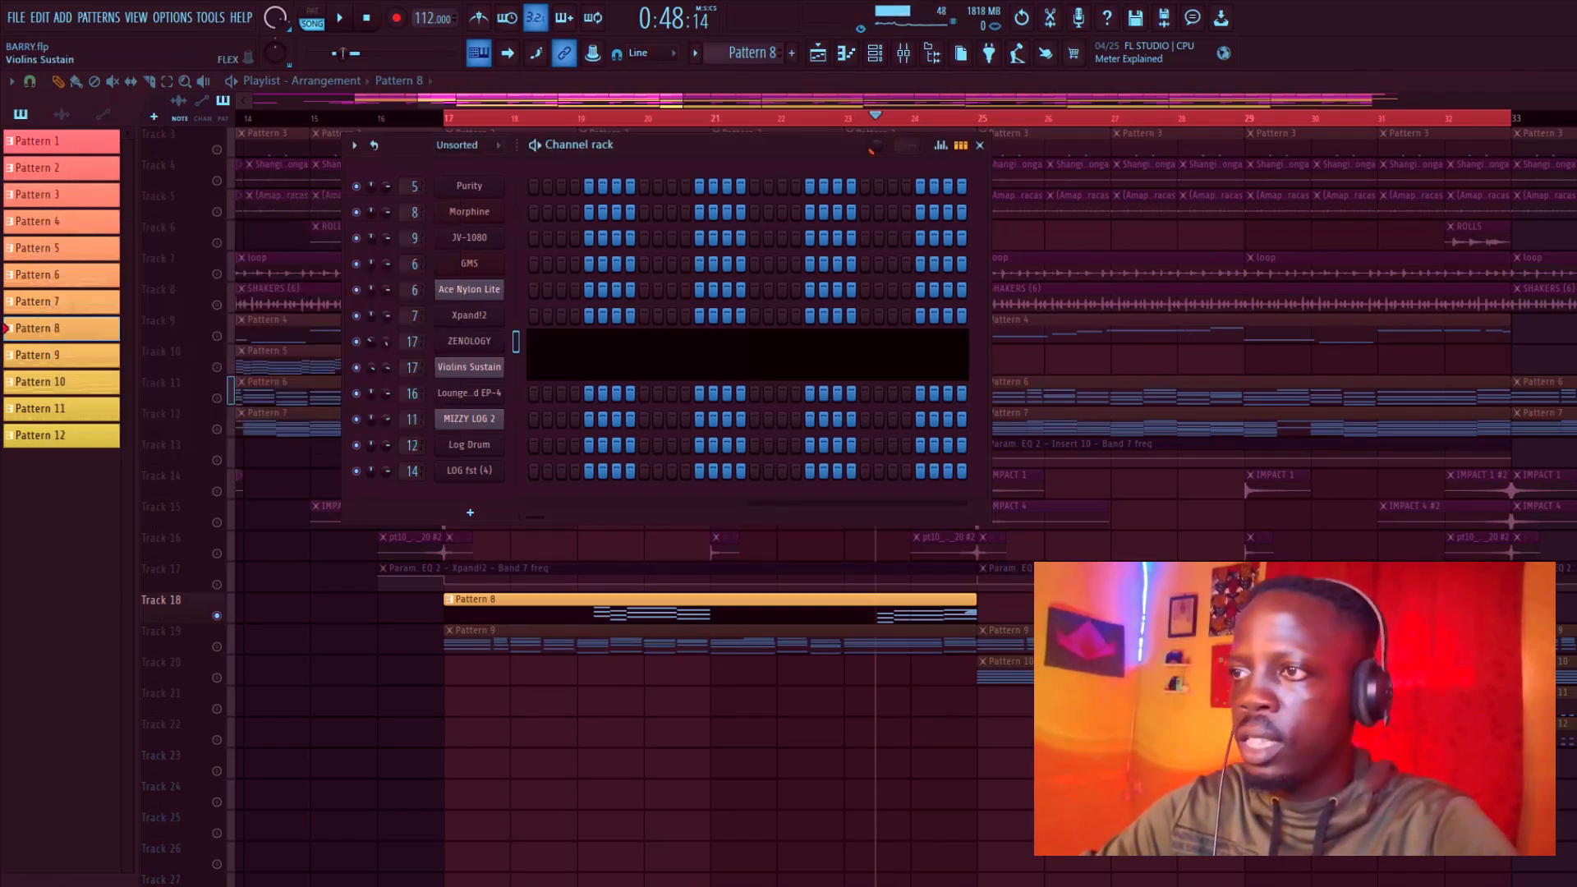
left_click(469, 366)
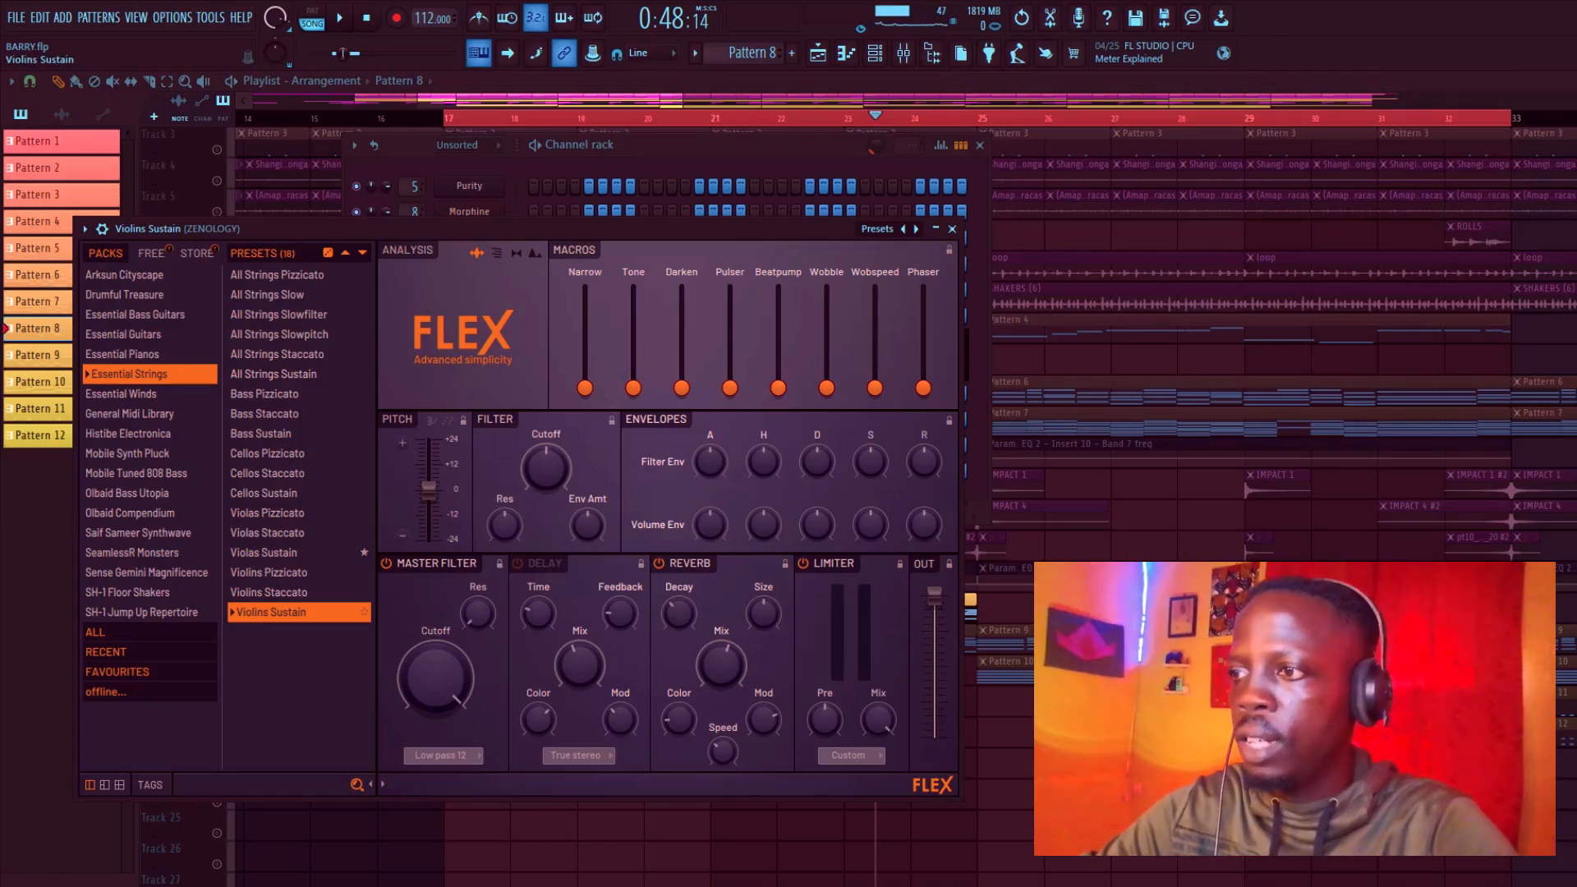
Step: Inspect the Fruity parametric EQ 2 on the ZENOLOGY mixer track and return to the playlist
left_click(952, 230)
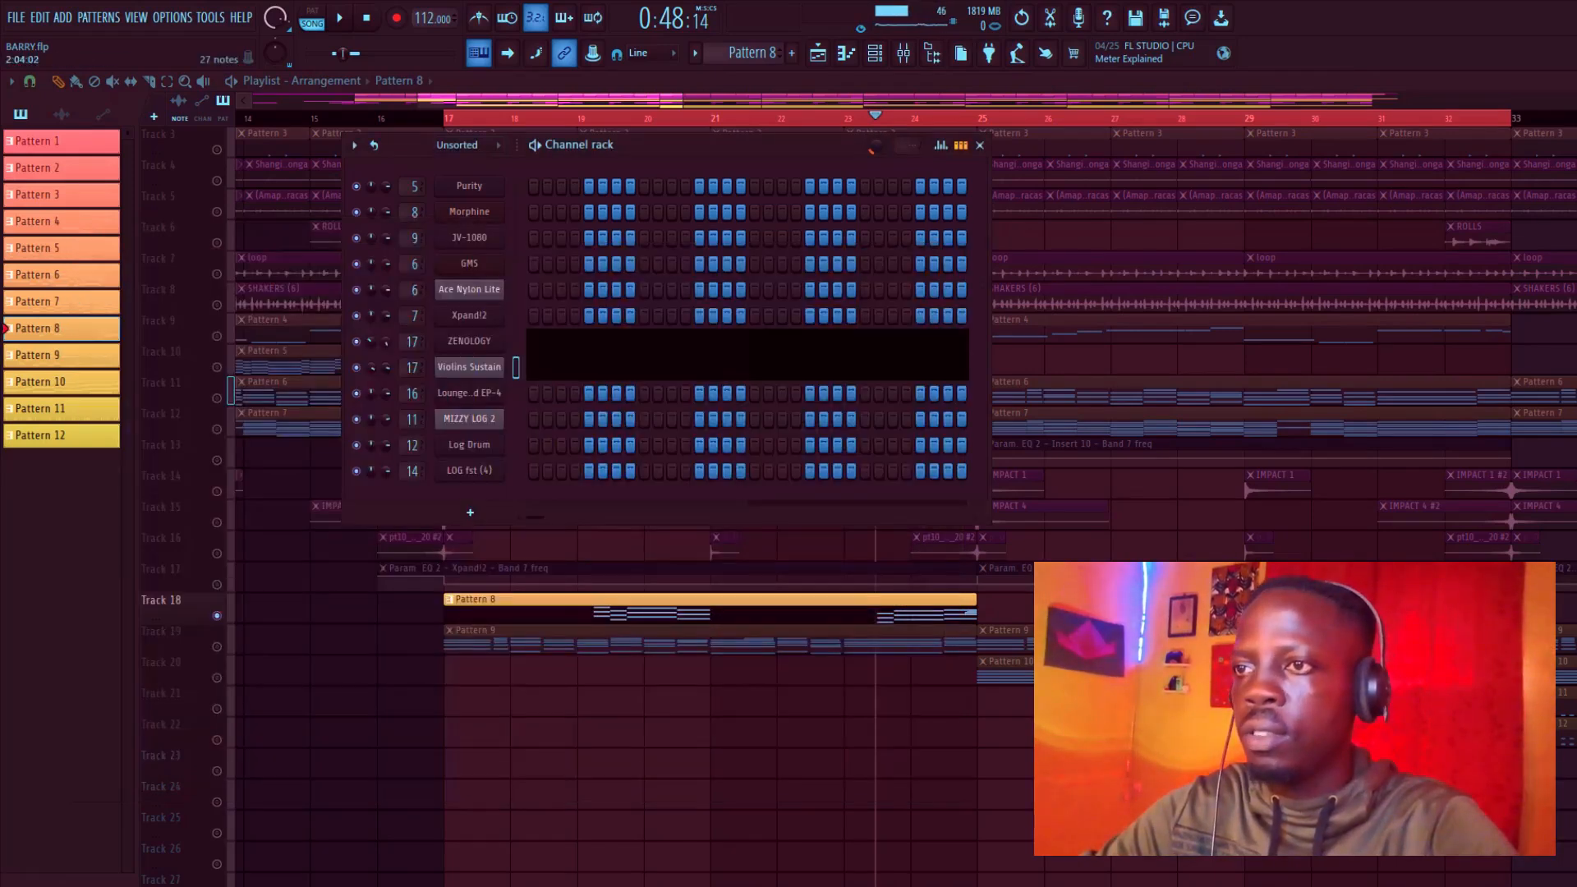
left_click(903, 53)
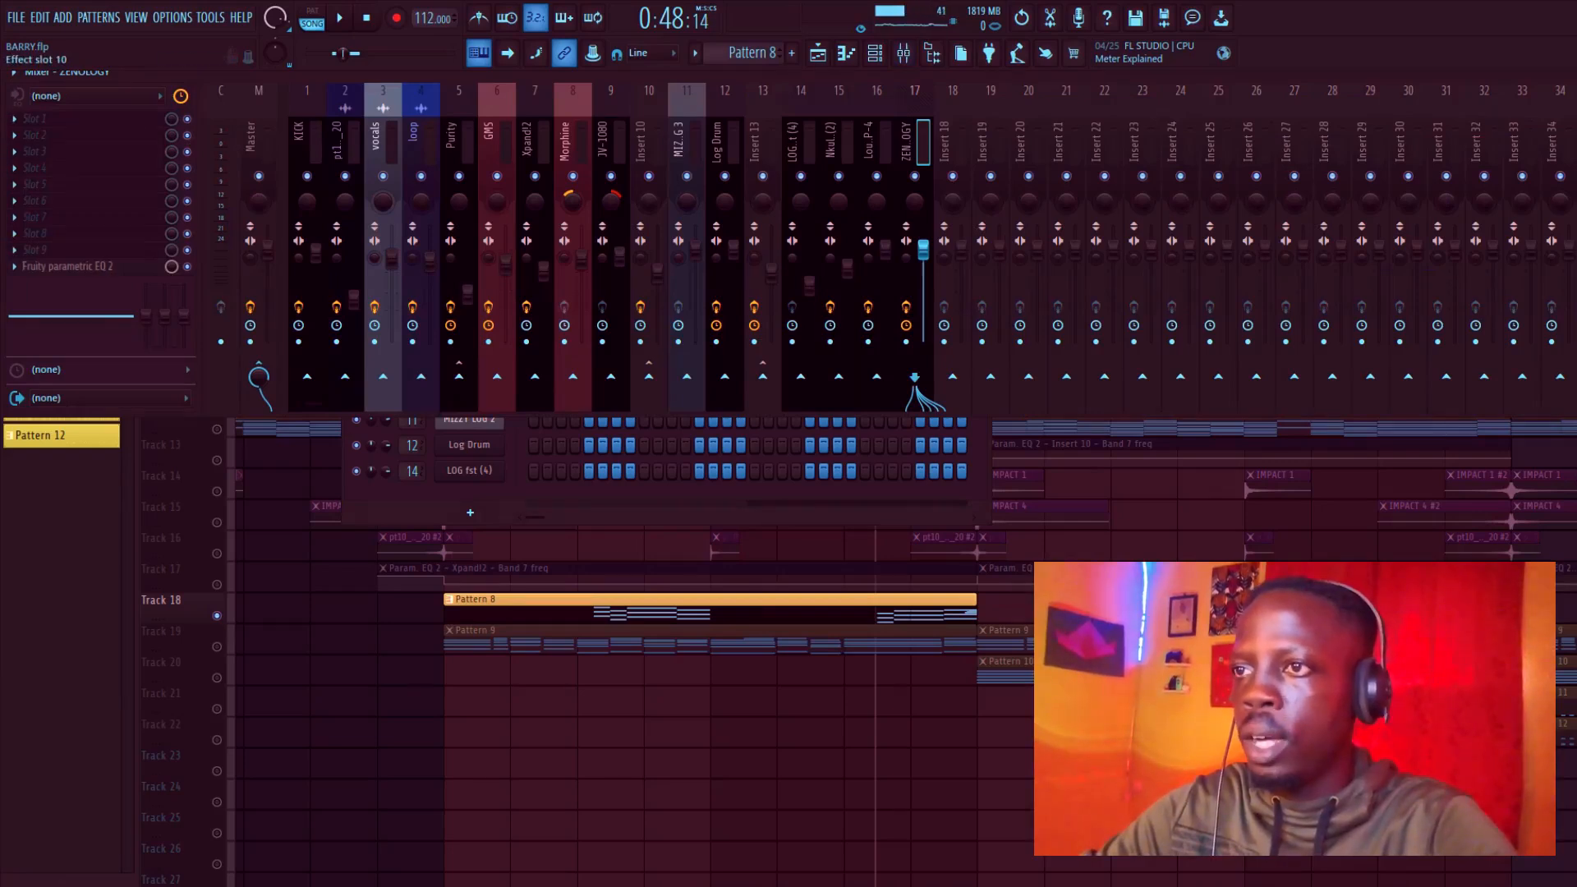
left_click(68, 266)
left_click(720, 274)
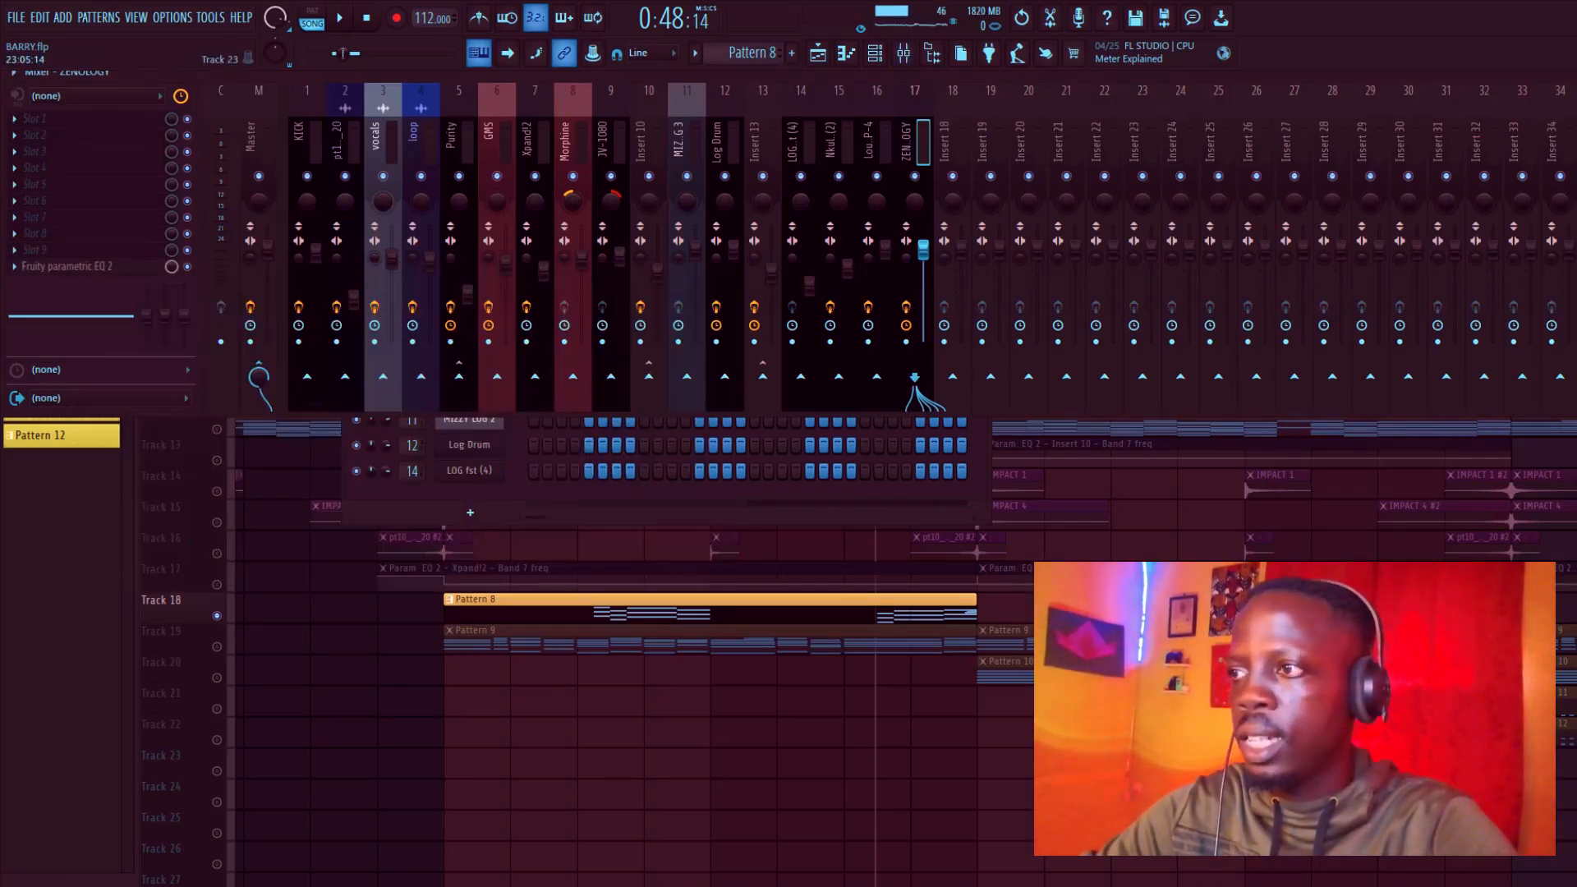
right_click(864, 765)
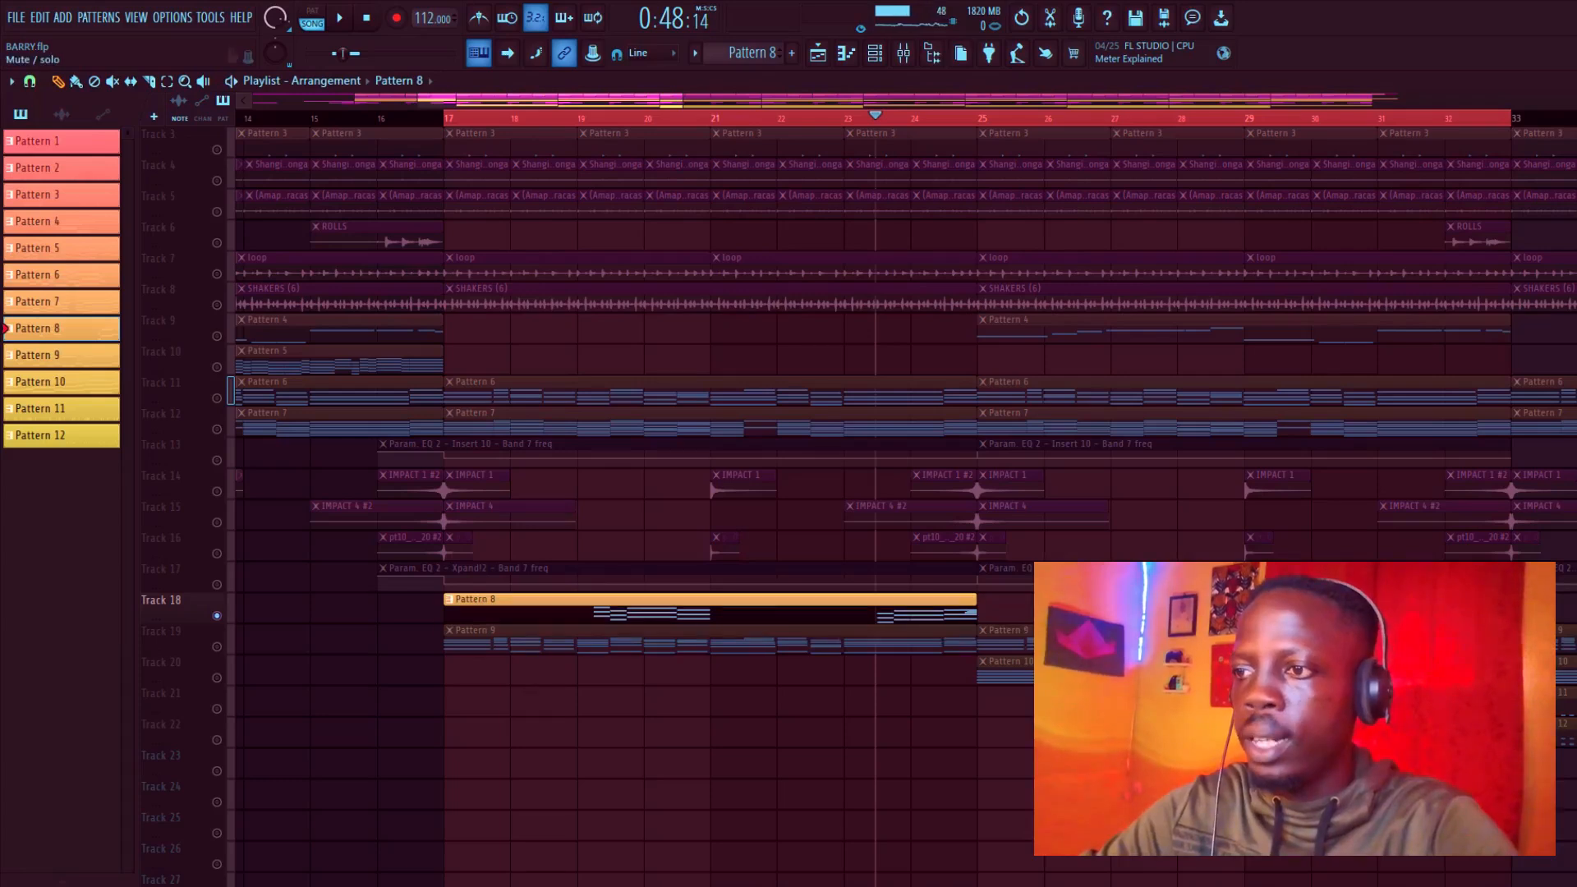
Step: Solo Track 19 and inspect the Lounge Lizard EP-4 electric piano sound used by Pattern 9
right_click(217, 646)
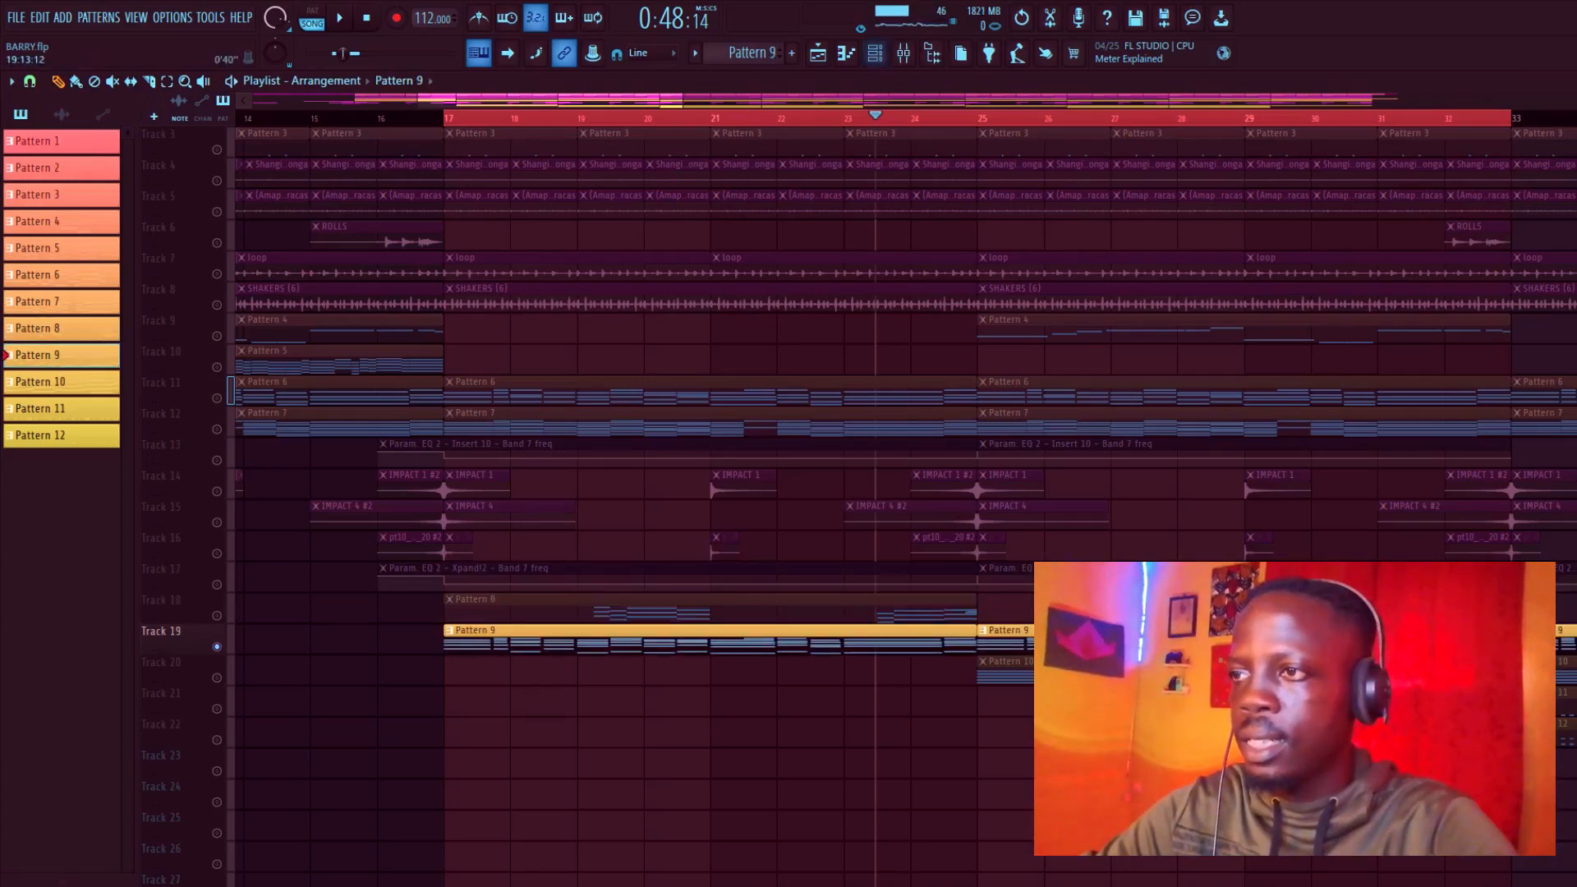
left_click(875, 53)
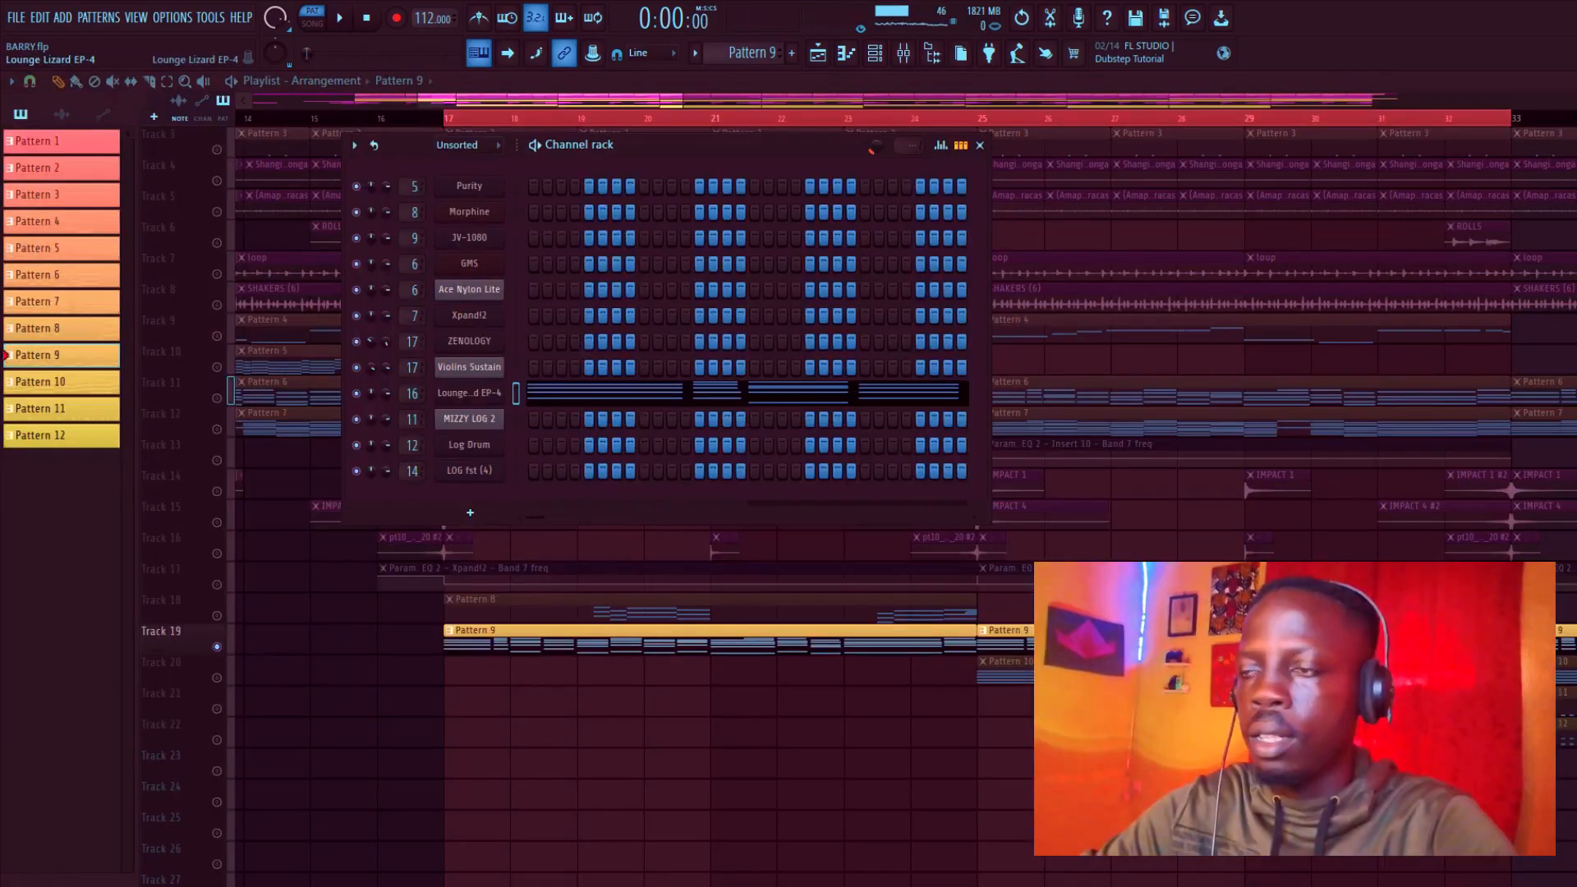
left_click(470, 393)
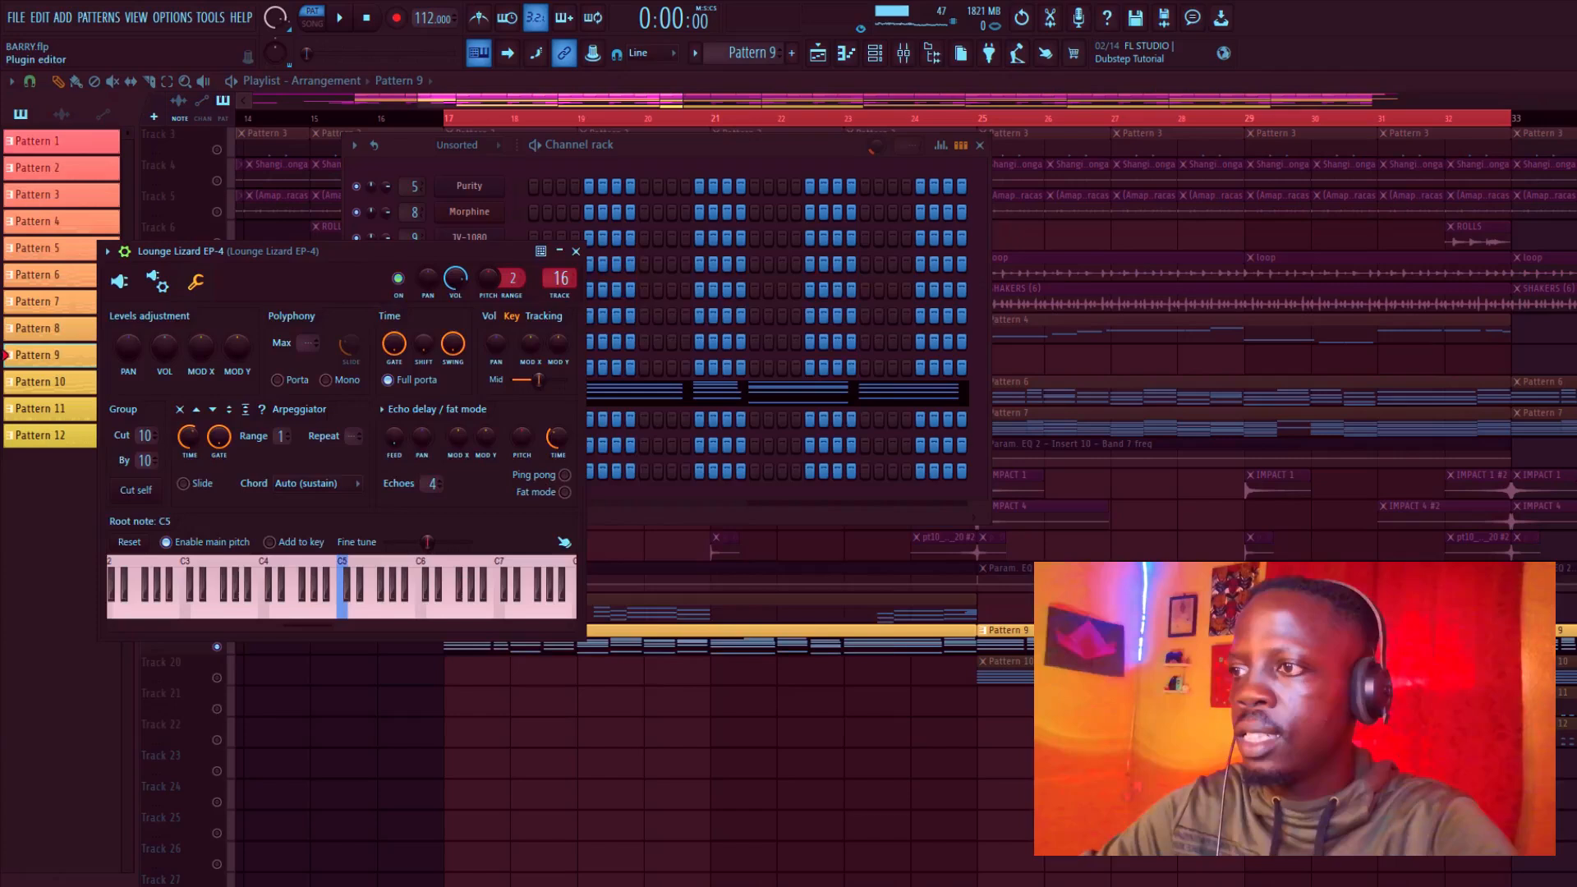
left_click(119, 281)
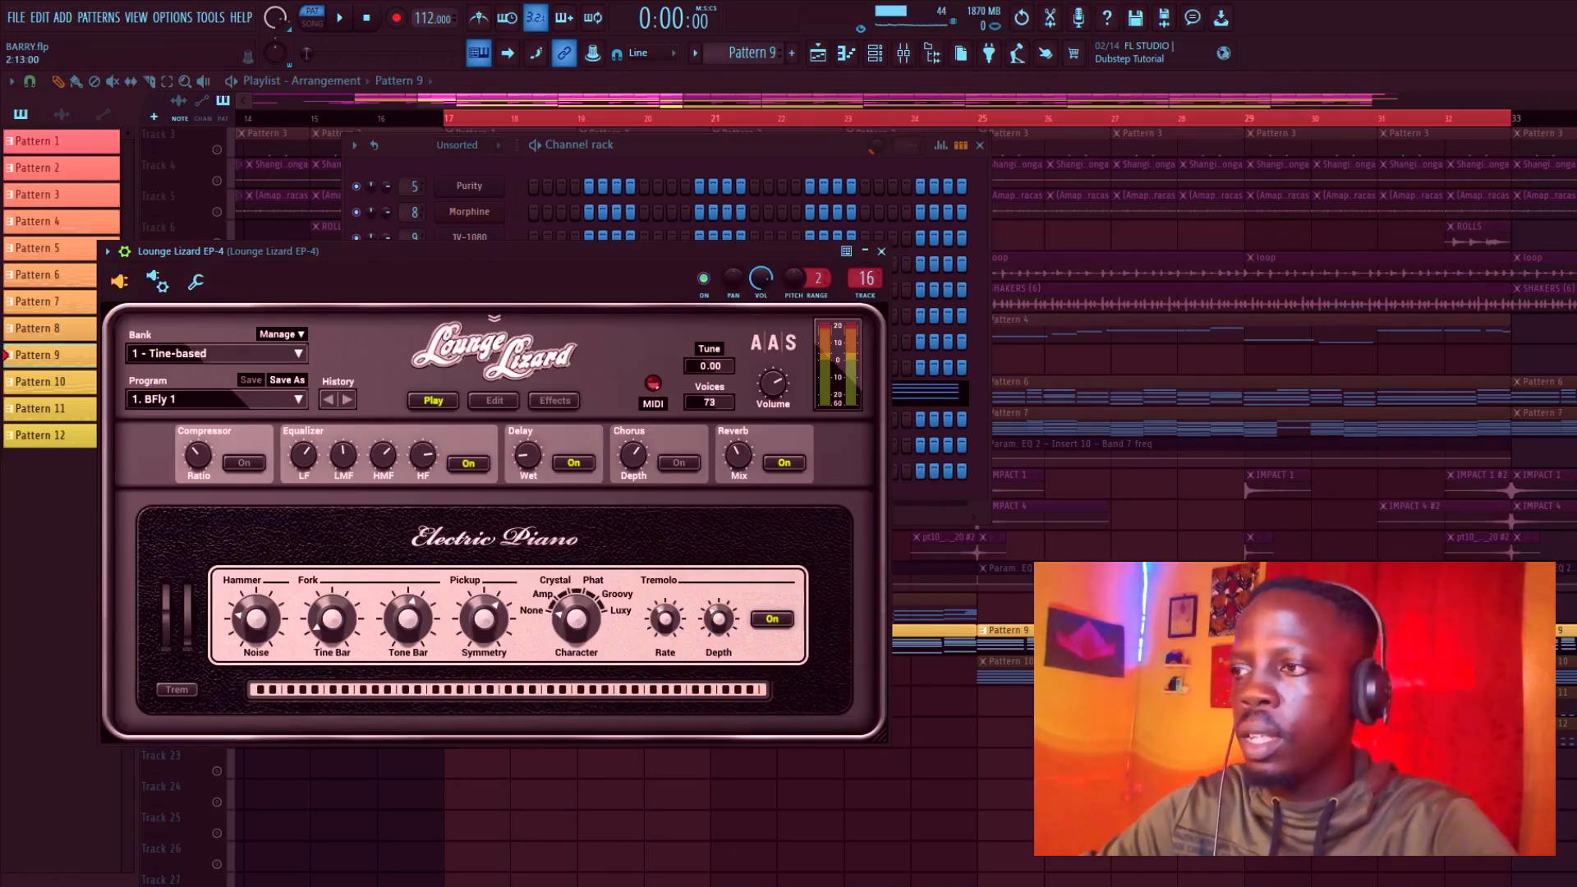
left_click(882, 252)
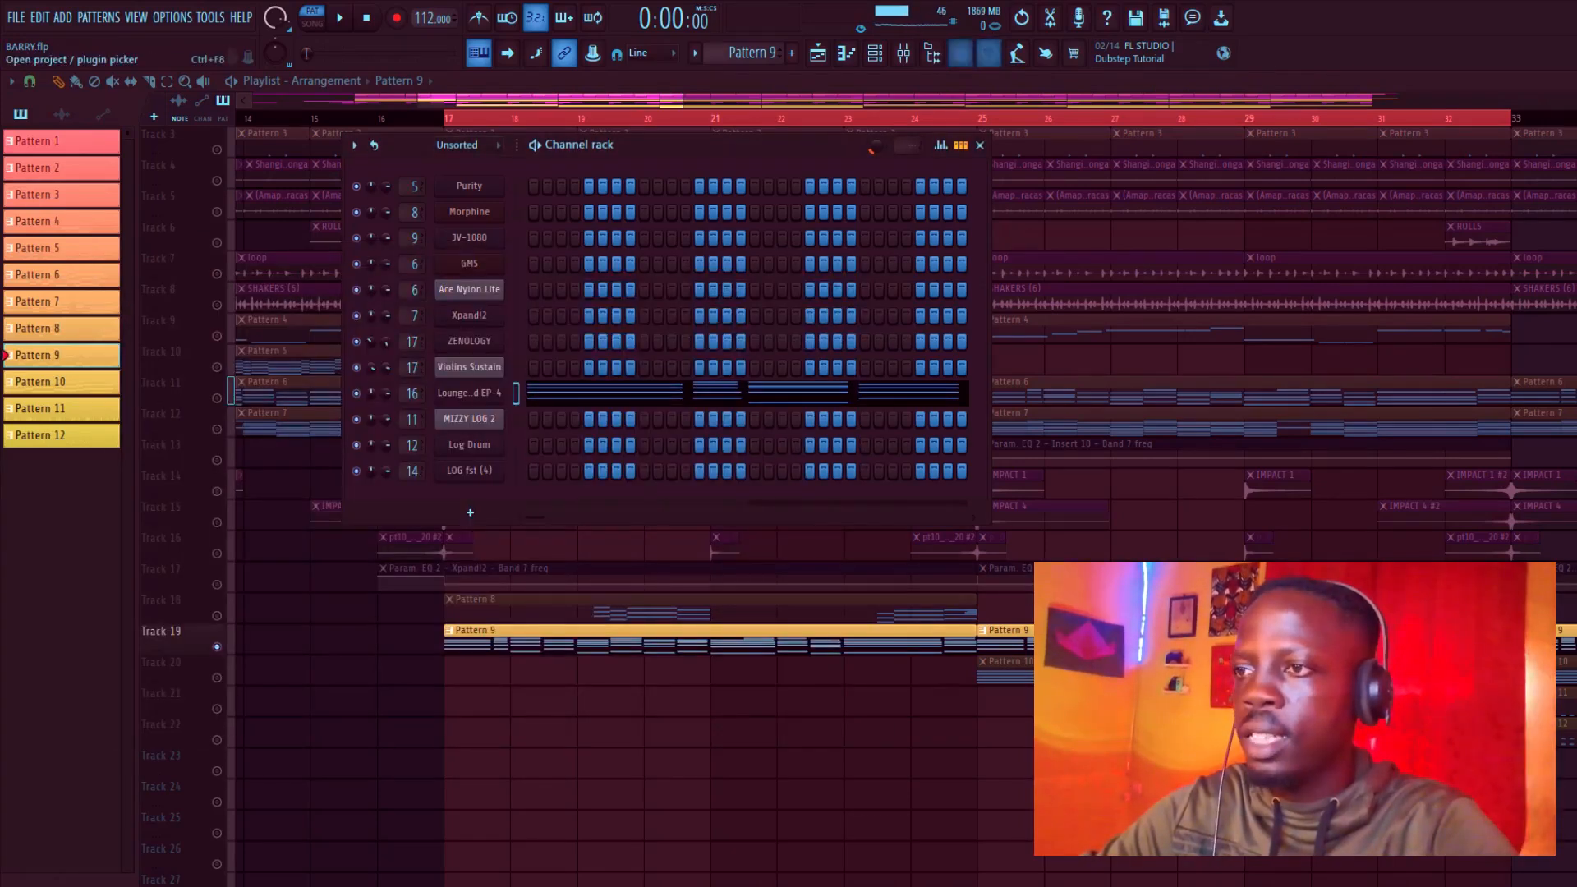
Step: Inspect the Fruity parametric EQ 2 and Fruity Stereo Enhancer on the Lounge Lizard EP-4 mixer track
left_click(904, 53)
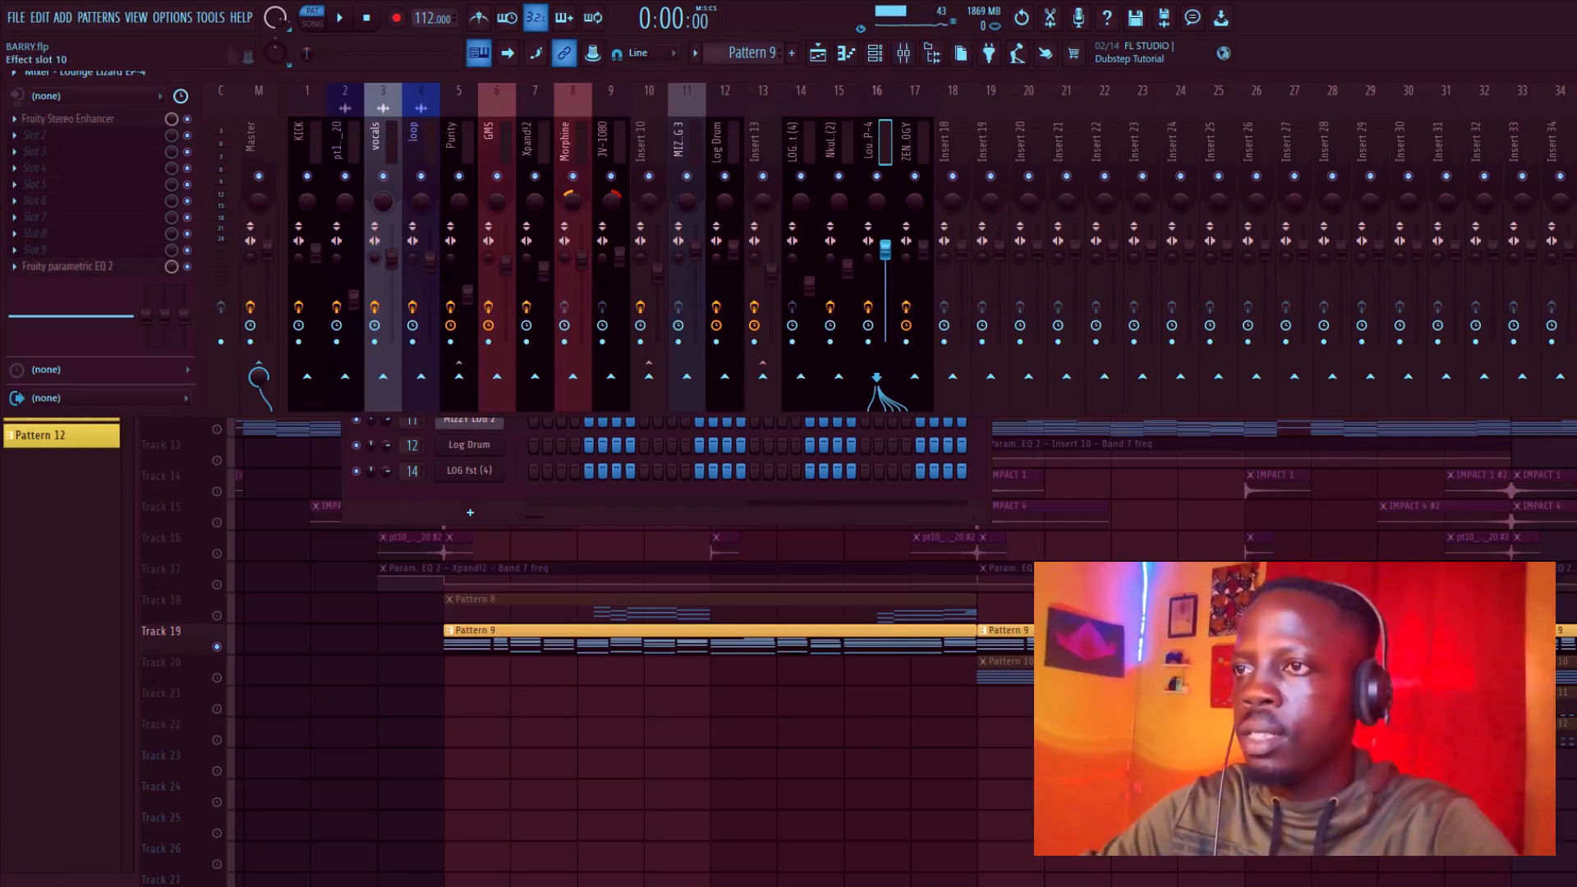
left_click(68, 267)
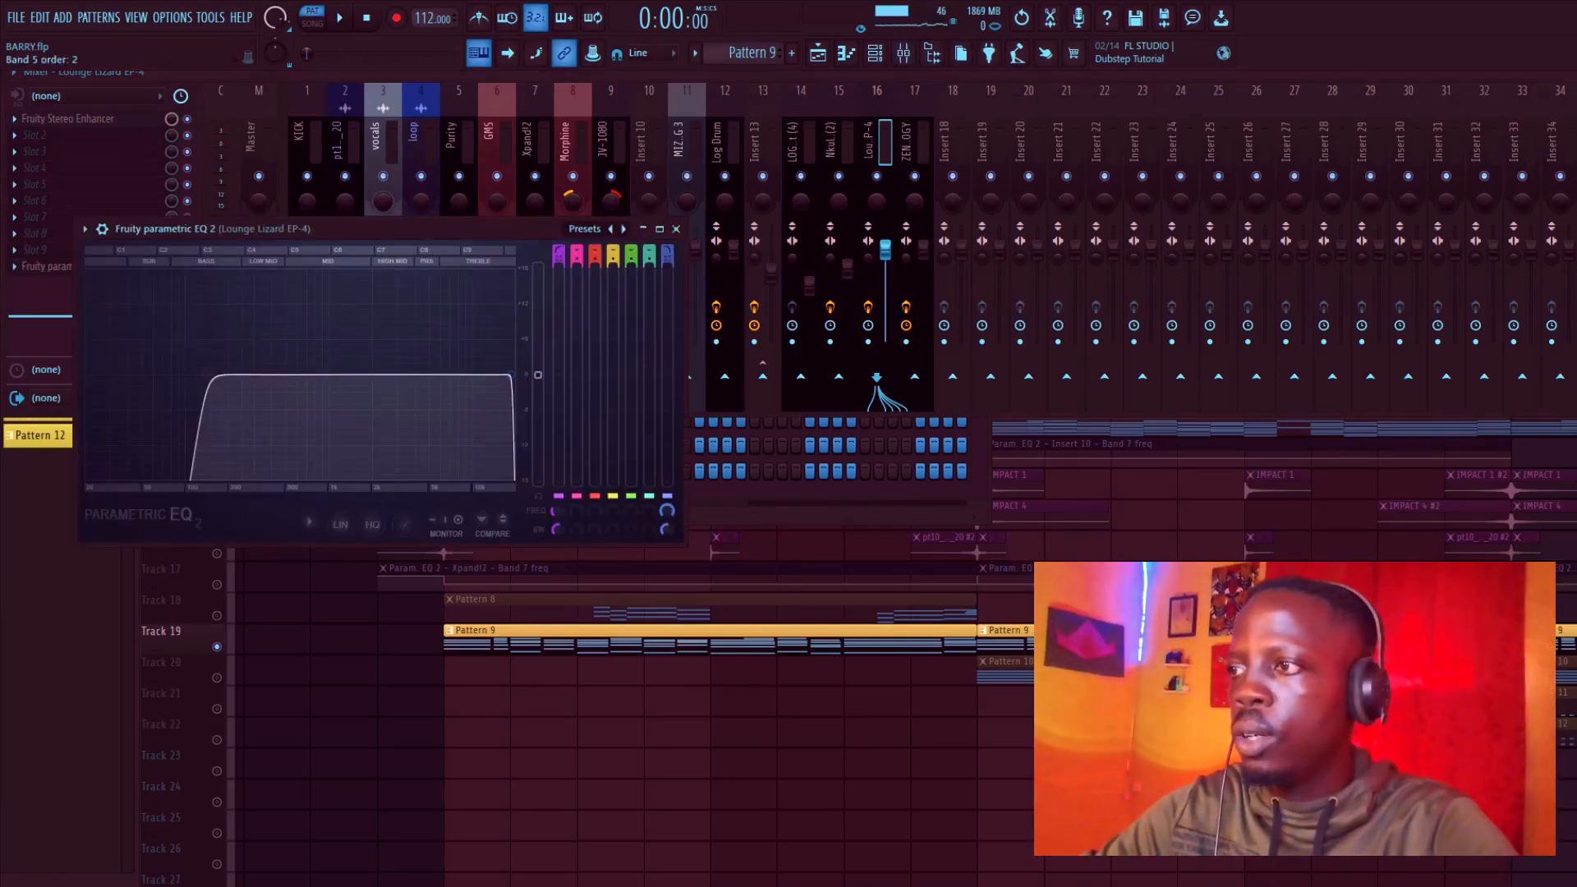
left_click(676, 229)
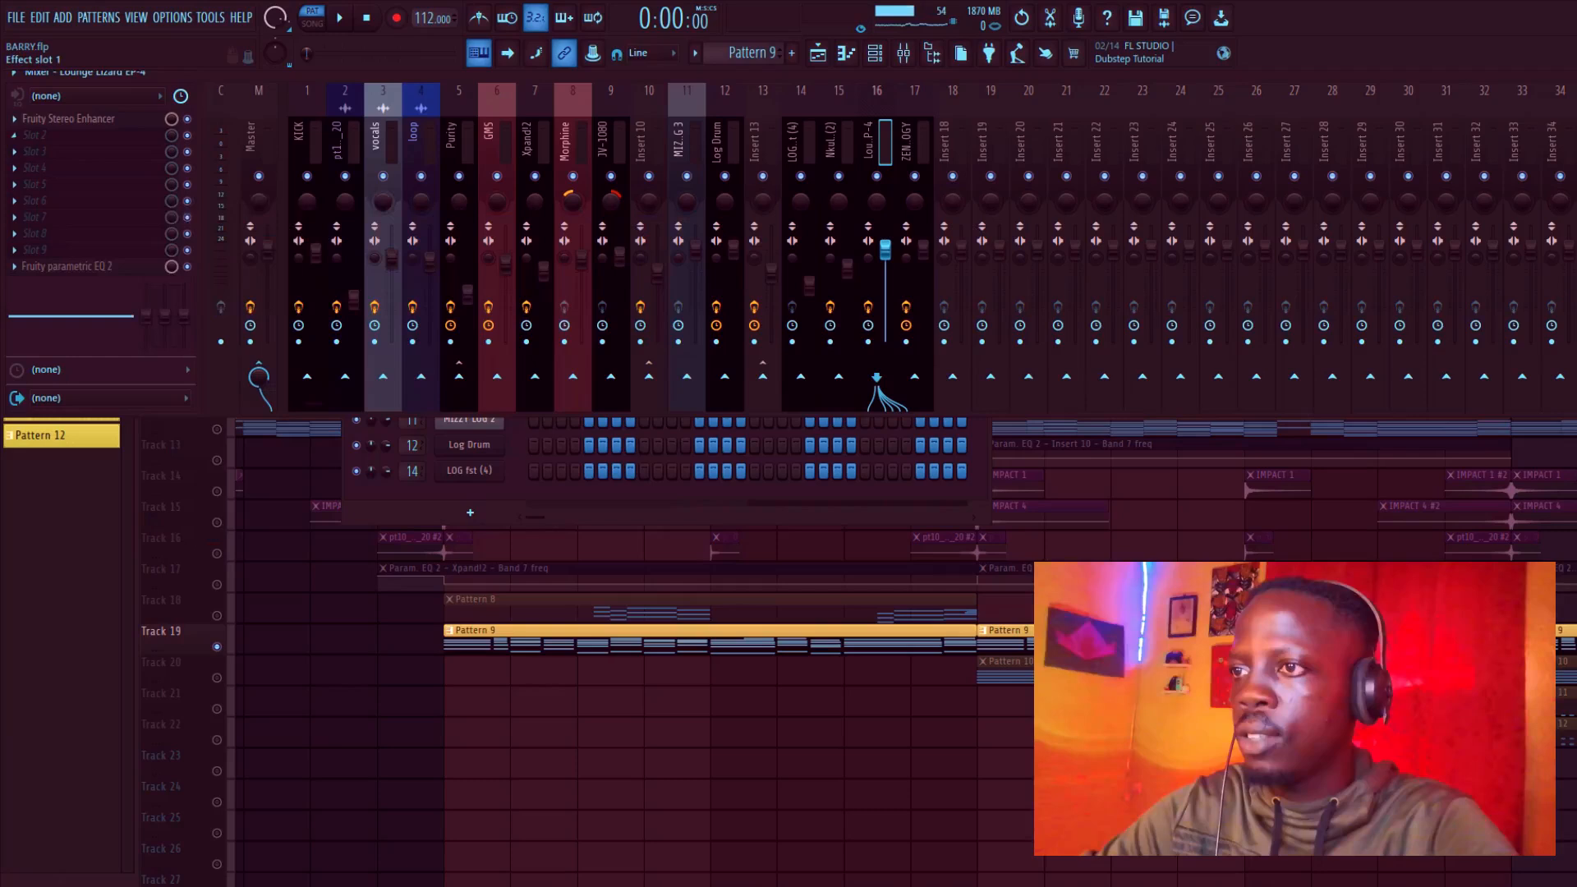
left_click(69, 119)
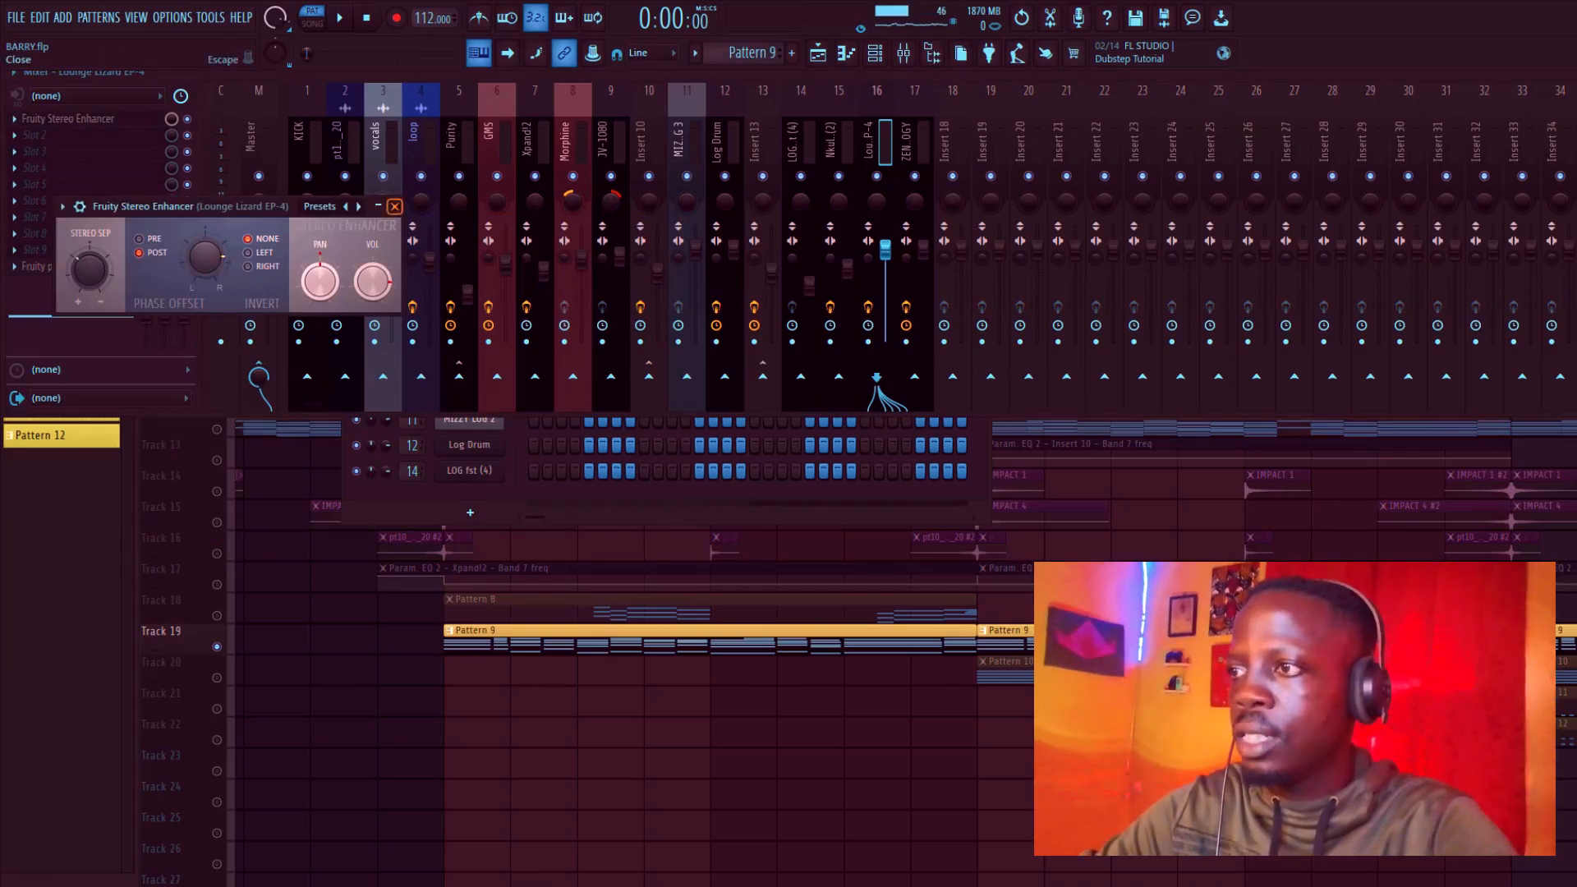
left_click(395, 206)
key("F9")
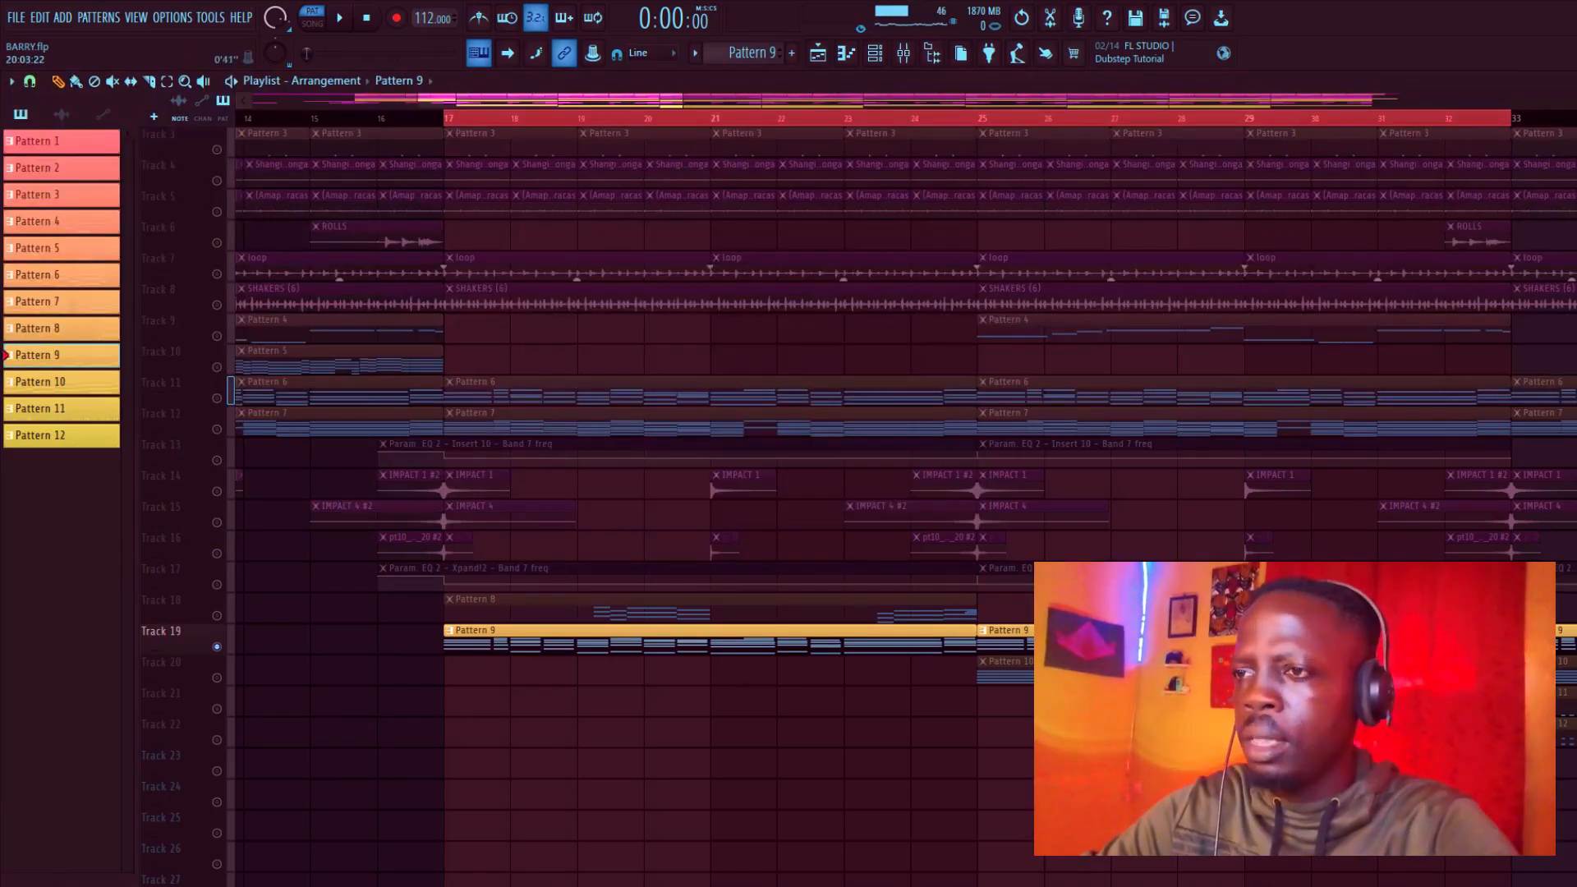
Step: Play Pattern 10's ZENOLOGY chords in the piano roll, then return to the playlist
scroll(904, 488, "right", 6)
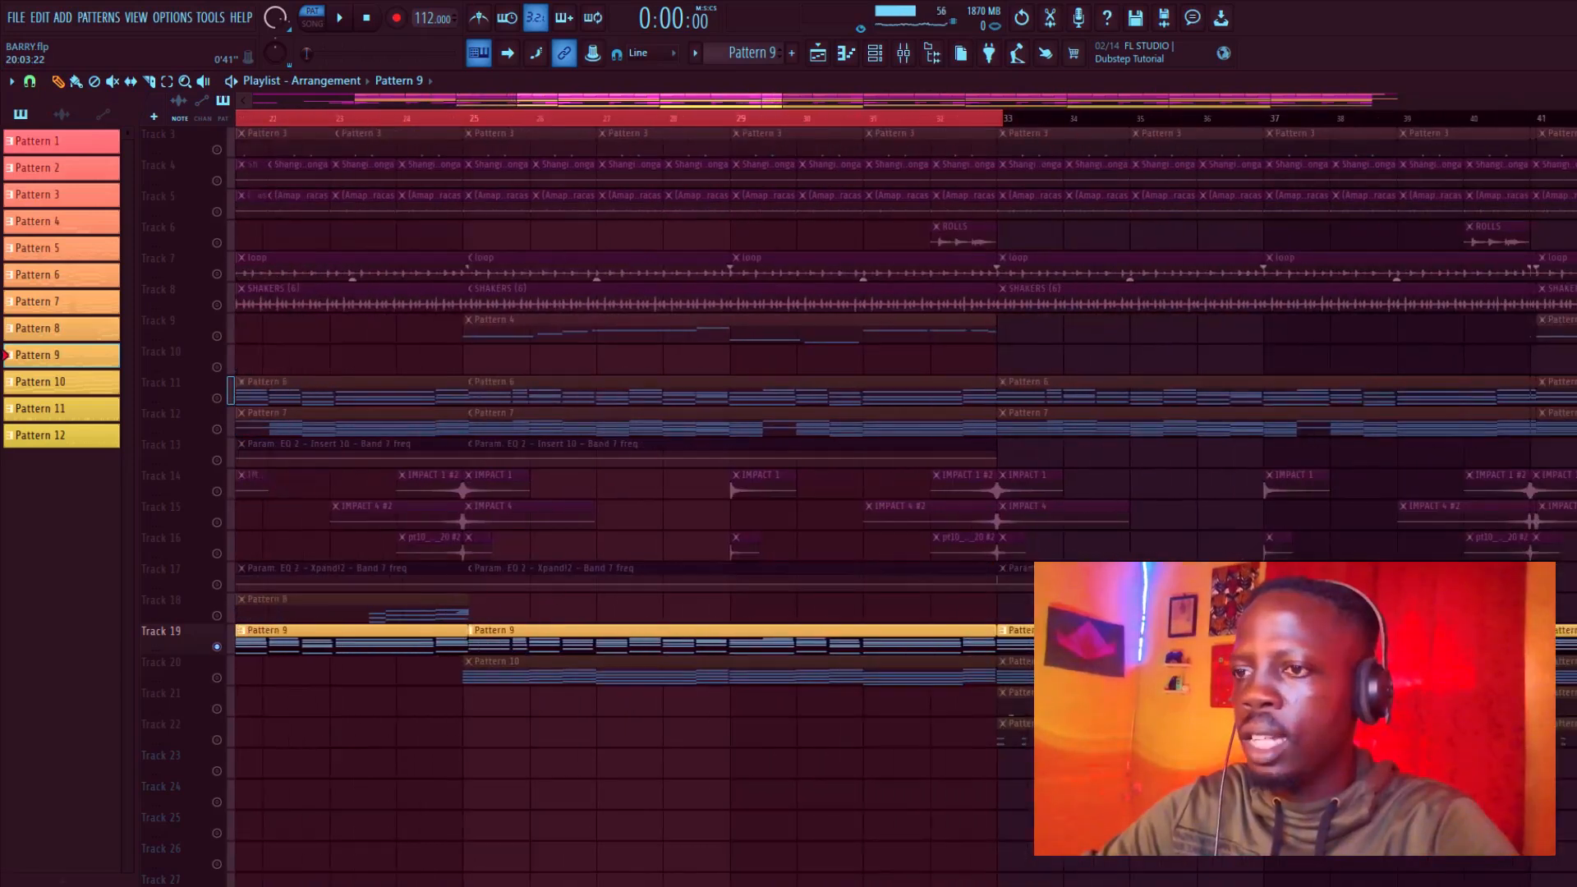
scroll(904, 489, "down", 3)
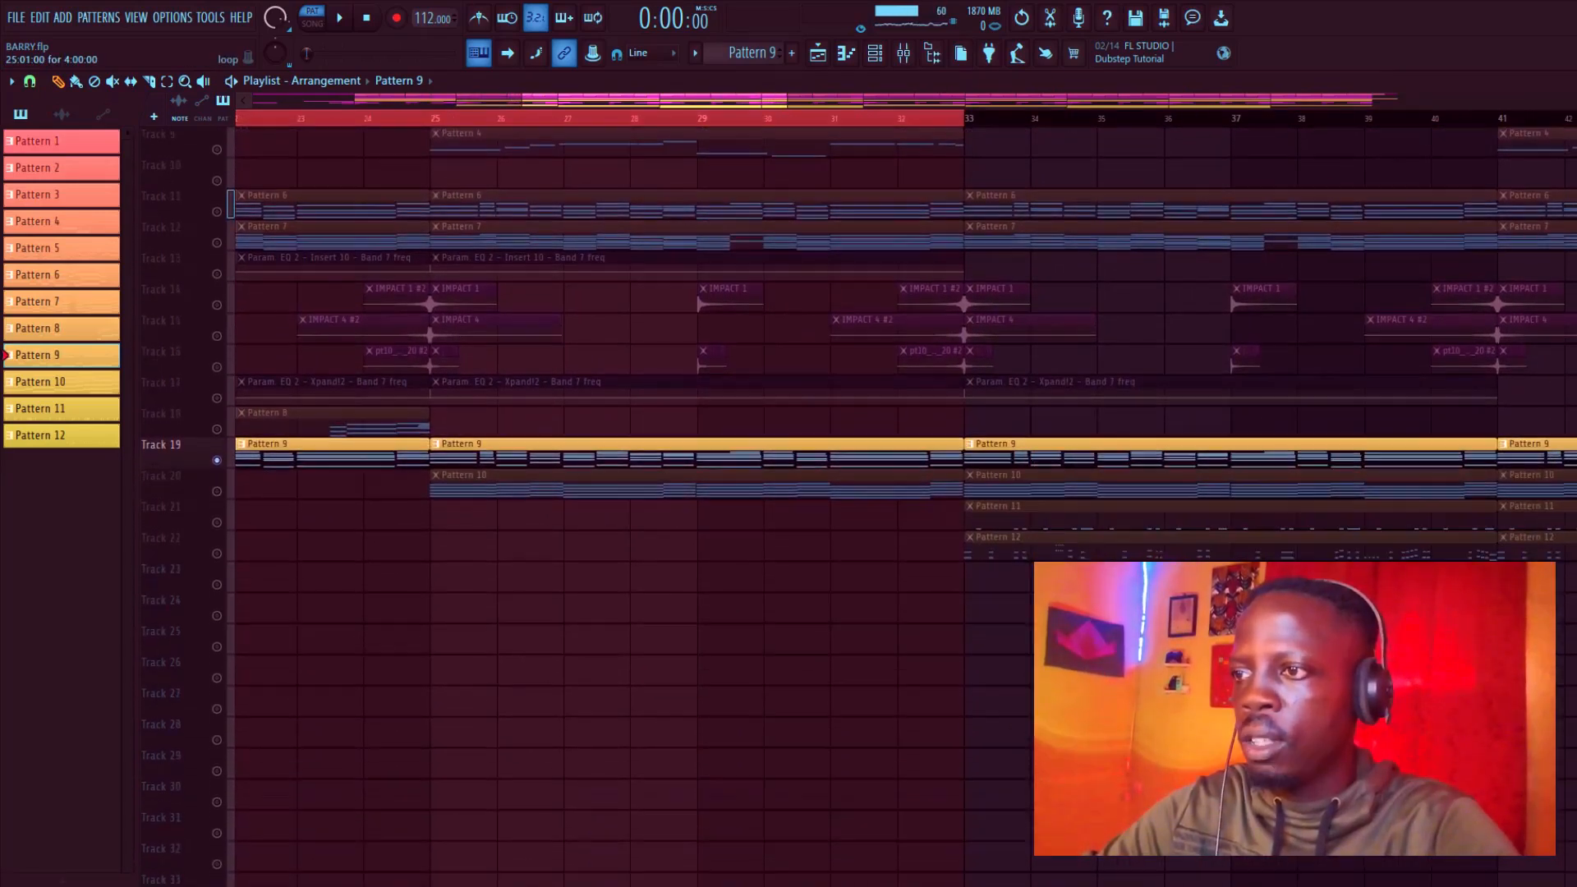
scroll(904, 489, "up", 2)
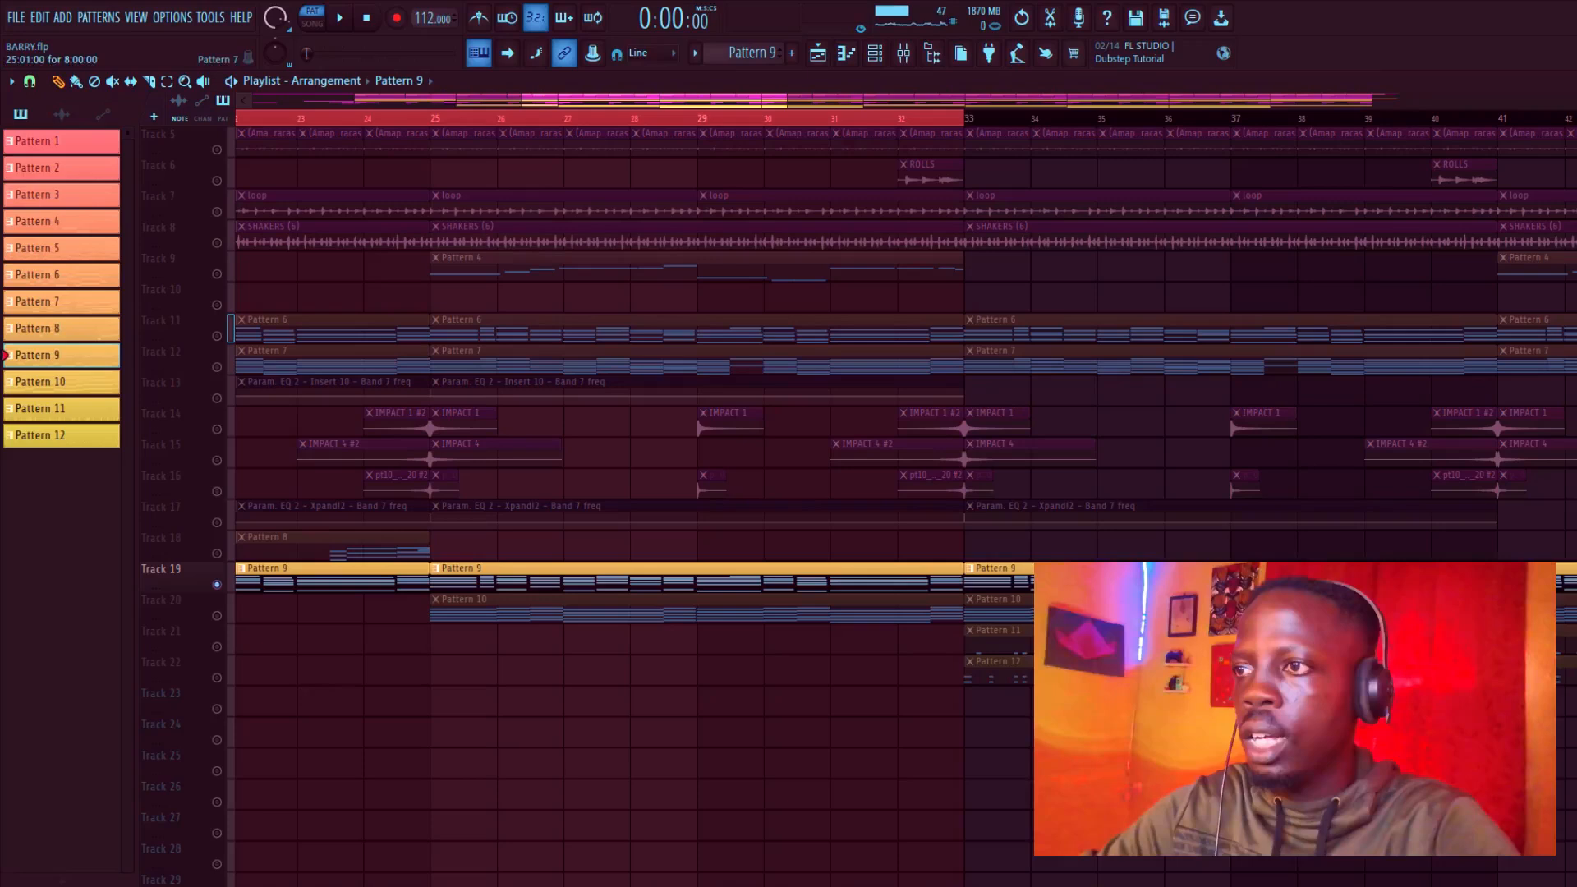
key("space")
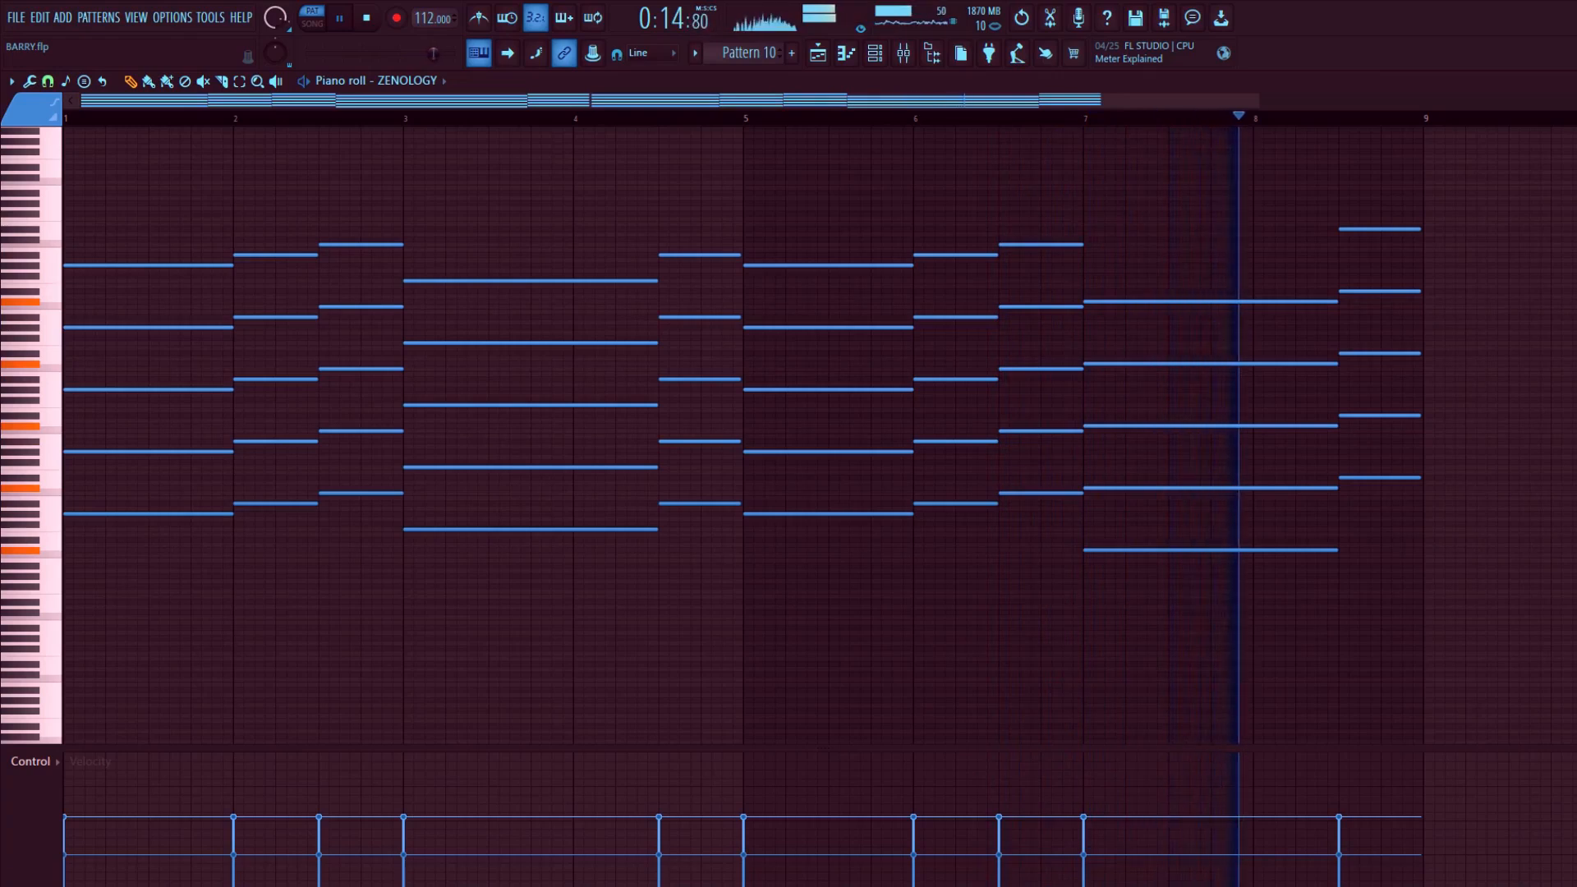
key("space")
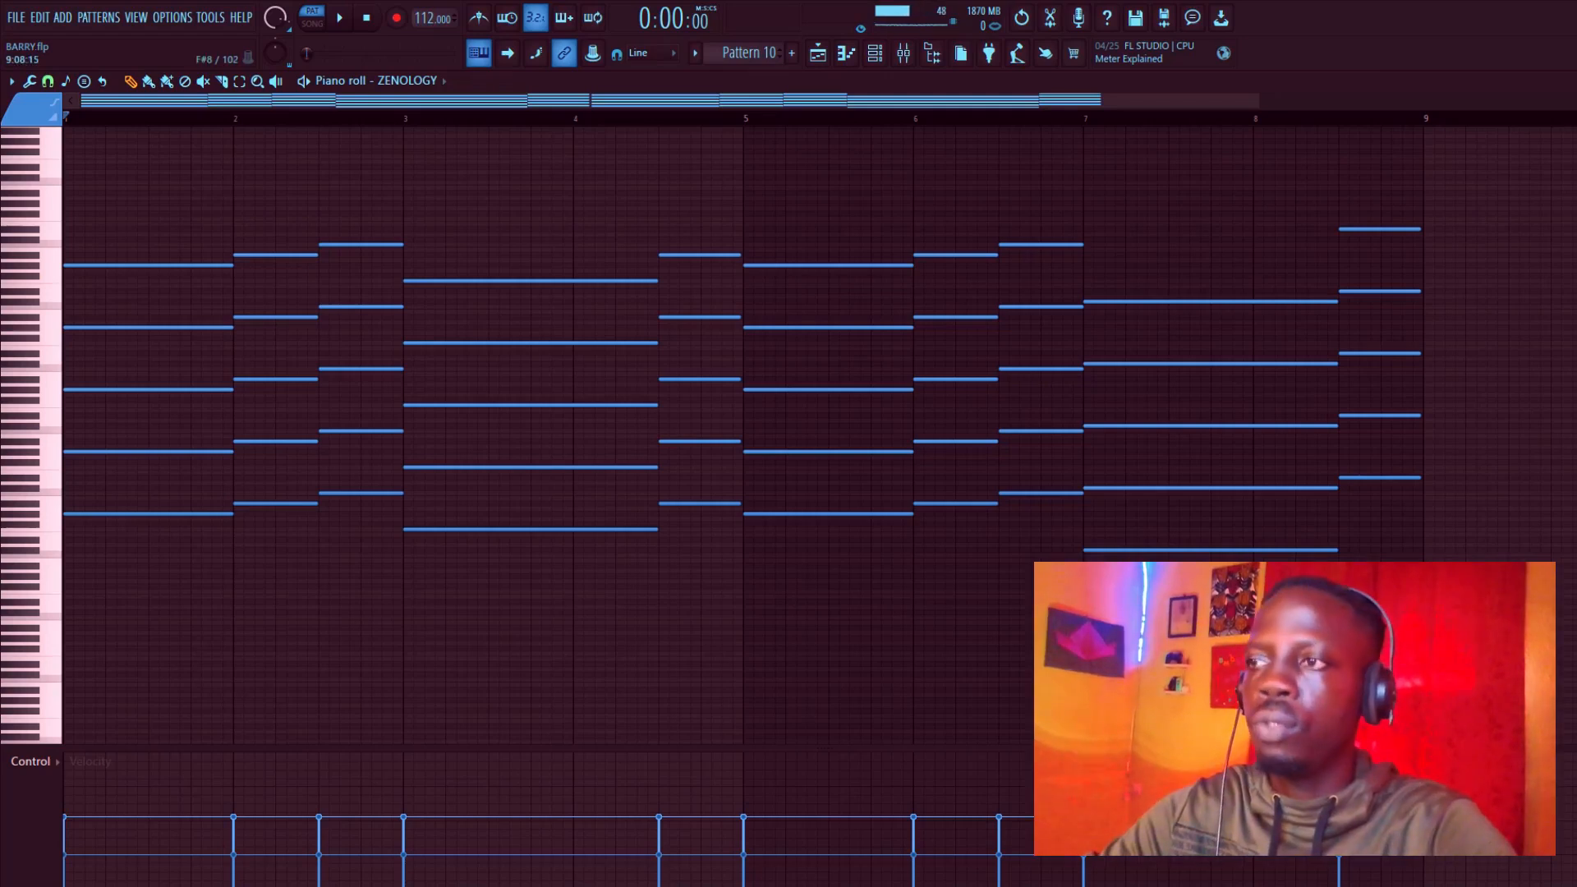
left_click(1567, 80)
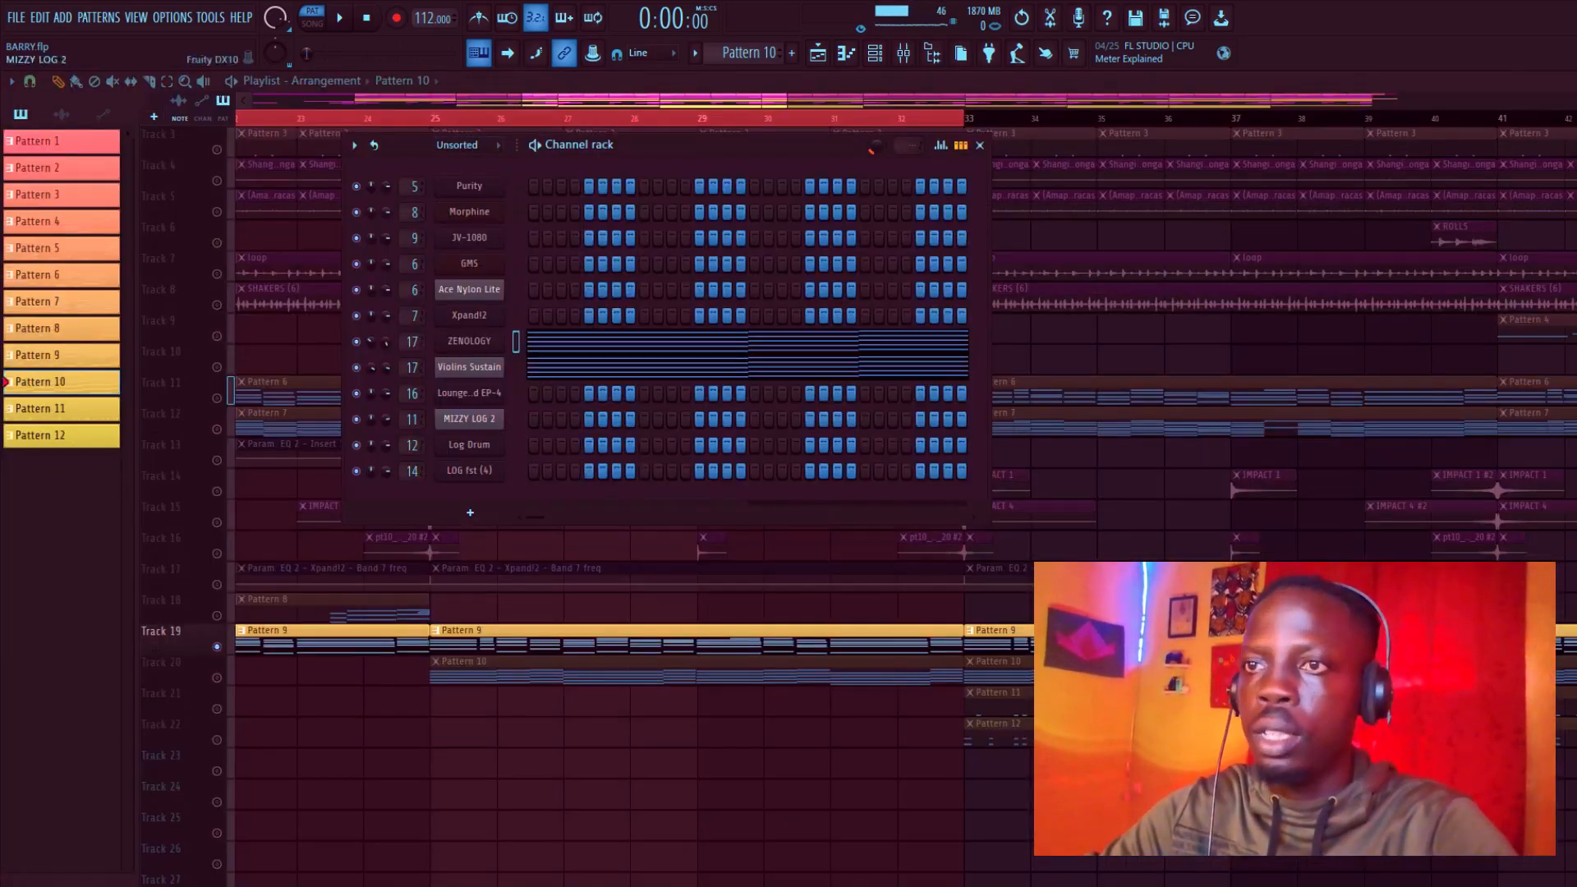
Step: Play the full arrangement from bar 33 to bar 49 with the instrument and drum tracks enabled
left_click_drag(720, 592, 516, 592)
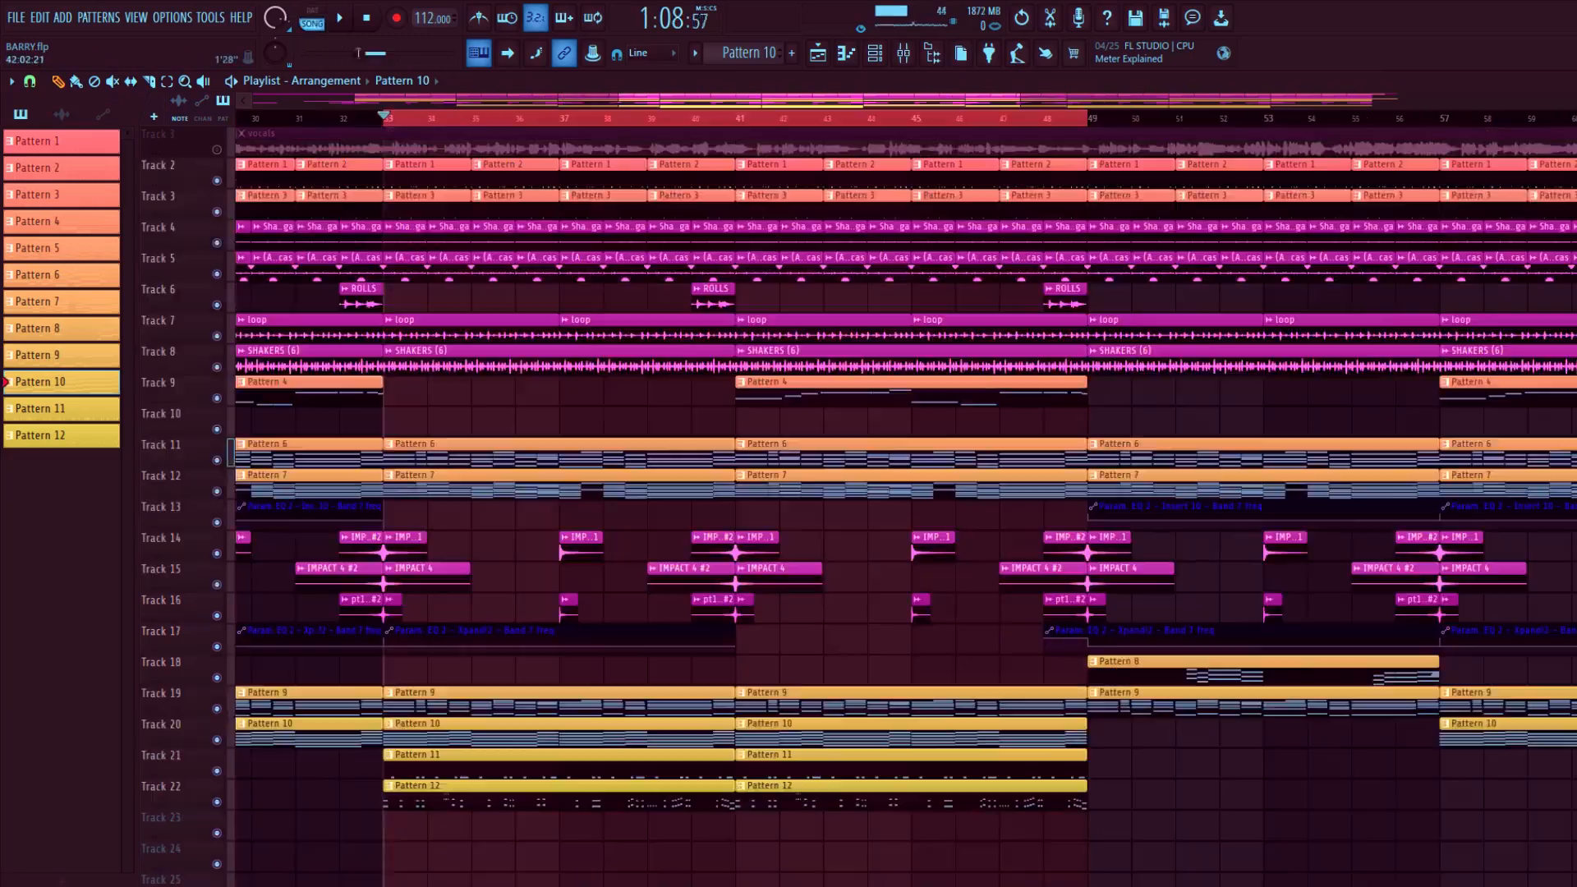
key("space")
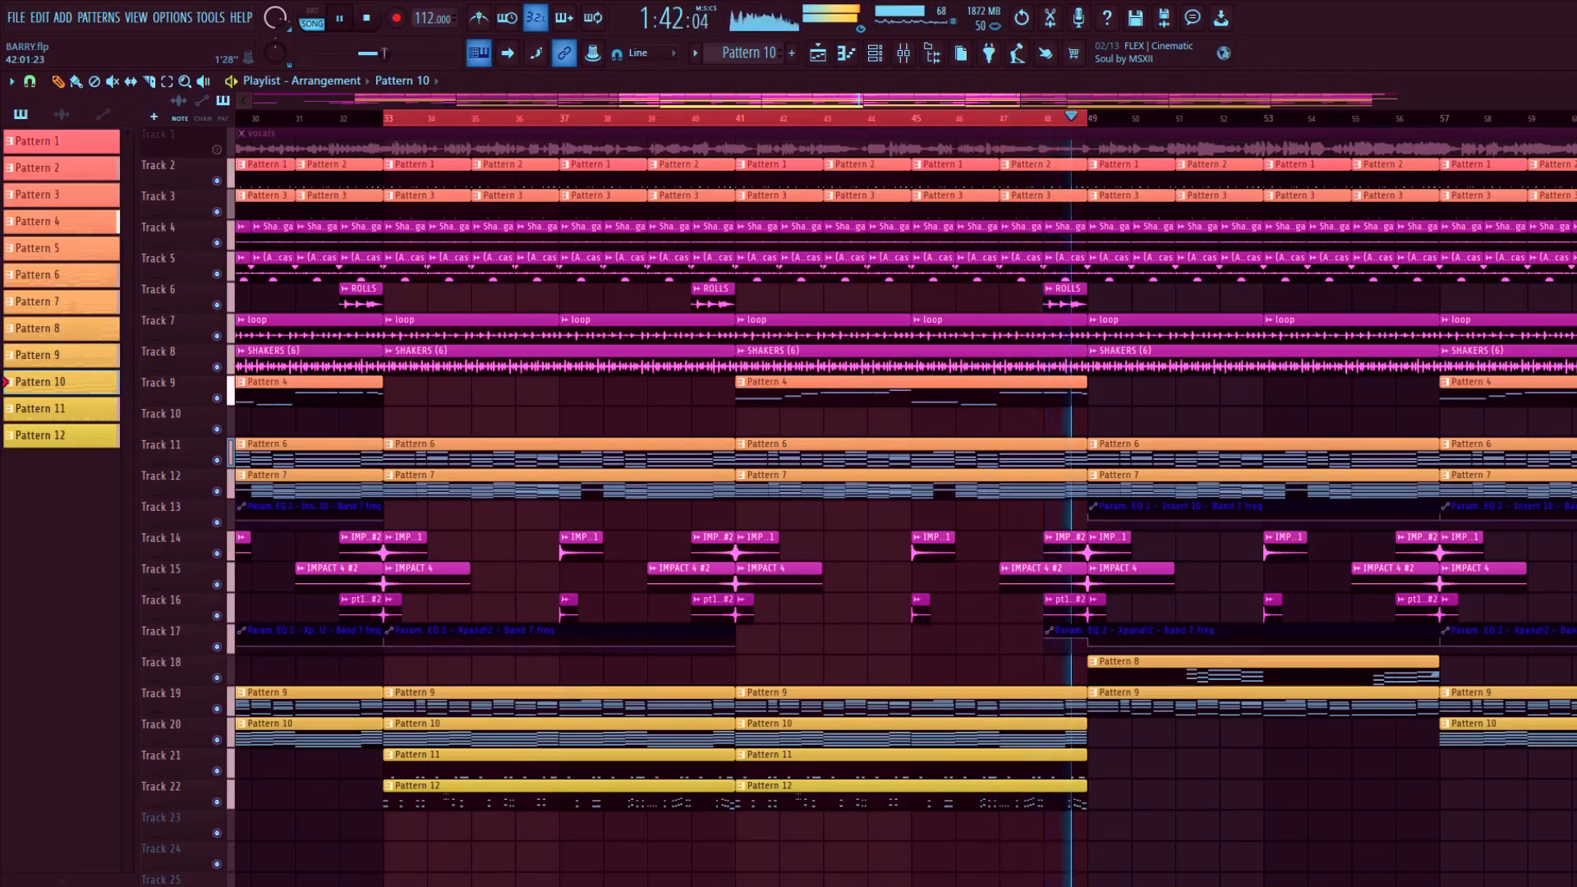
key("space")
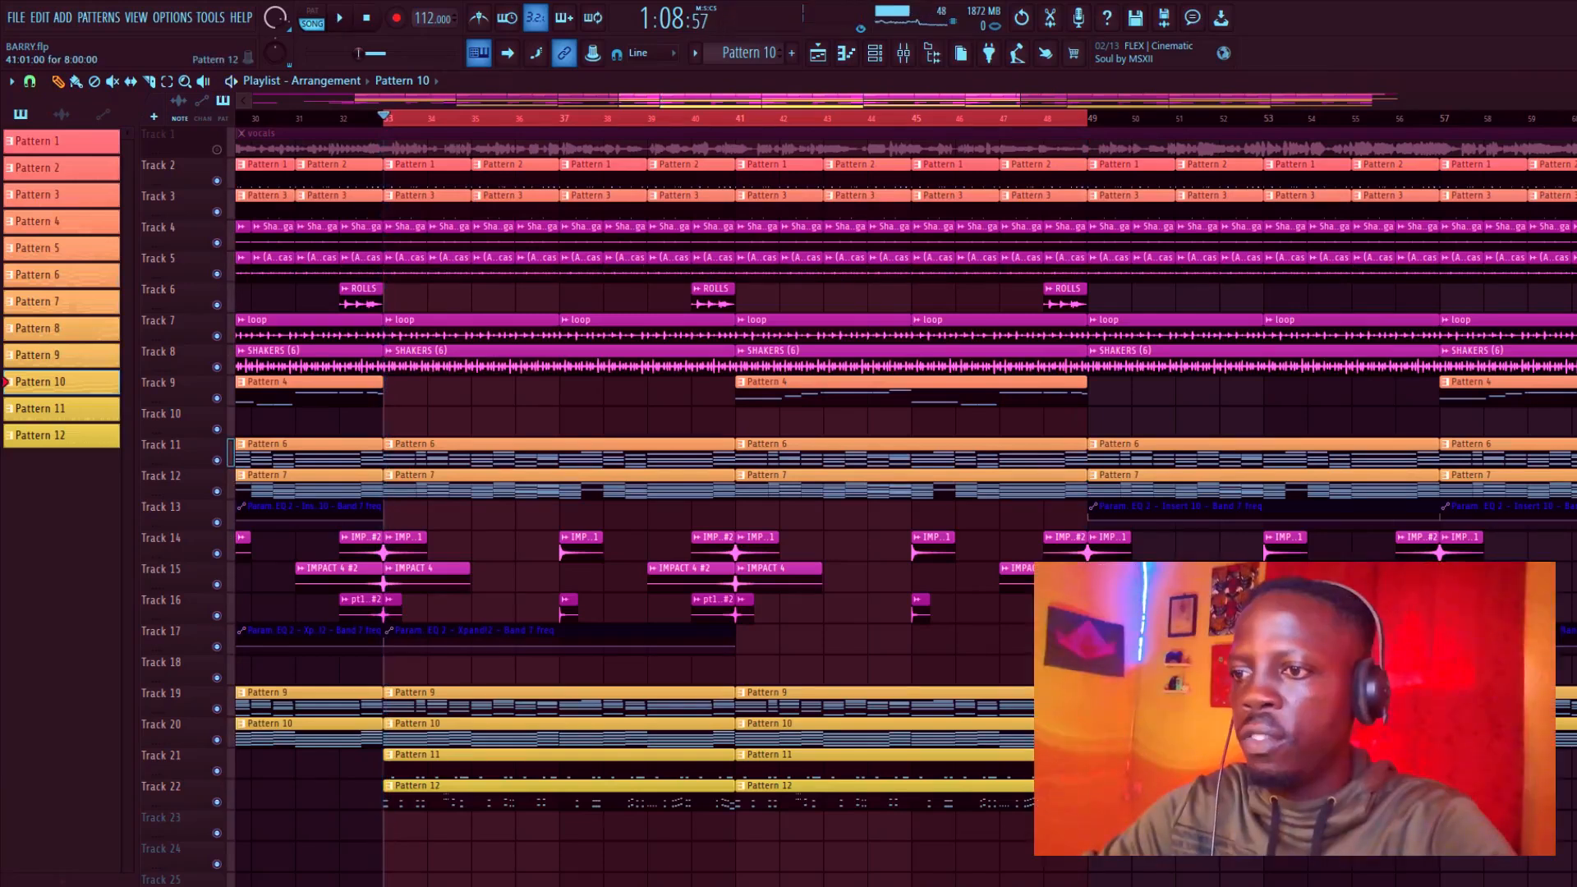
Step: Show Pattern 12's MIZZY LOG 2 notes in the piano roll and play the pattern on its own
left_click(875, 53)
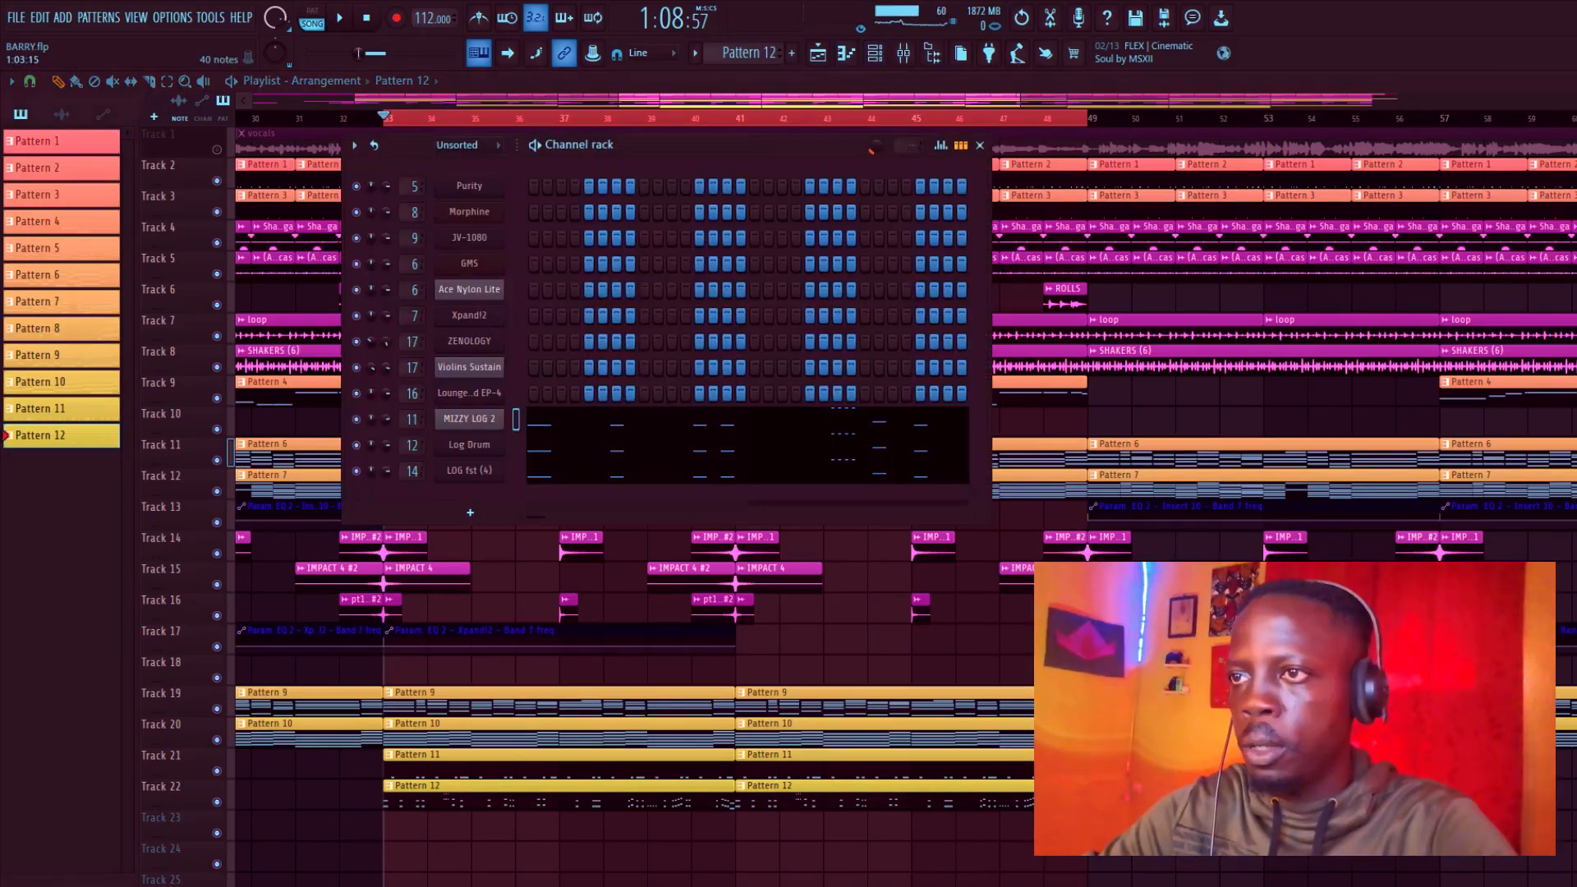
left_click(582, 420)
left_click(313, 19)
left_click(339, 18)
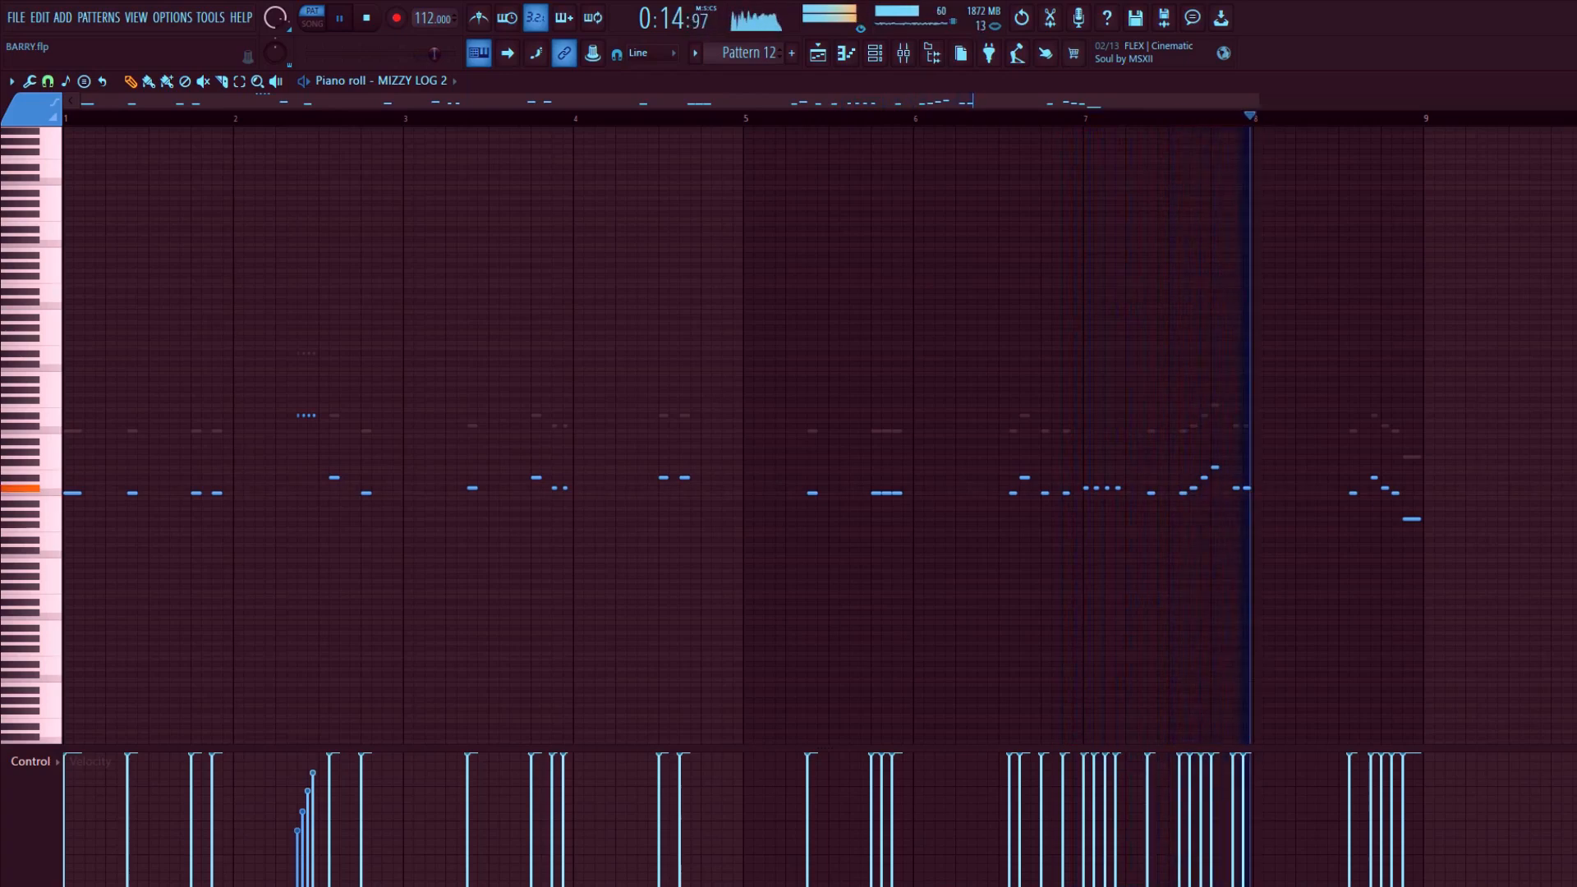
key("space")
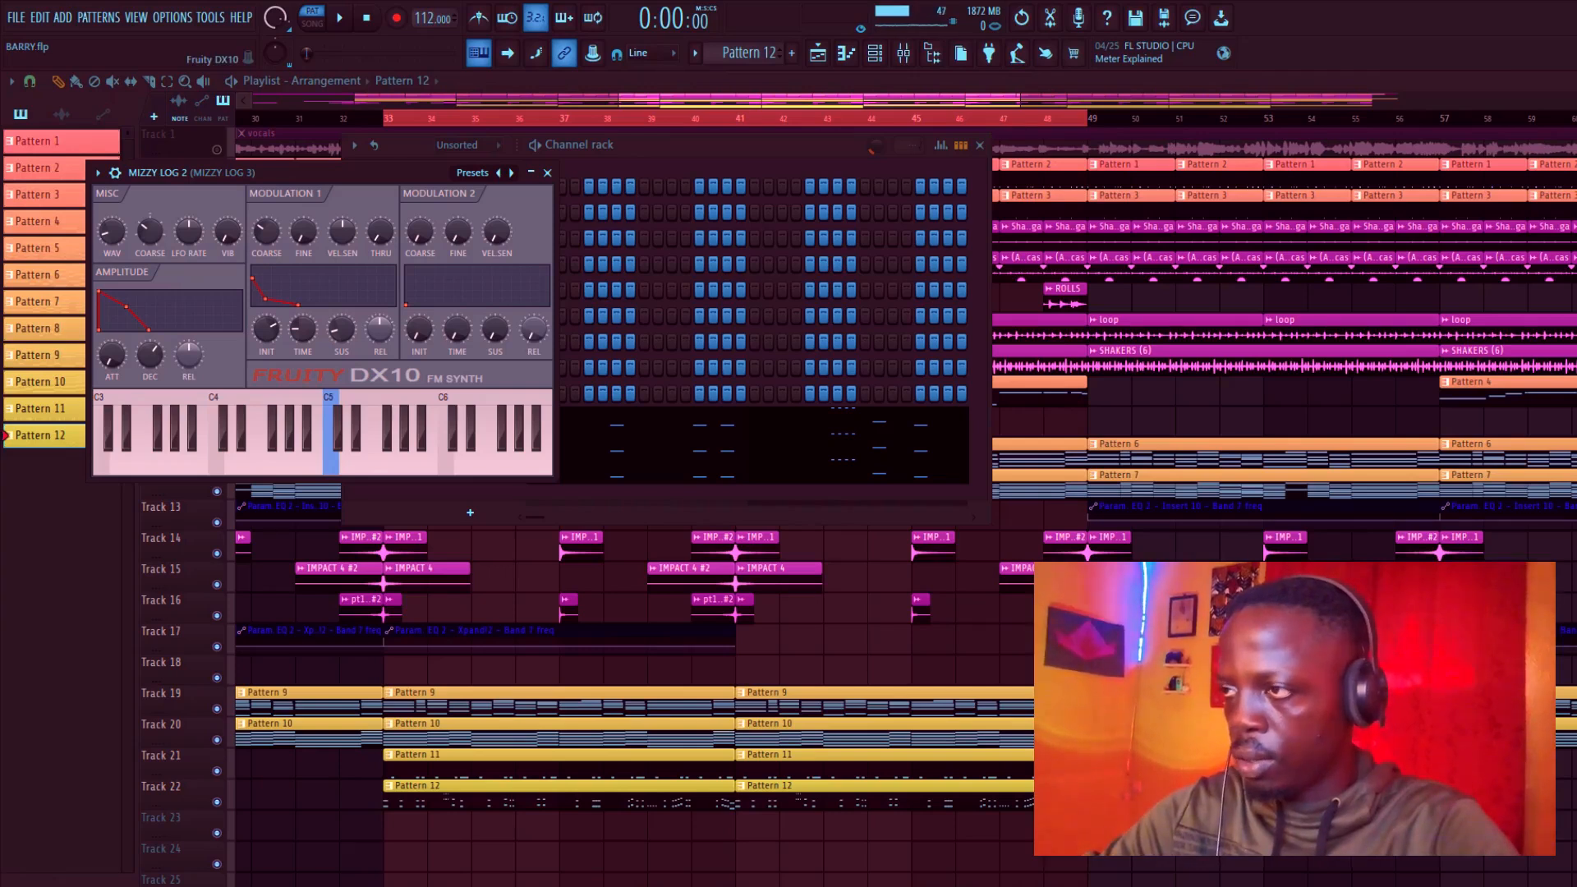
Step: Inspect Pattern 12's log drum layers: MIZZY LOG 2, the Log Drum synth with its Perc preset location, and the LOG fst (4) sample
left_click(547, 173)
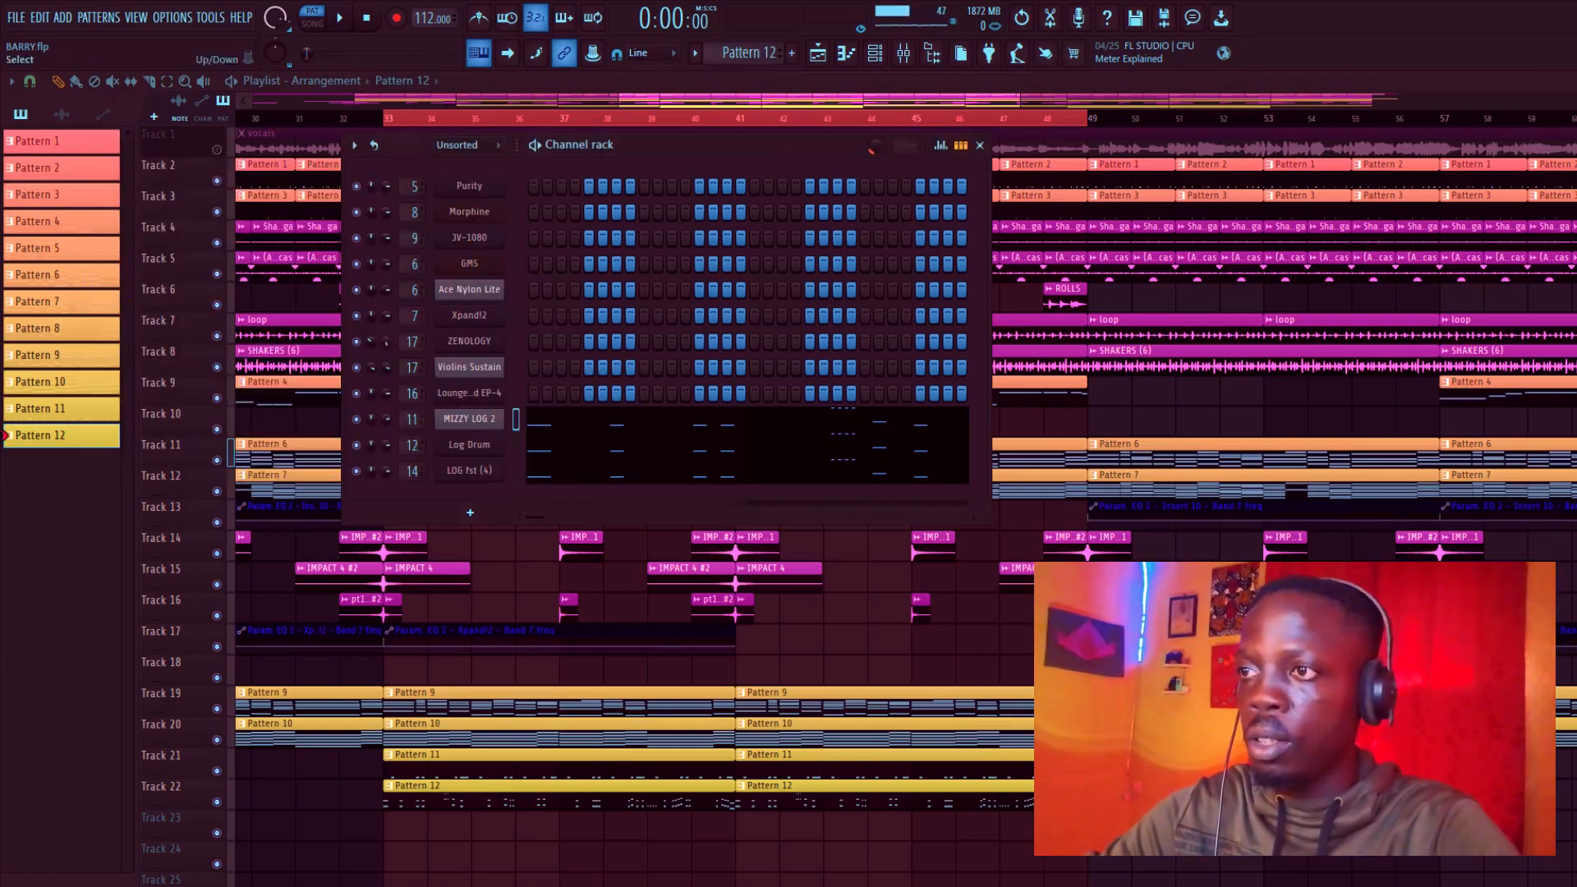
left_click(469, 445)
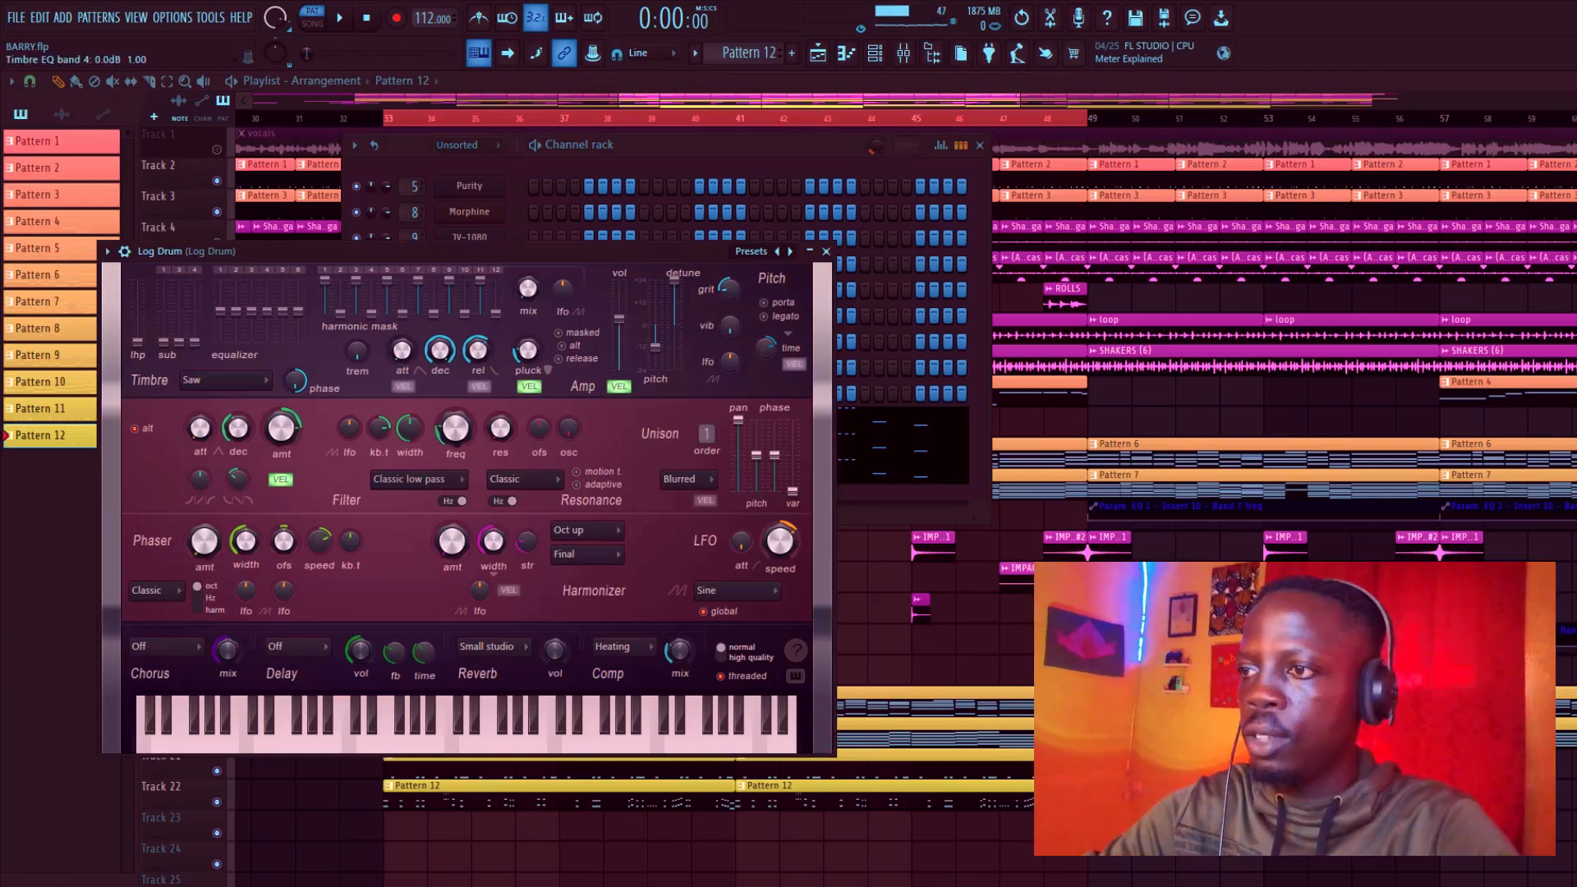
left_click(777, 251)
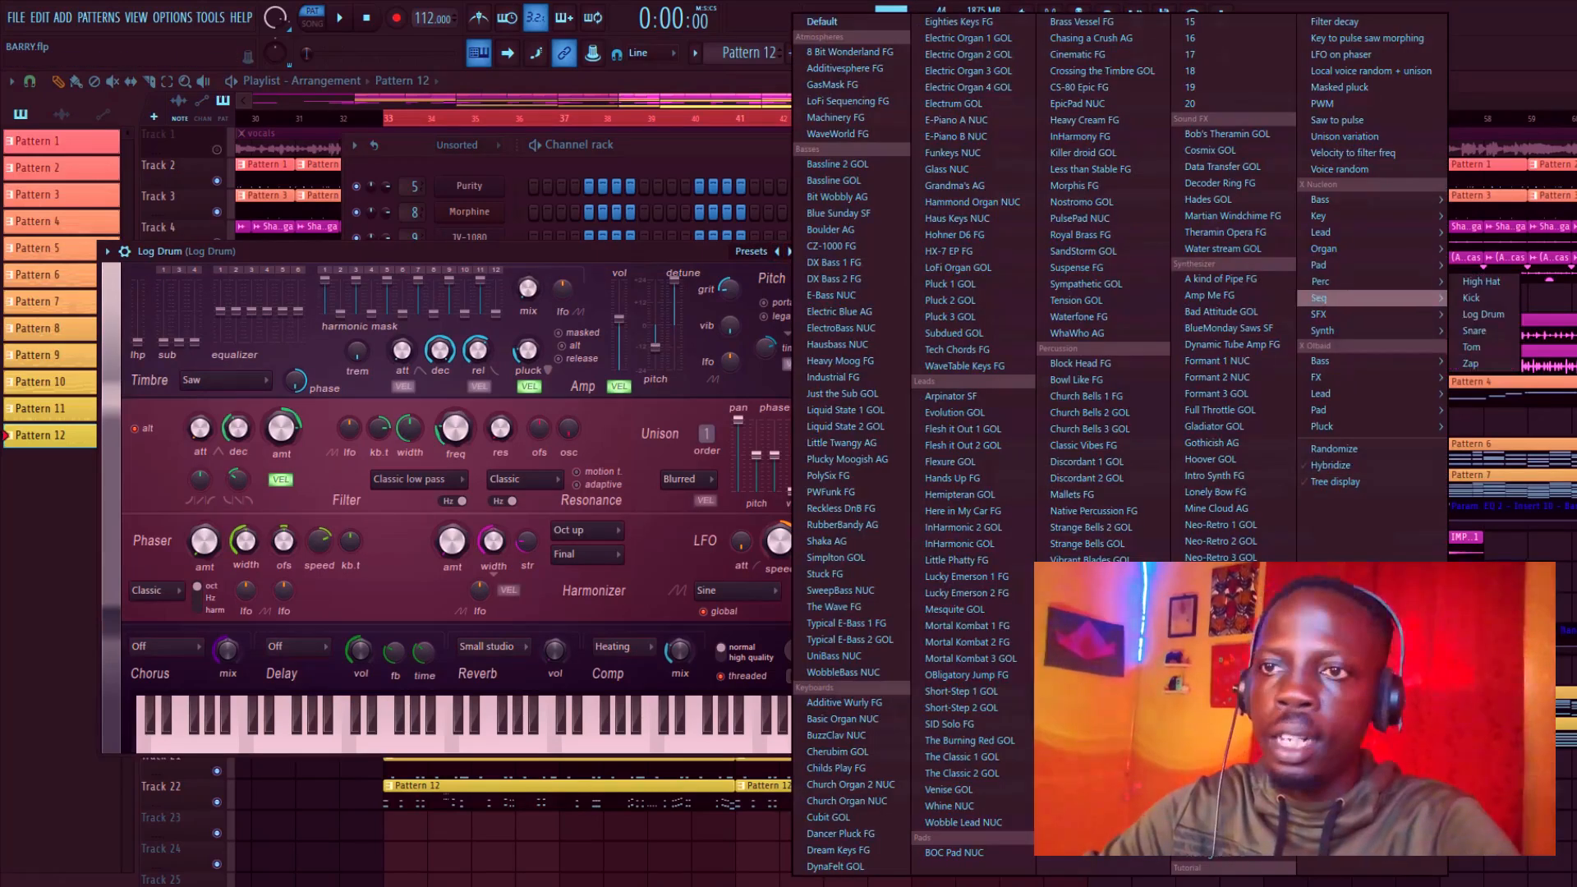
mouse_move(1319, 298)
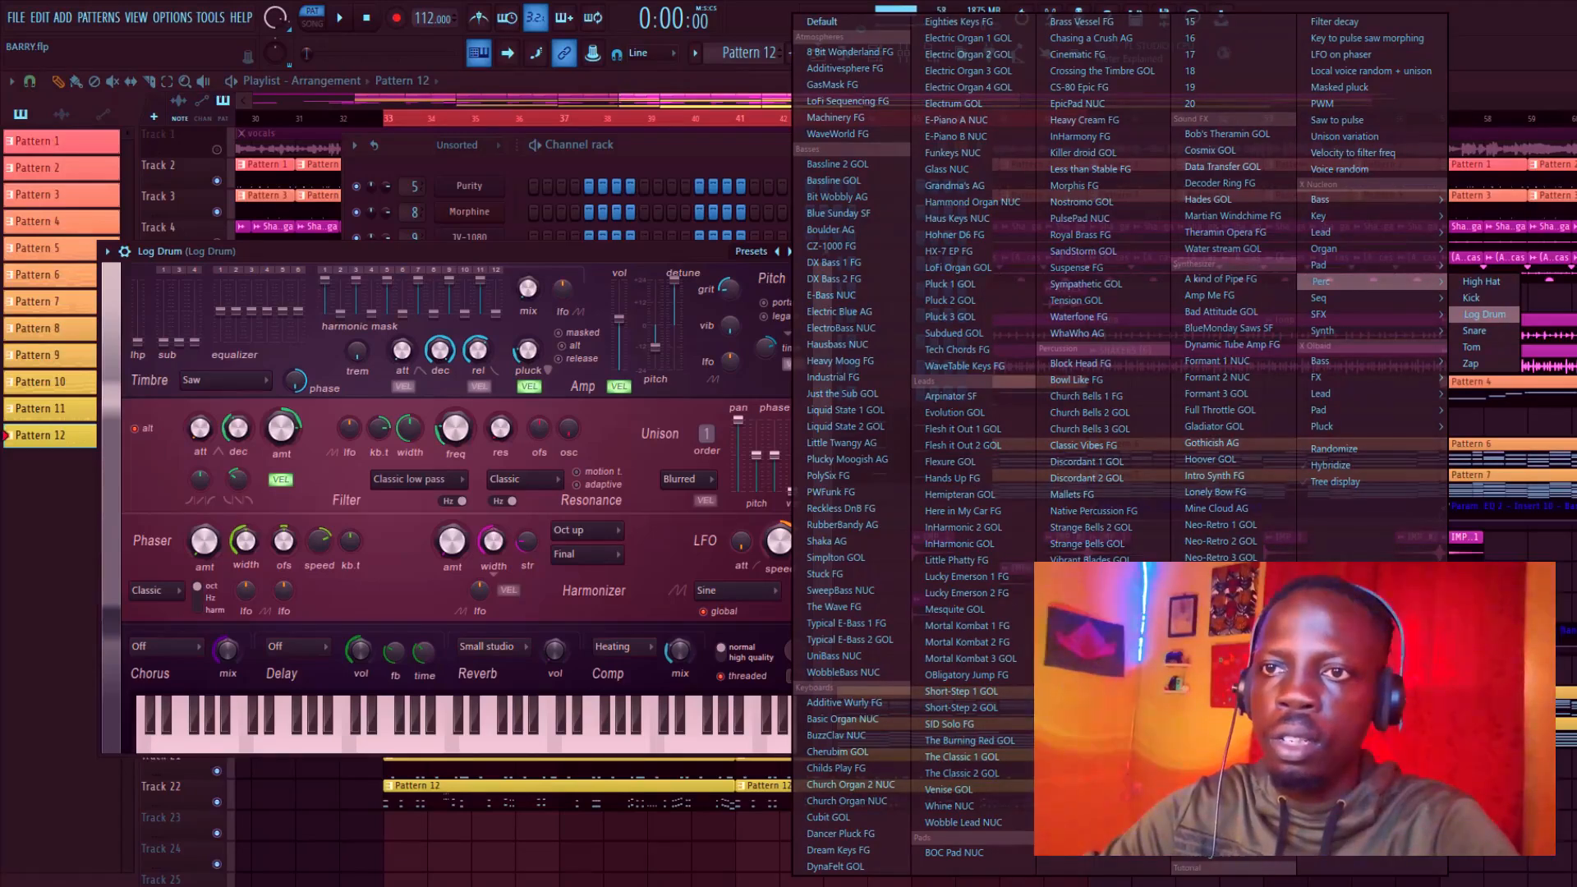
left_click(604, 149)
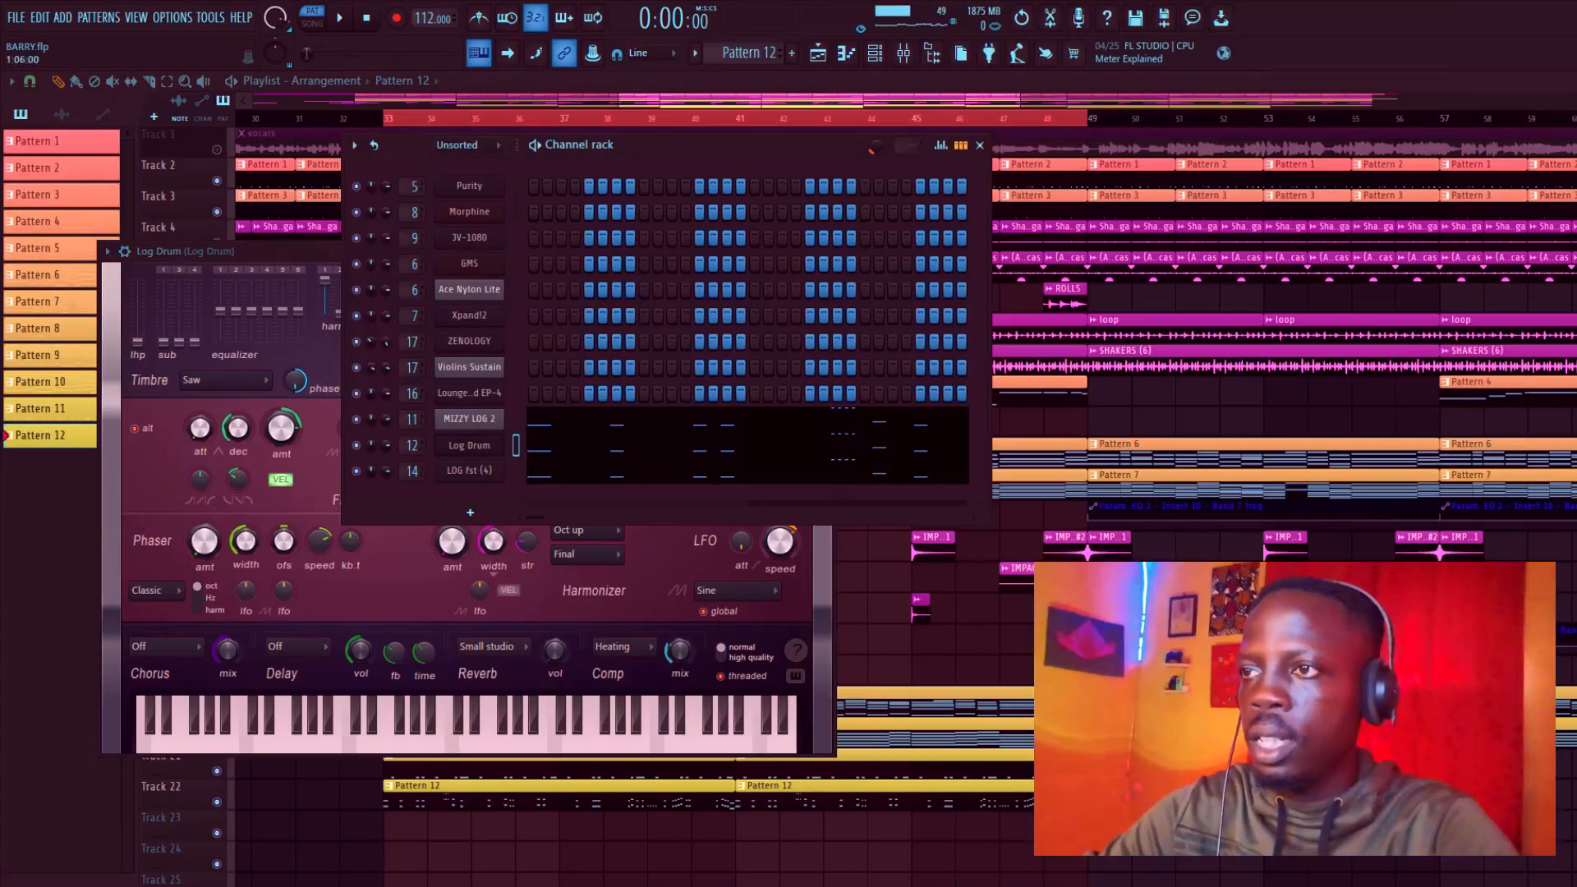
left_click(469, 470)
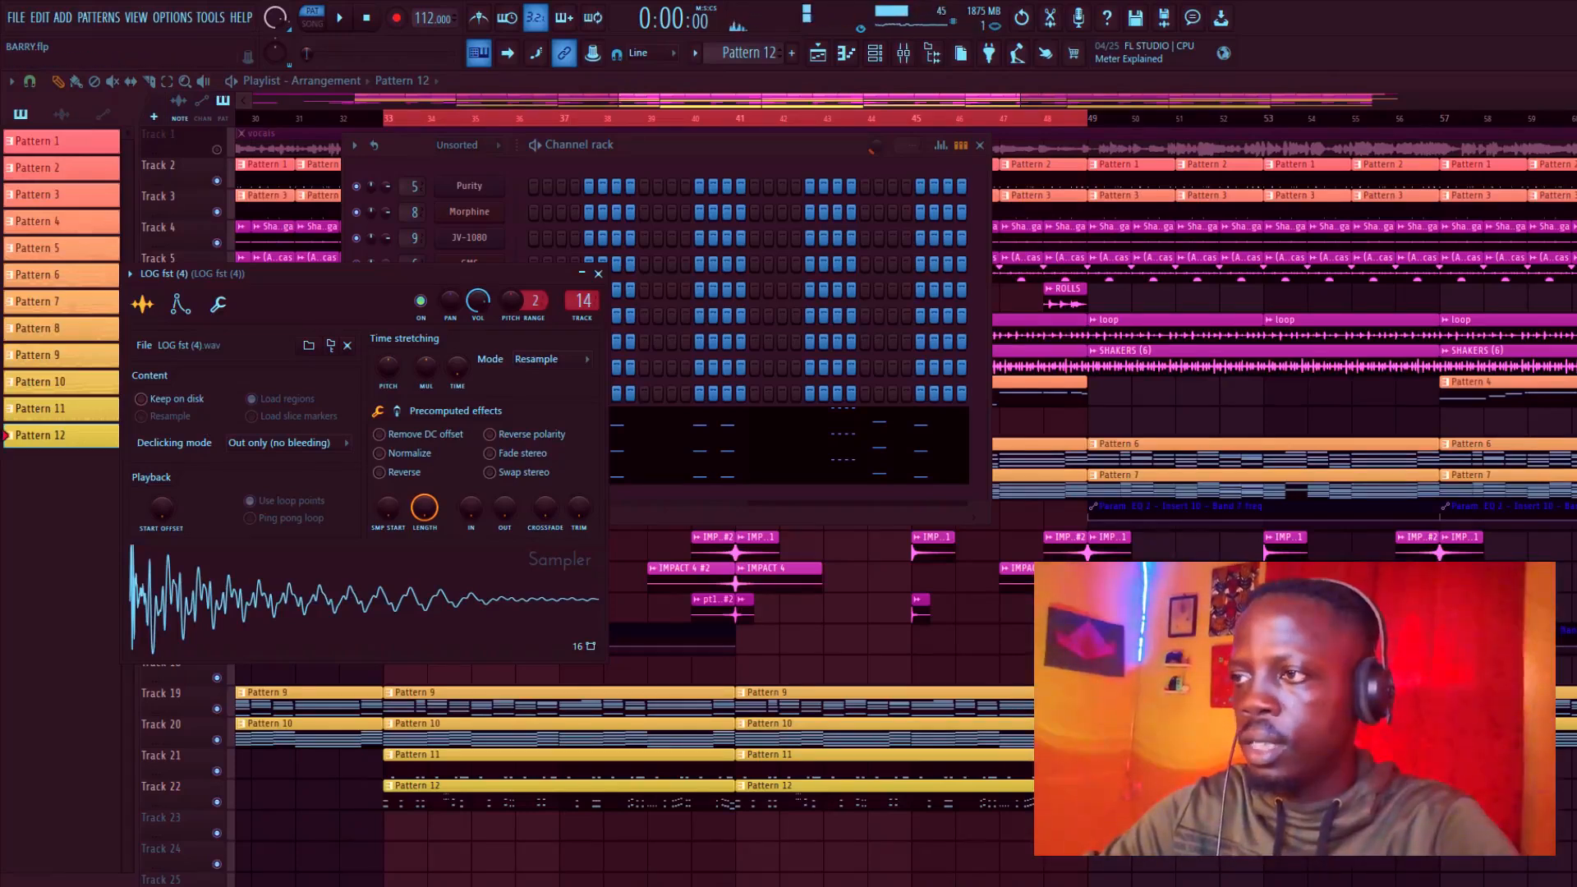
left_click(598, 274)
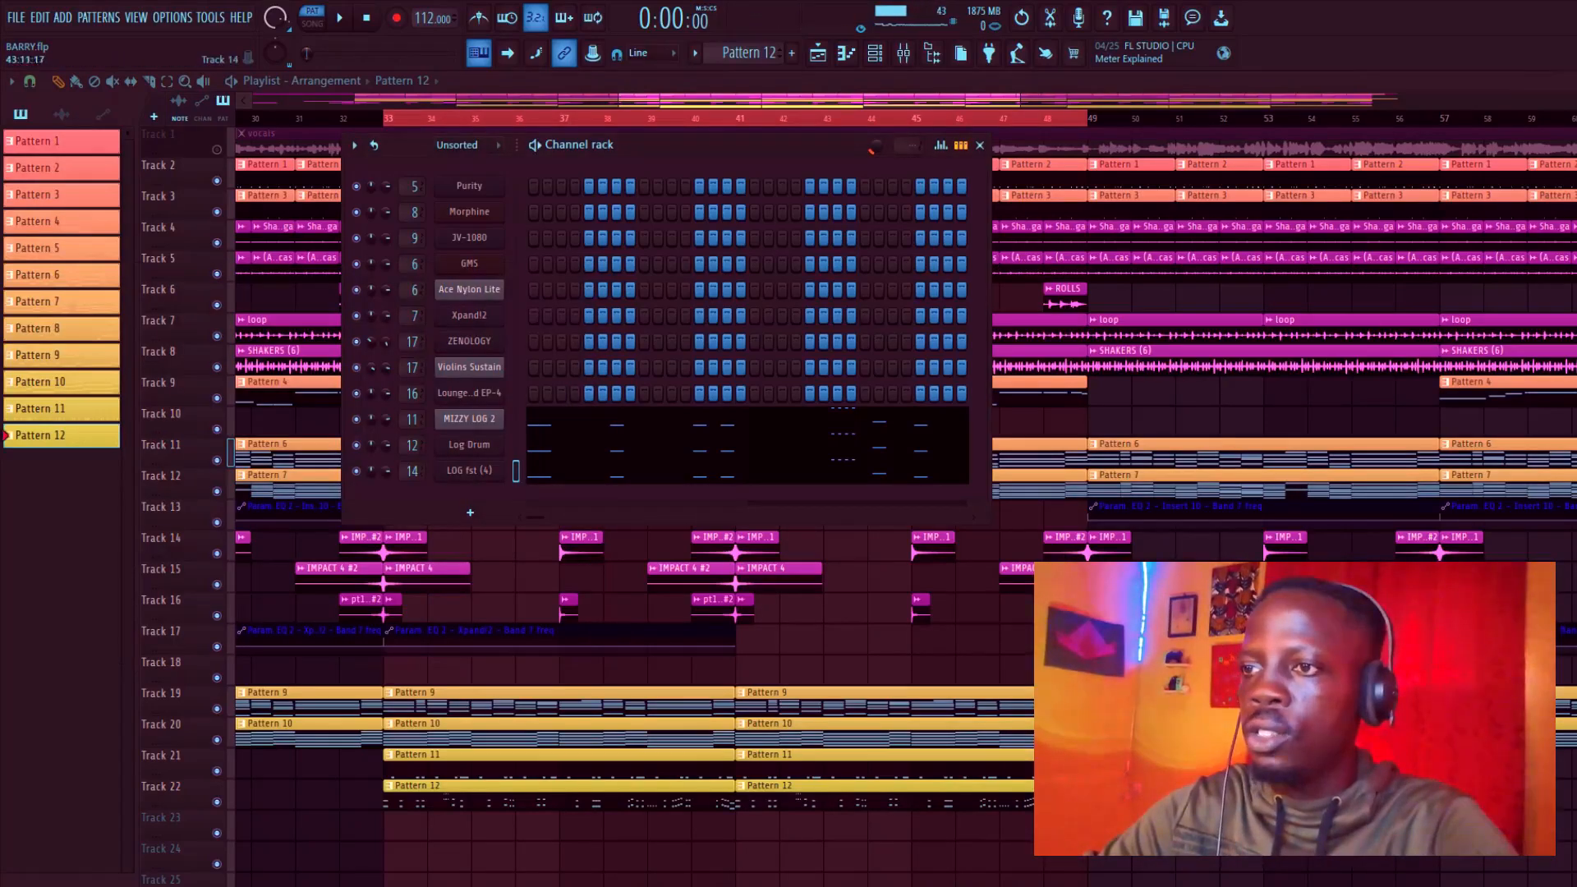
Step: Select Insert 13, fed by the log drum routing, in the mixer and inspect its Fruity Compressor and Transient Processor settings
left_click(902, 52)
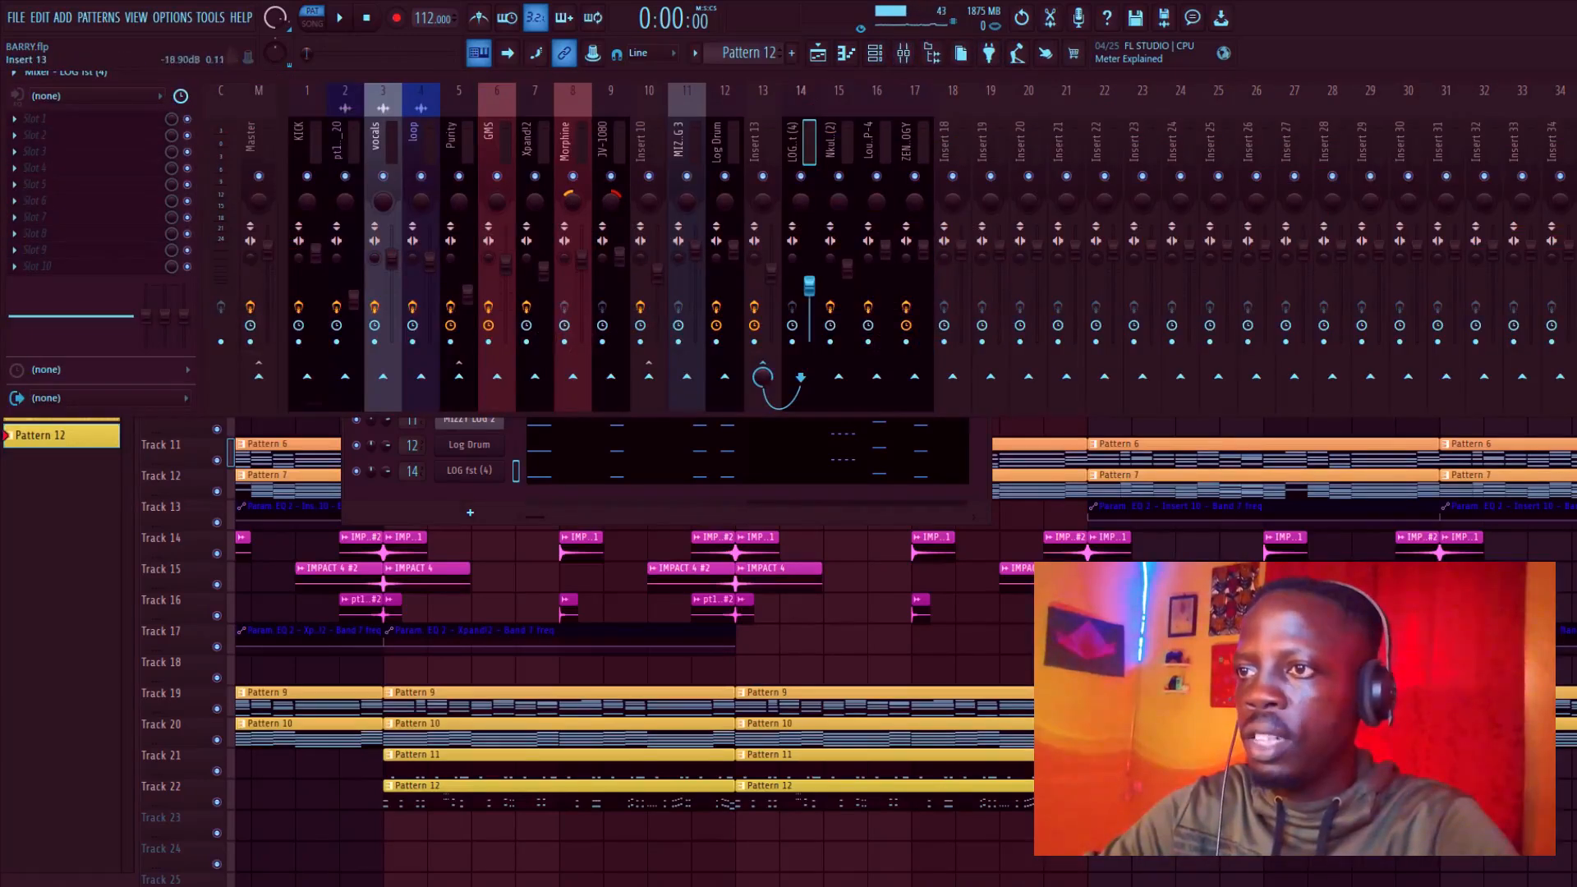
left_click(762, 376)
left_click(59, 120)
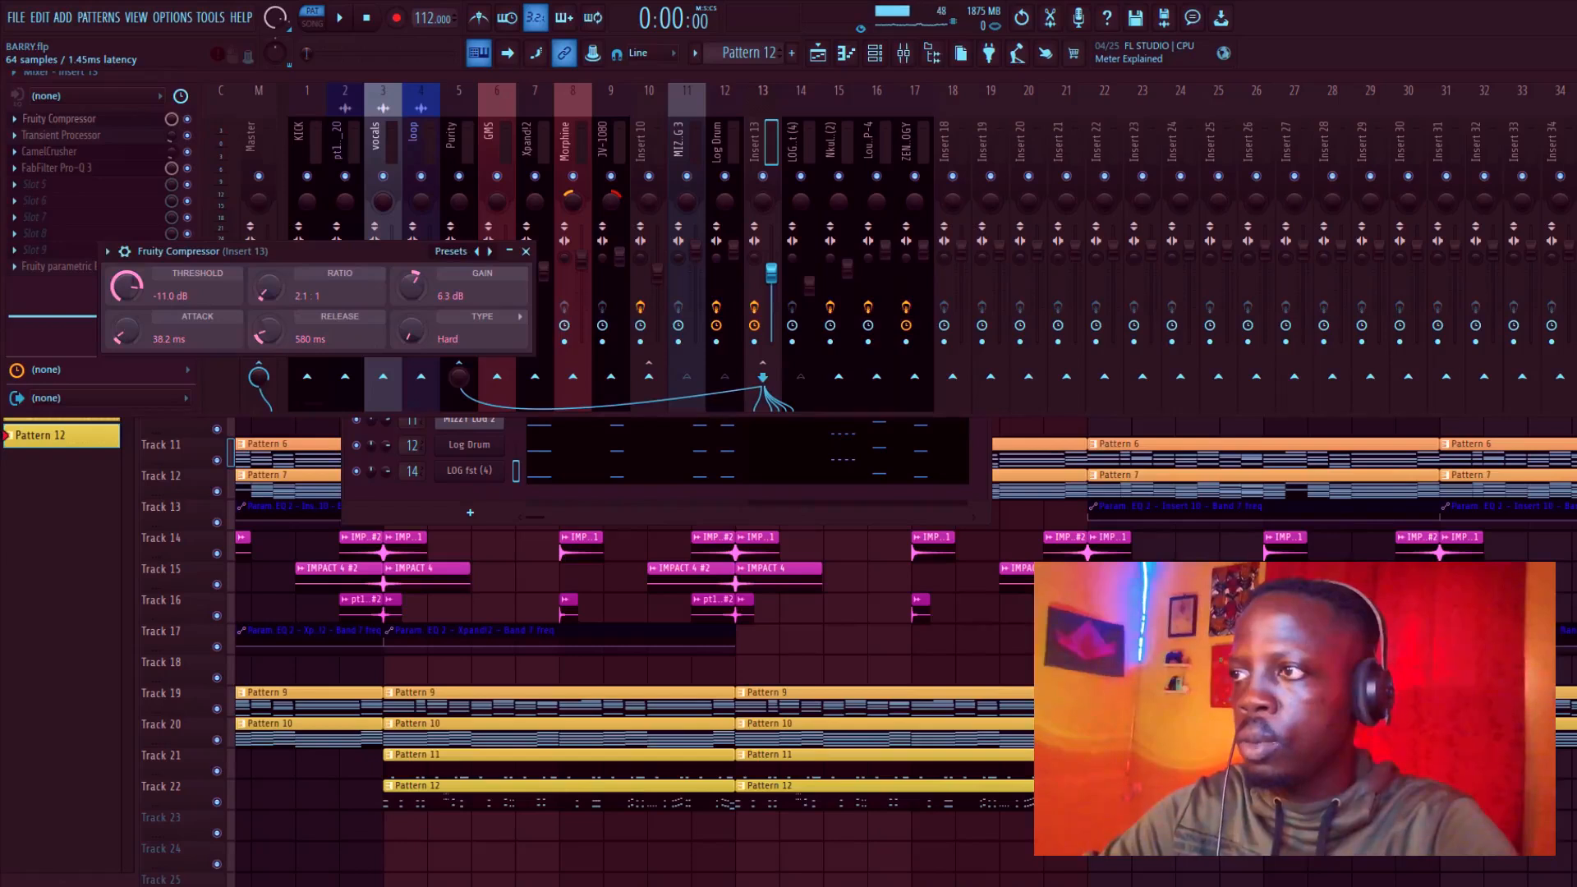
left_click(59, 119)
left_click(61, 136)
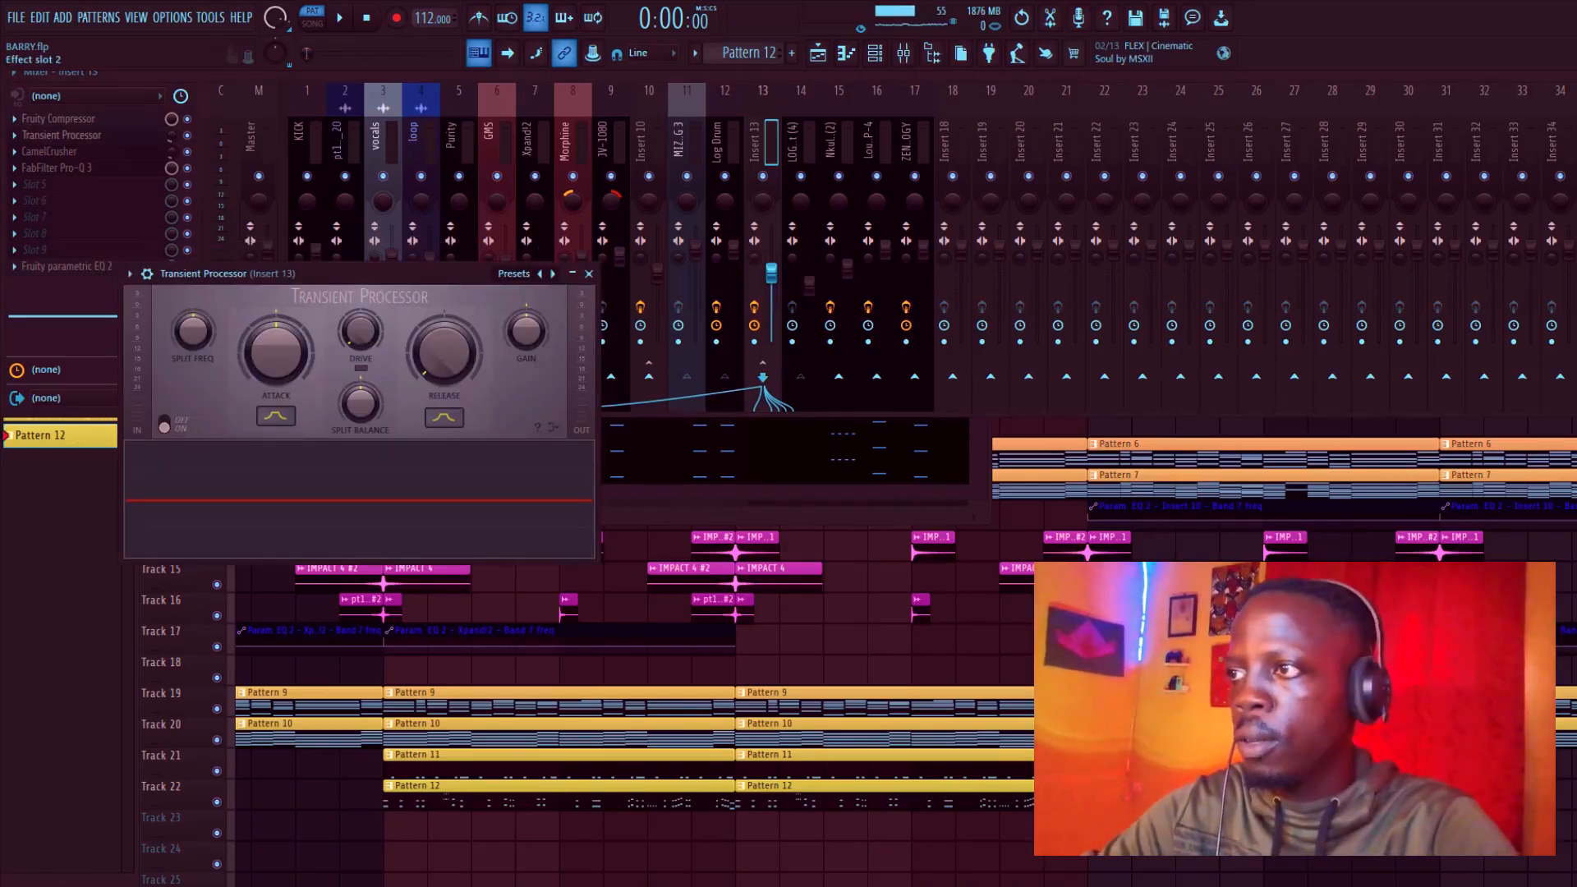
left_click(61, 136)
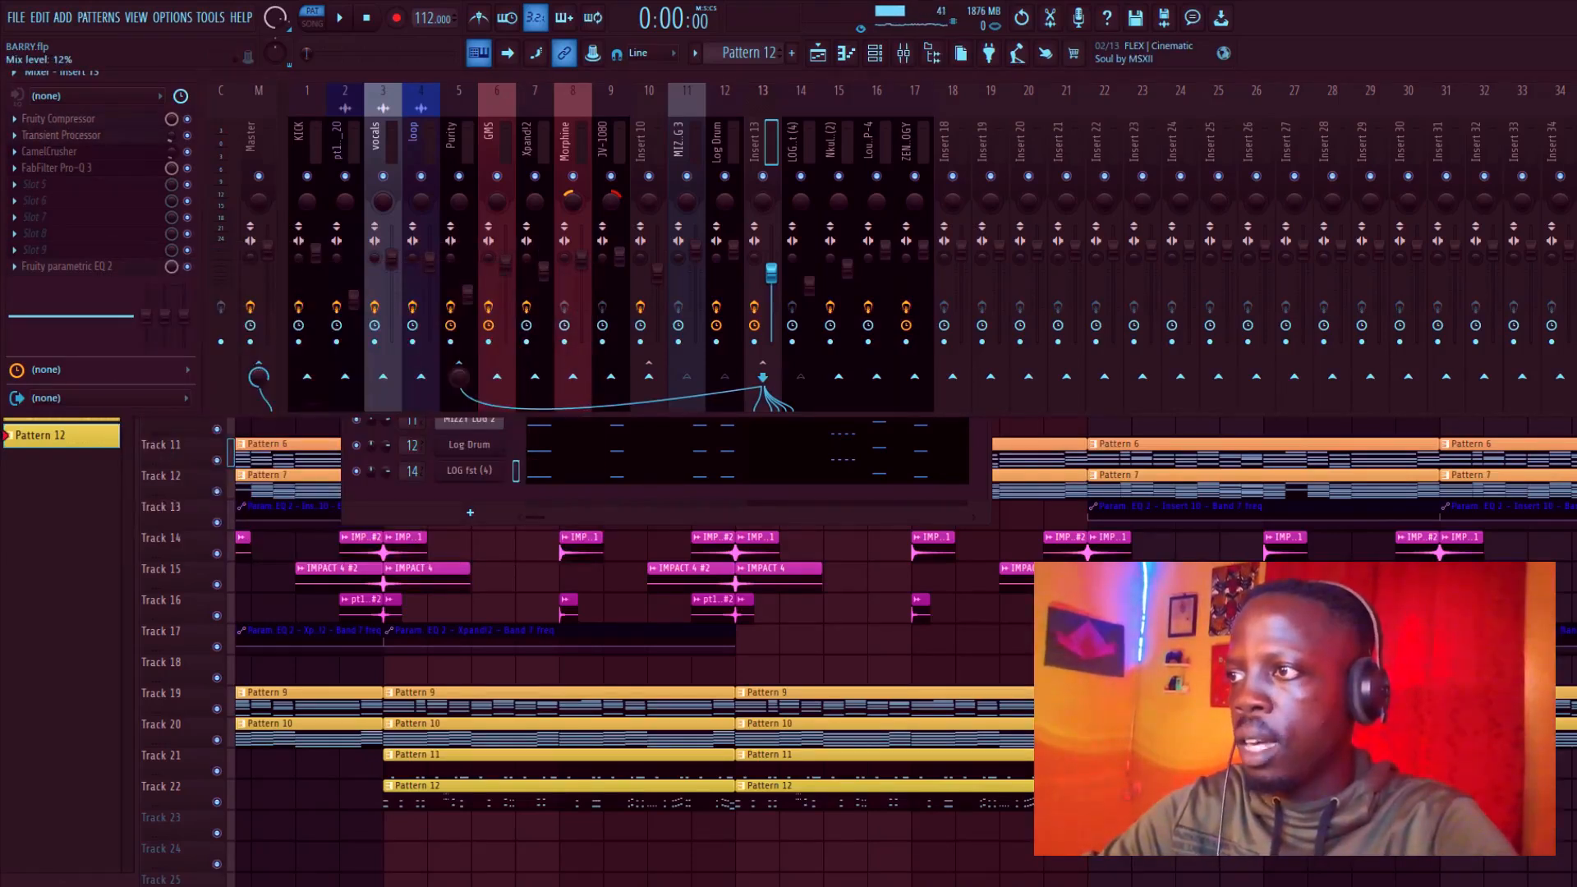
Step: Inspect Insert 13's CamelCrusher, slot 4 Saturn 2 and Fruity parametric EQ 2, then return to the playlist
left_click(62, 152)
left_click(62, 152)
left_click(62, 167)
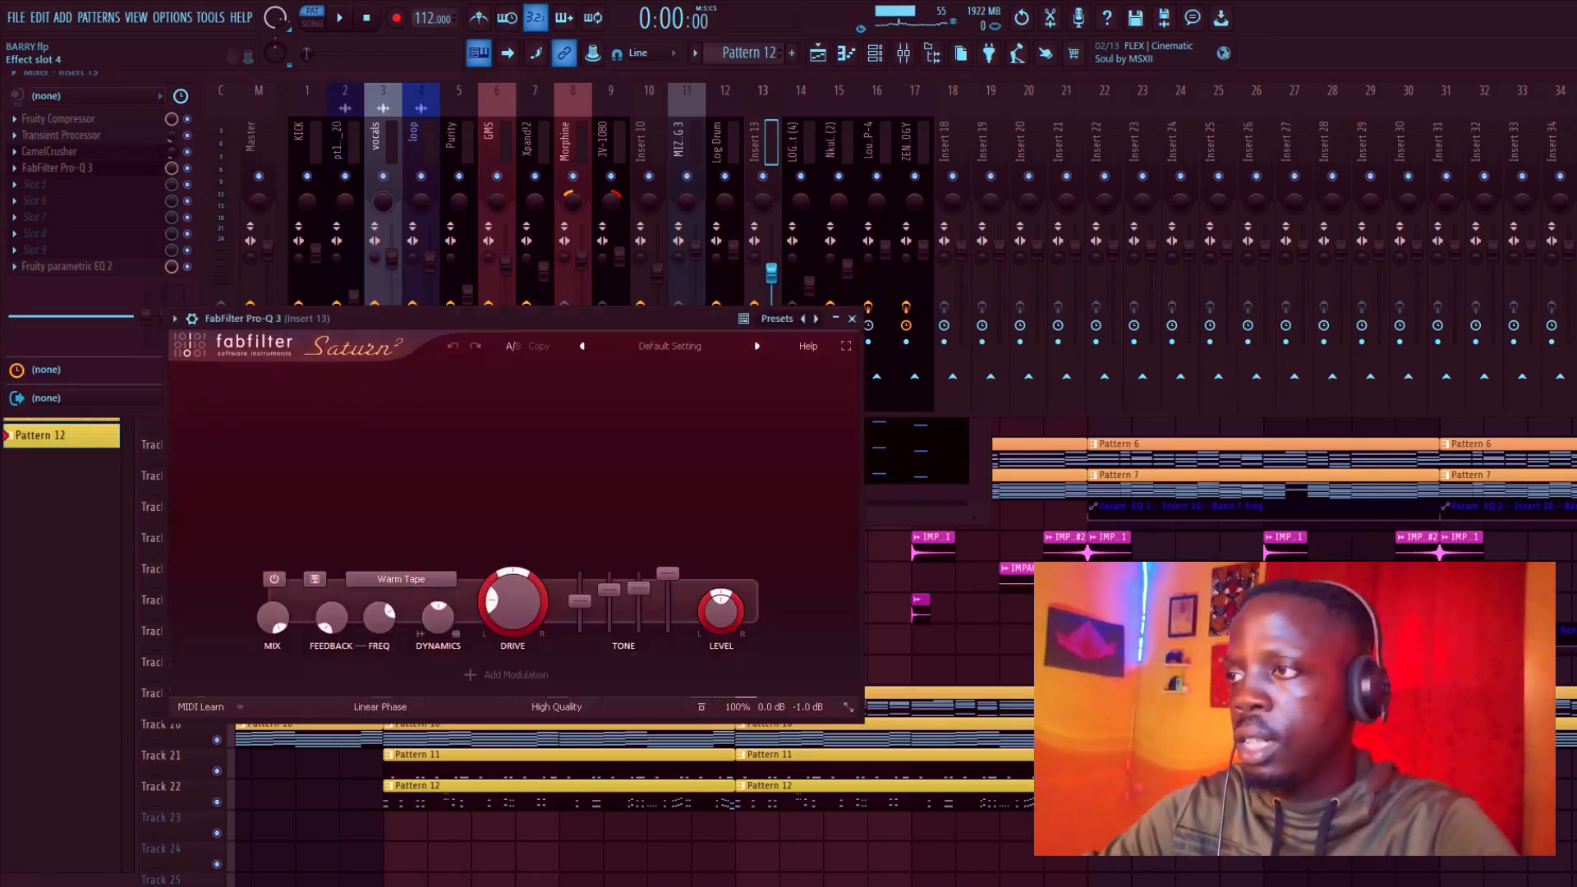
left_click(61, 167)
left_click(62, 266)
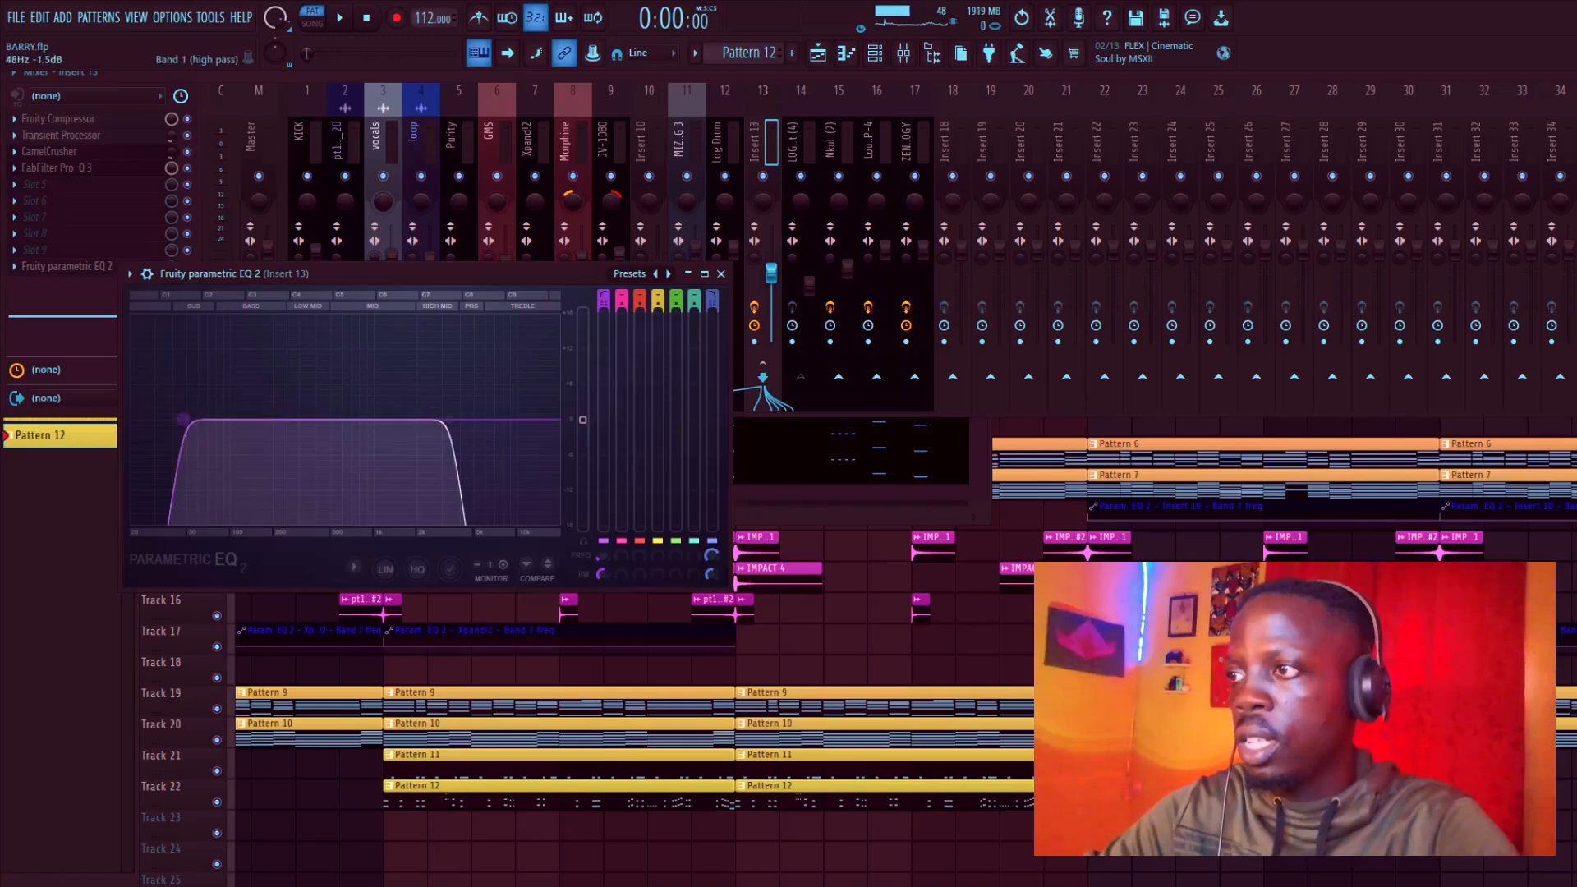
left_click(720, 274)
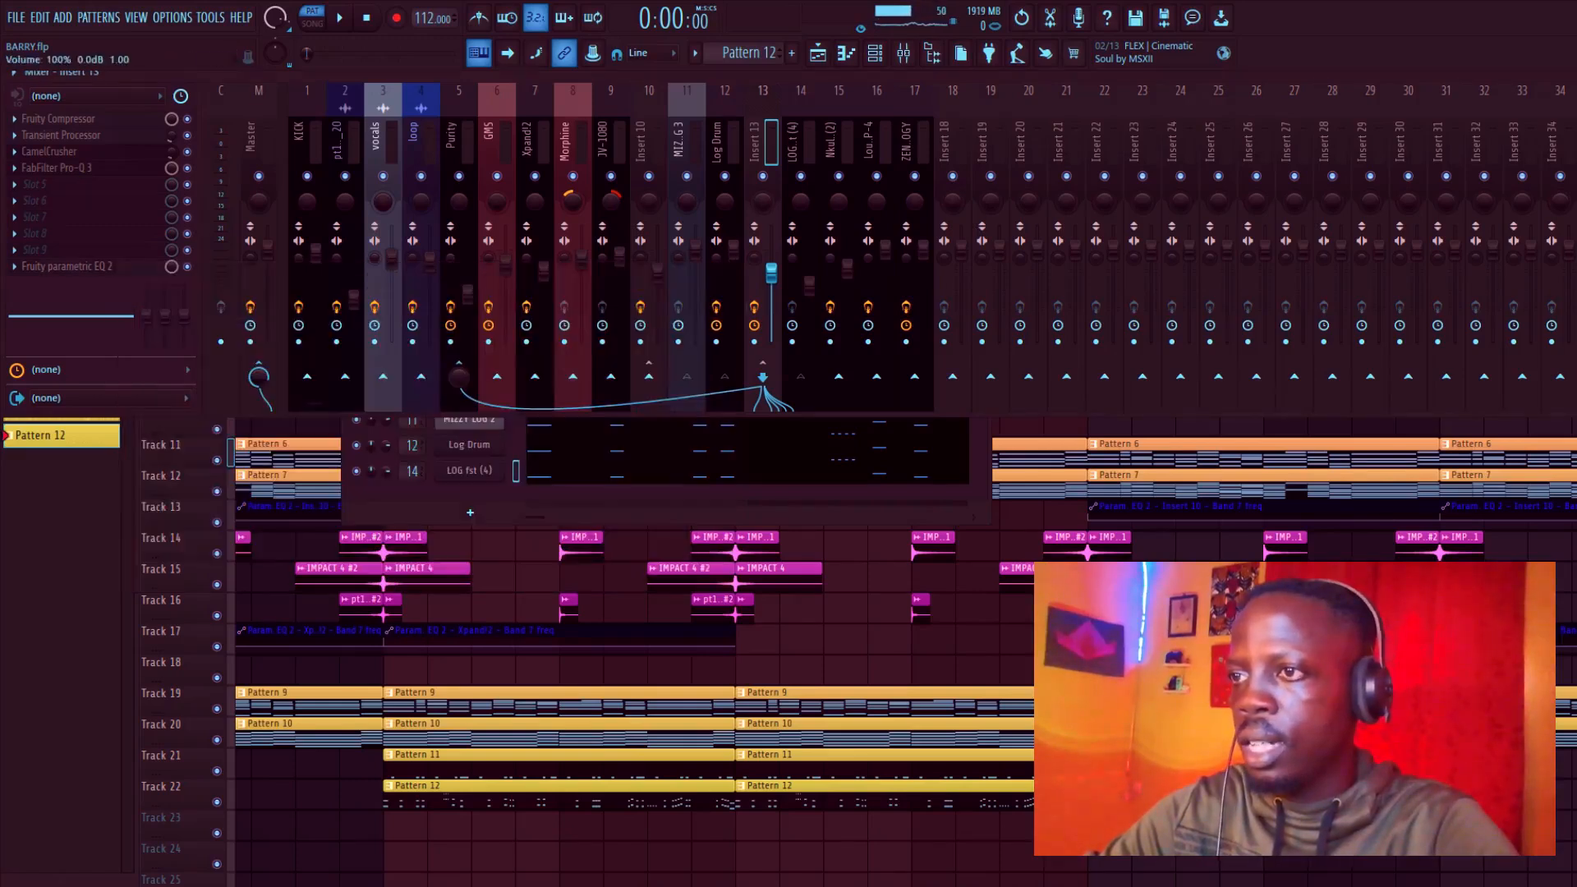
key("F9")
Step: Play Pattern 4 on Track 9 together with Pattern 12 on Track 22 from bar 41, with all other tracks muted
scroll(821, 493, "down", 5)
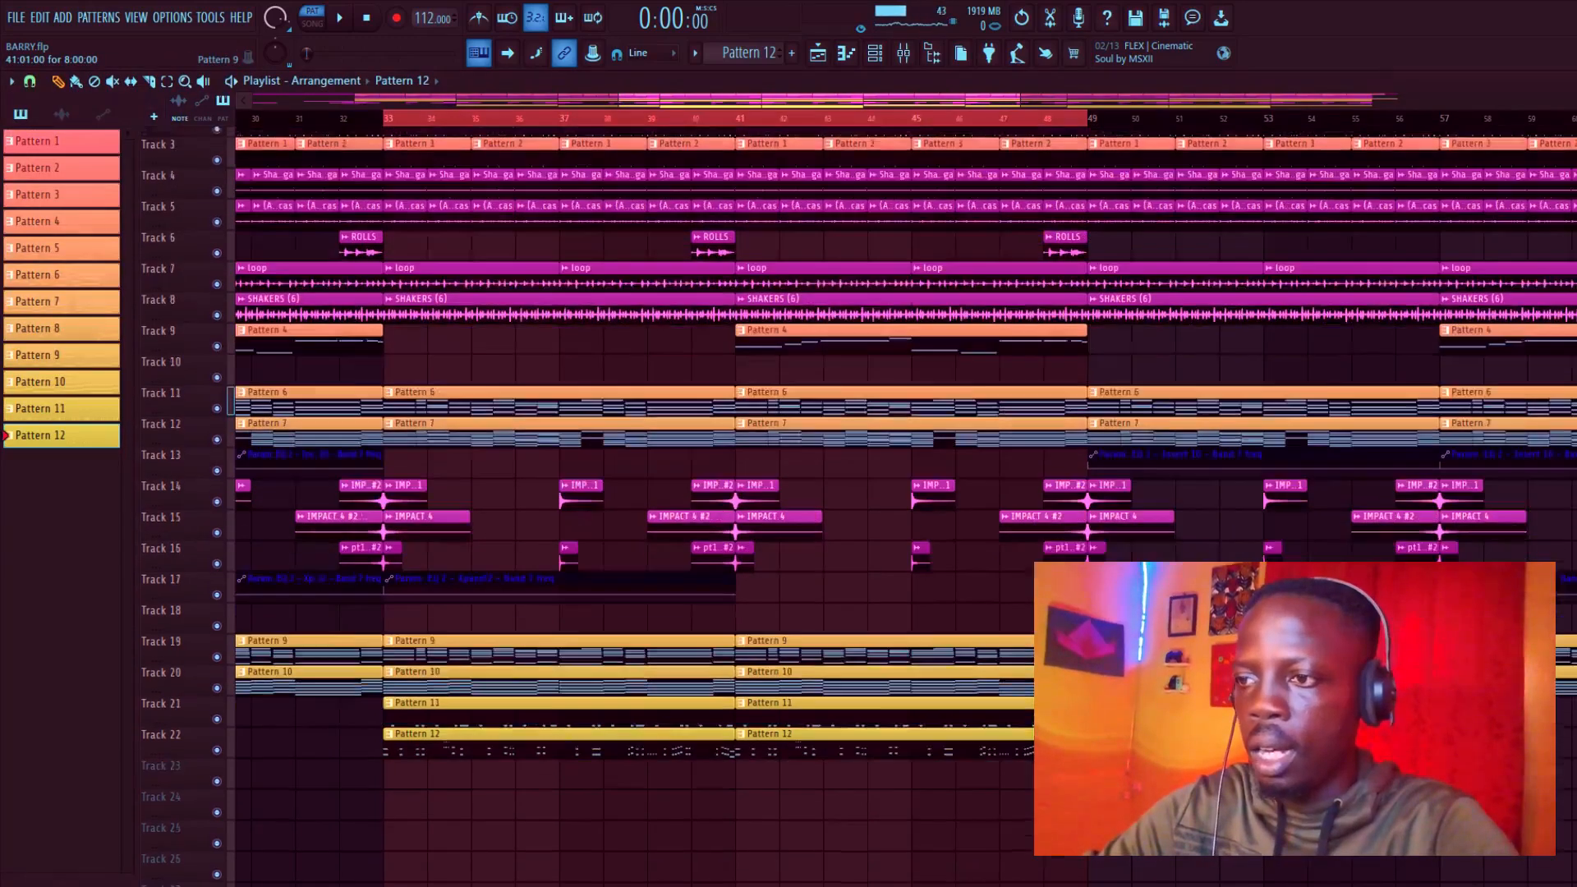
scroll(821, 493, "up", 5)
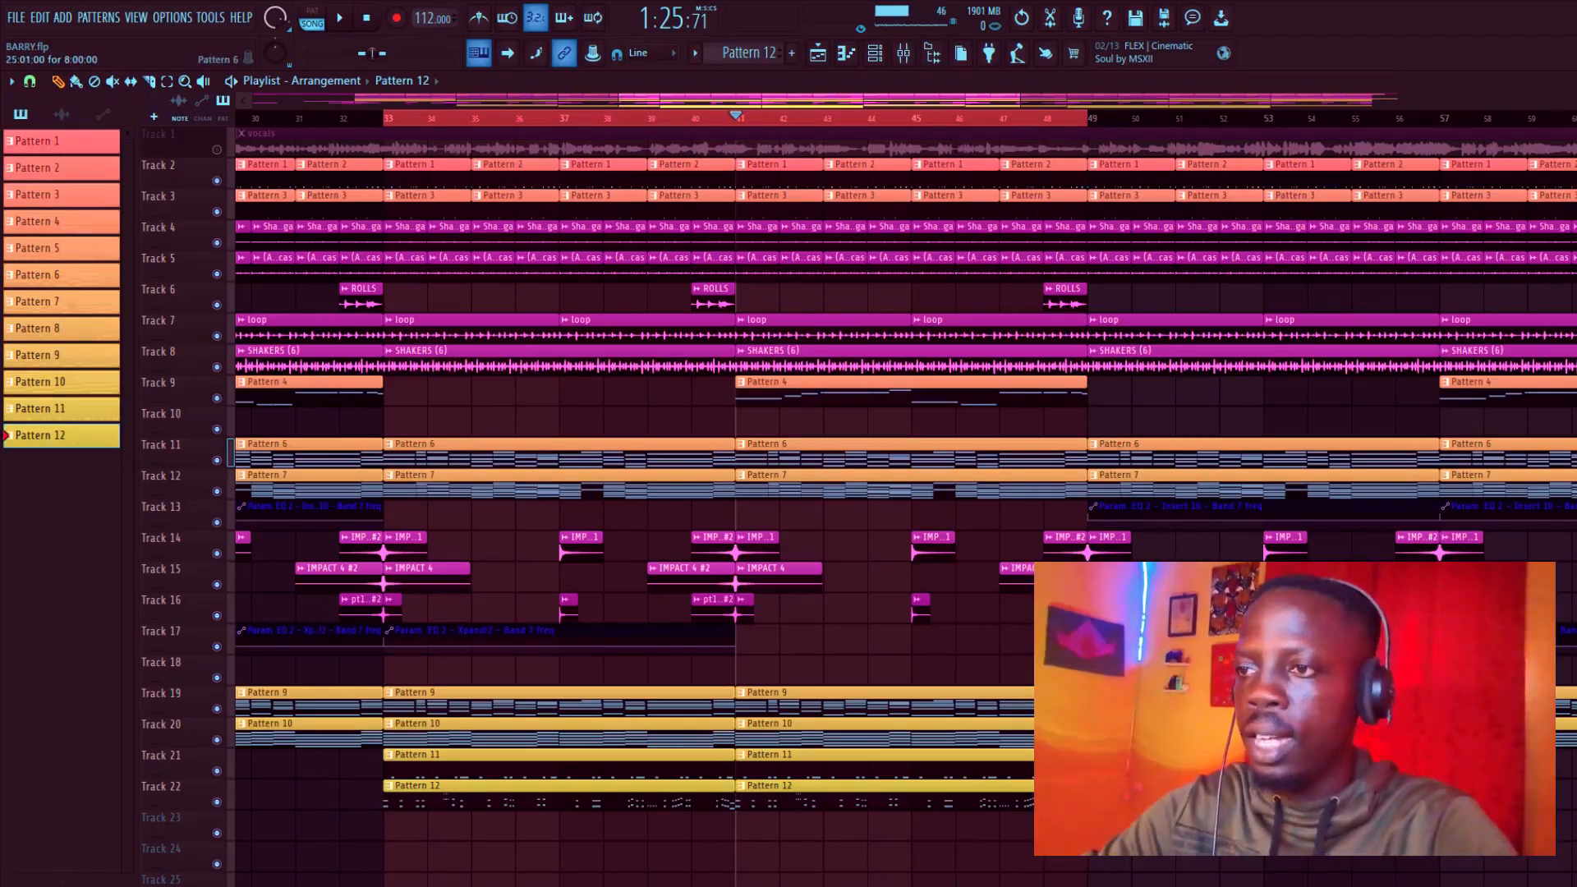
left_click(903, 52)
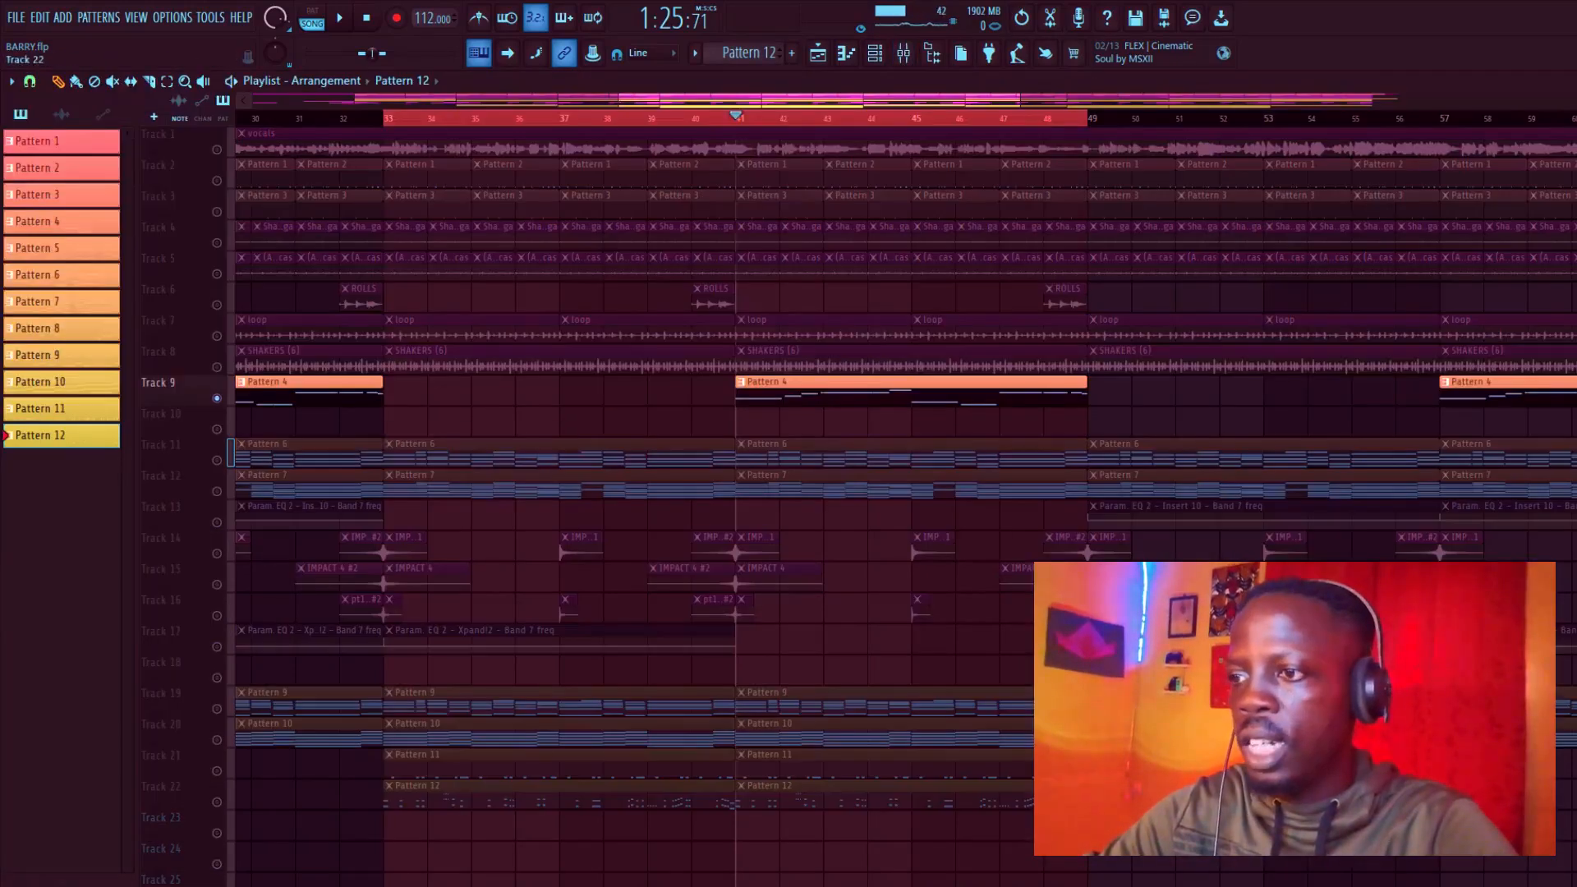
left_click(217, 801)
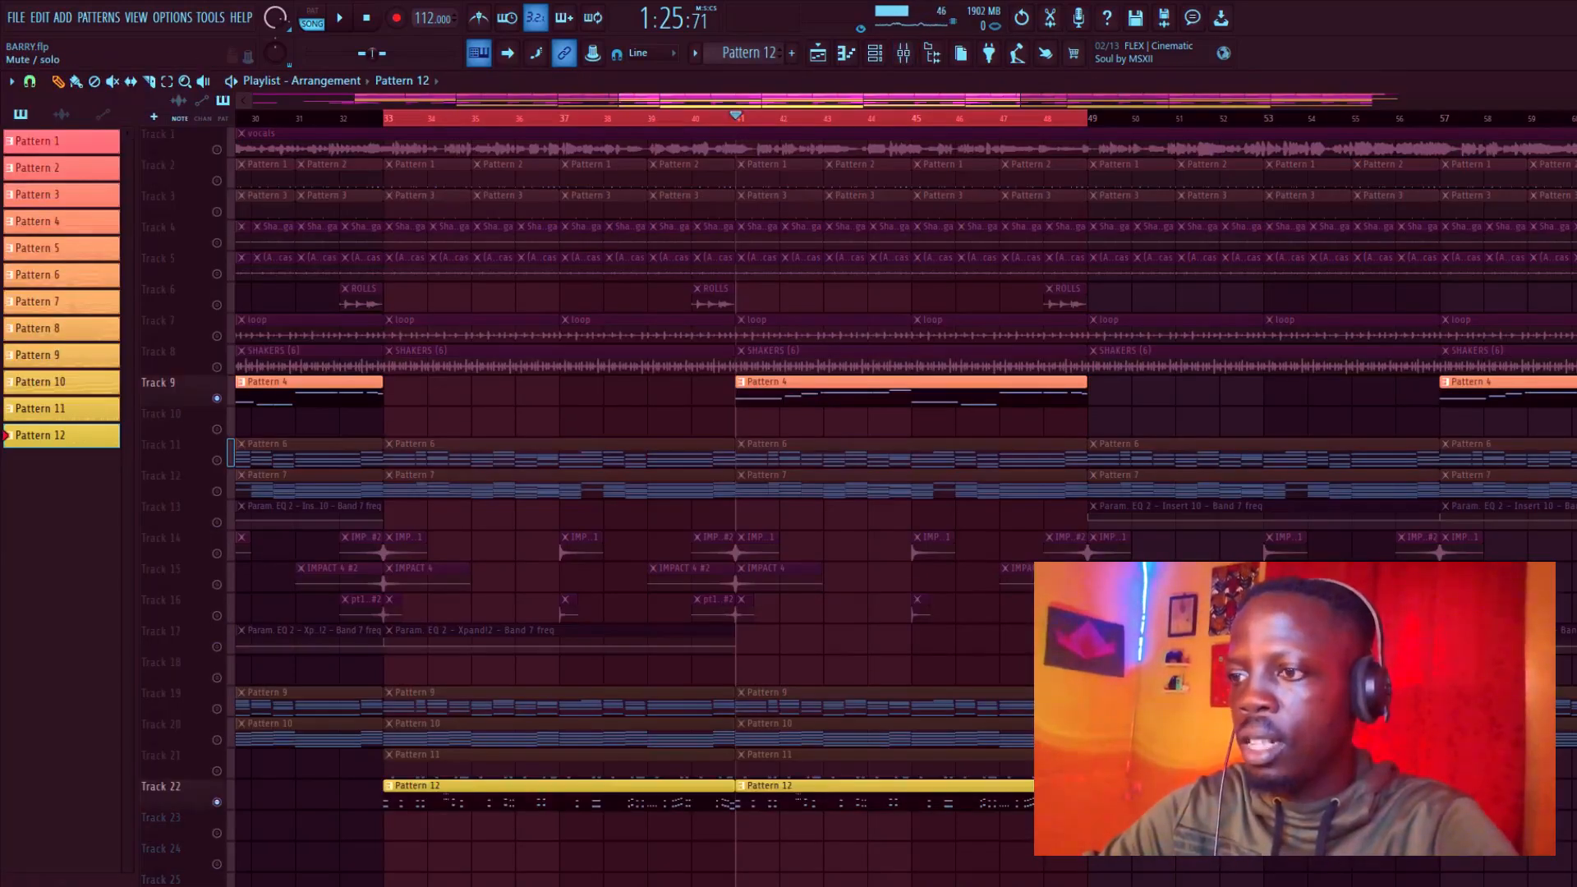
key("space")
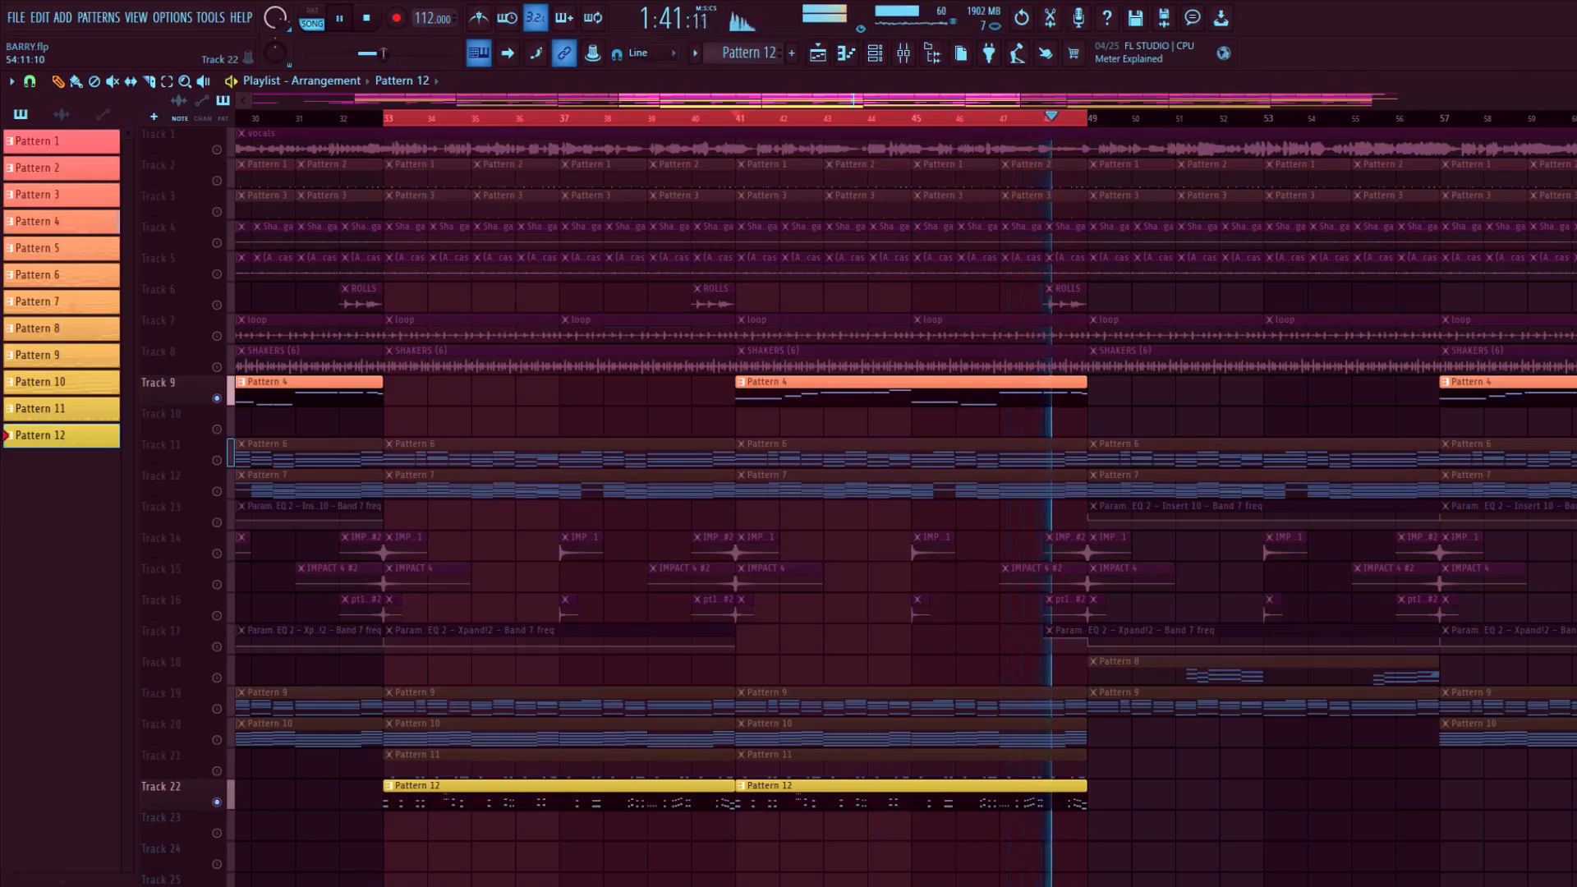
key("space")
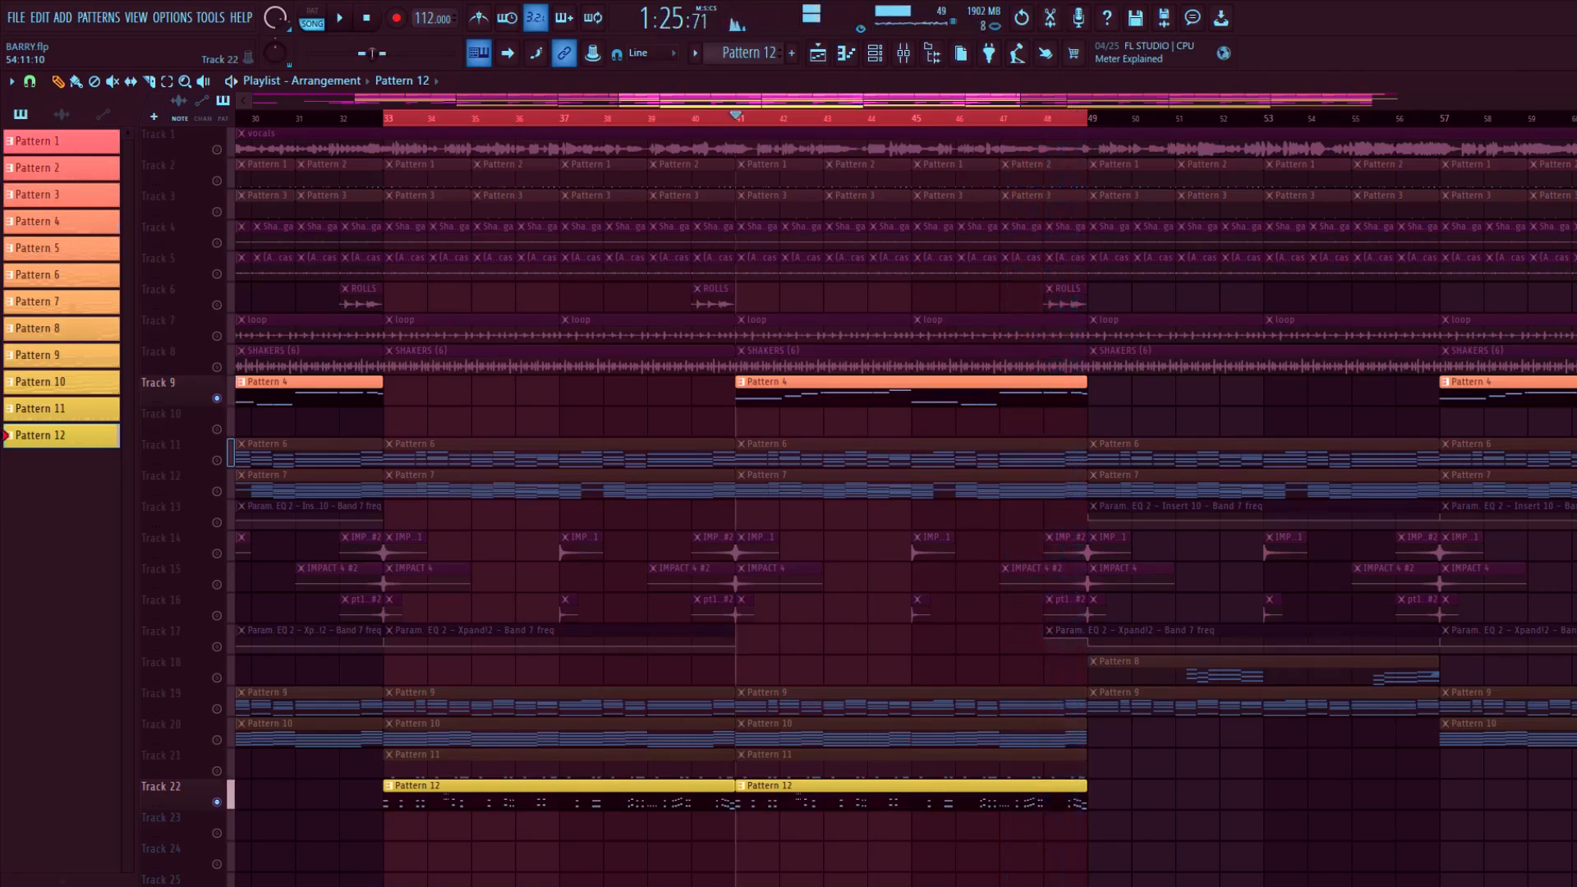
Step: Examine the Fruity Limiter on the Purity mixer track while the two parts play, then return to the playlist
key("F9")
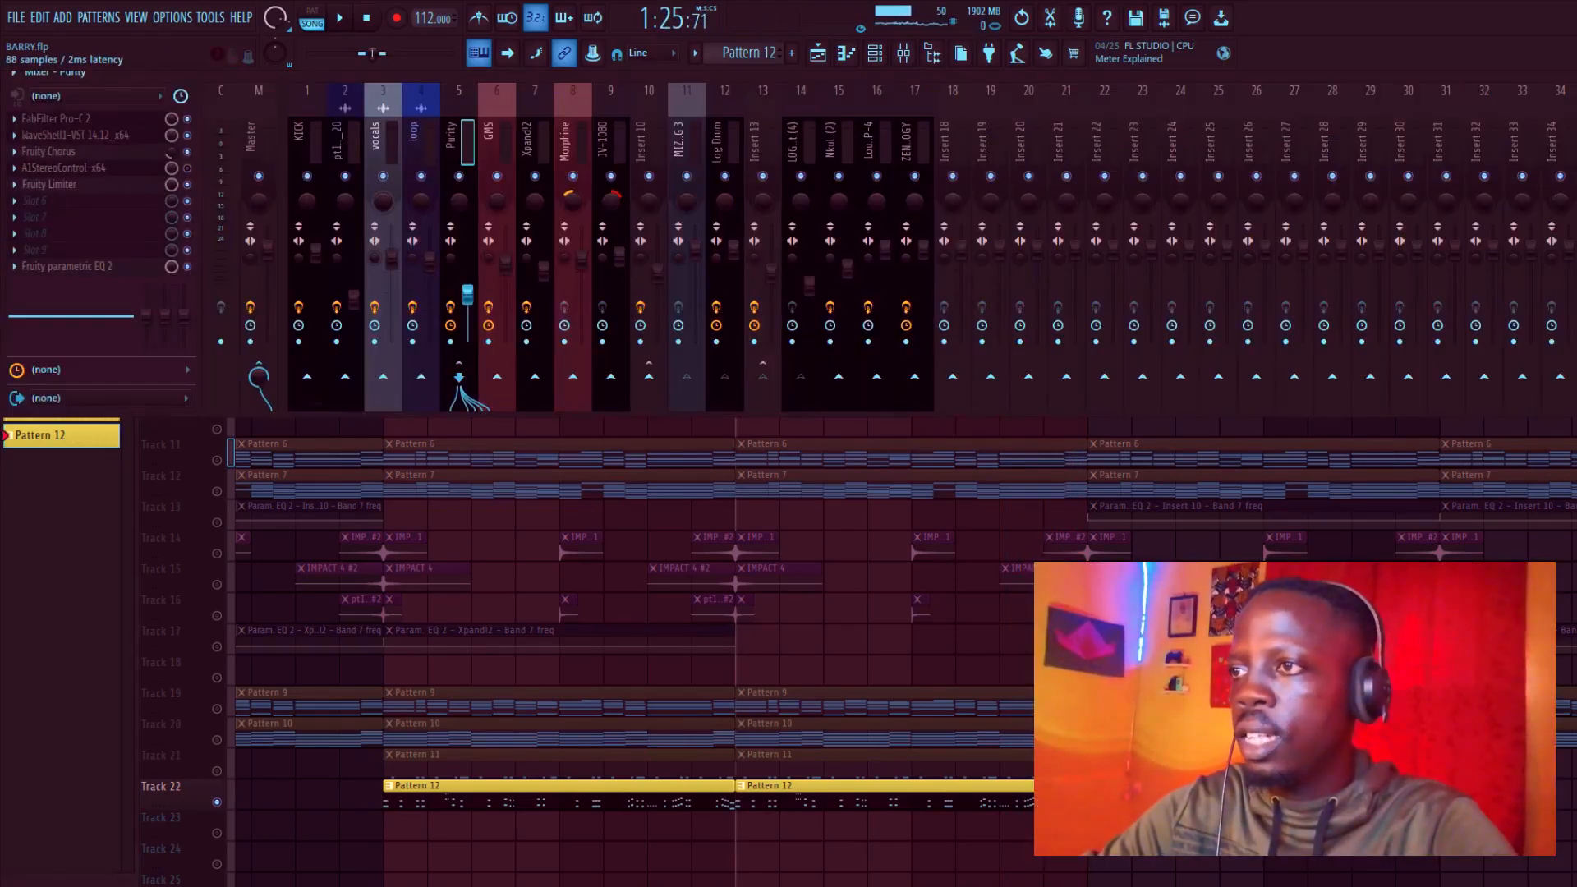
left_click(49, 185)
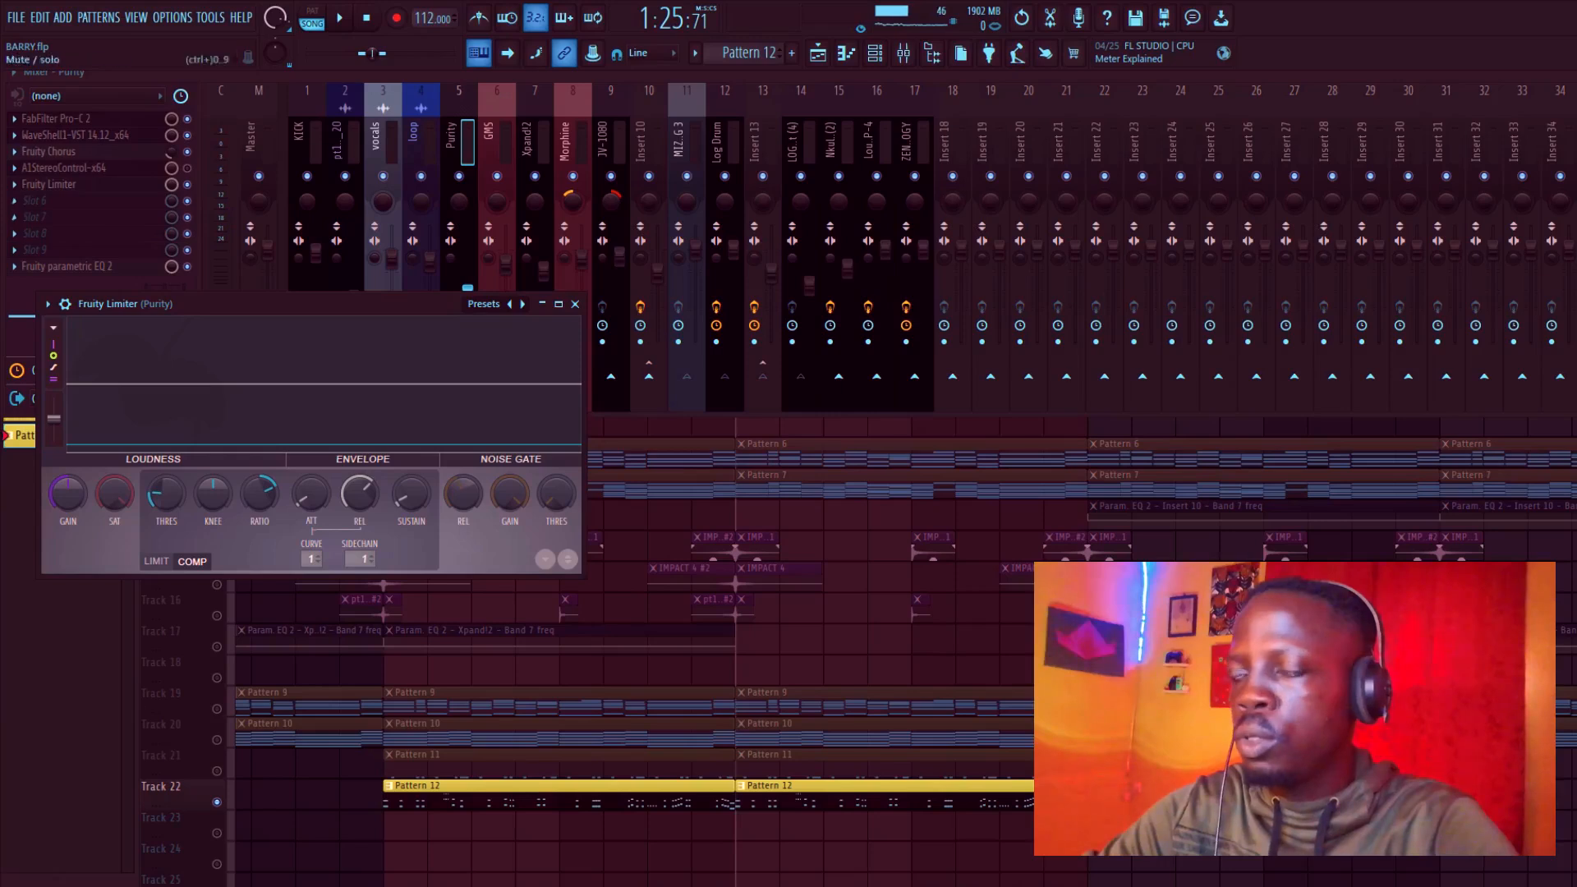
left_click_drag(247, 304, 404, 207)
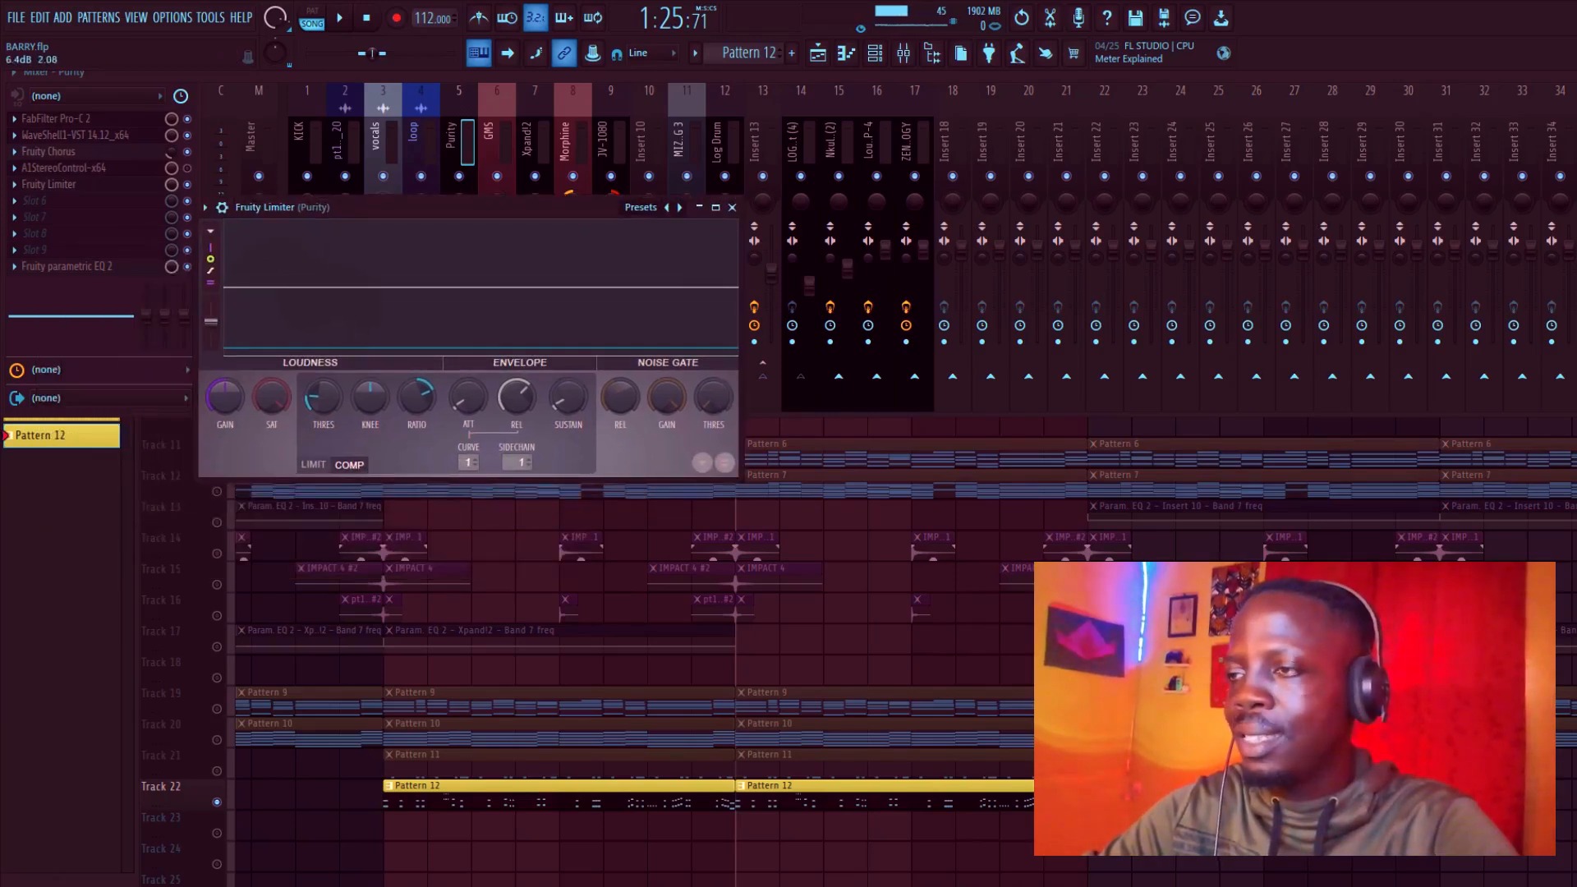
key("space")
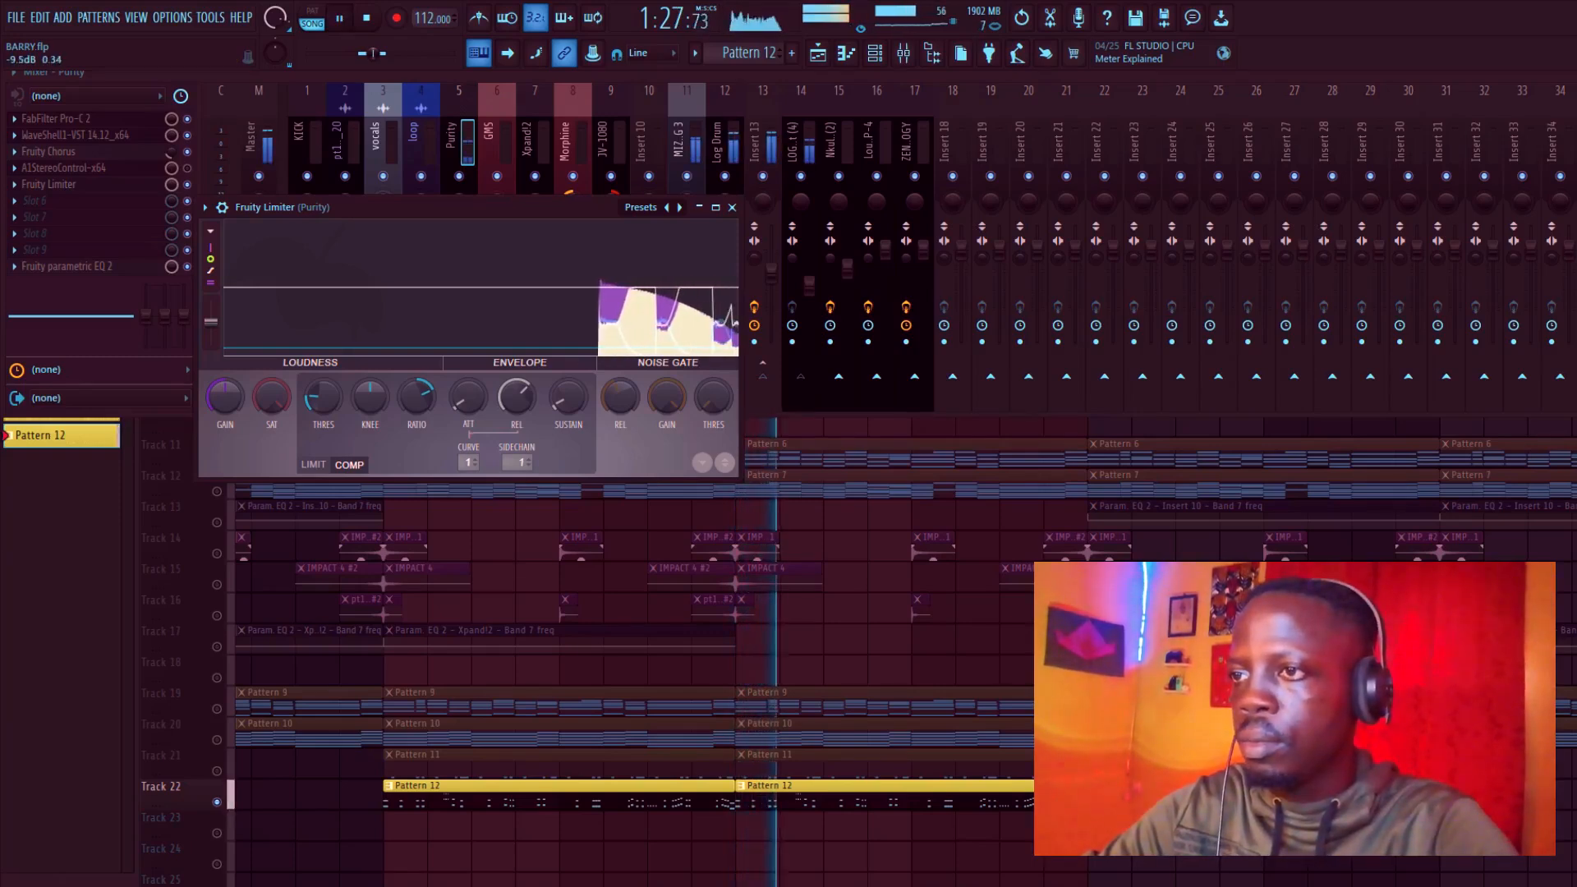
key("space")
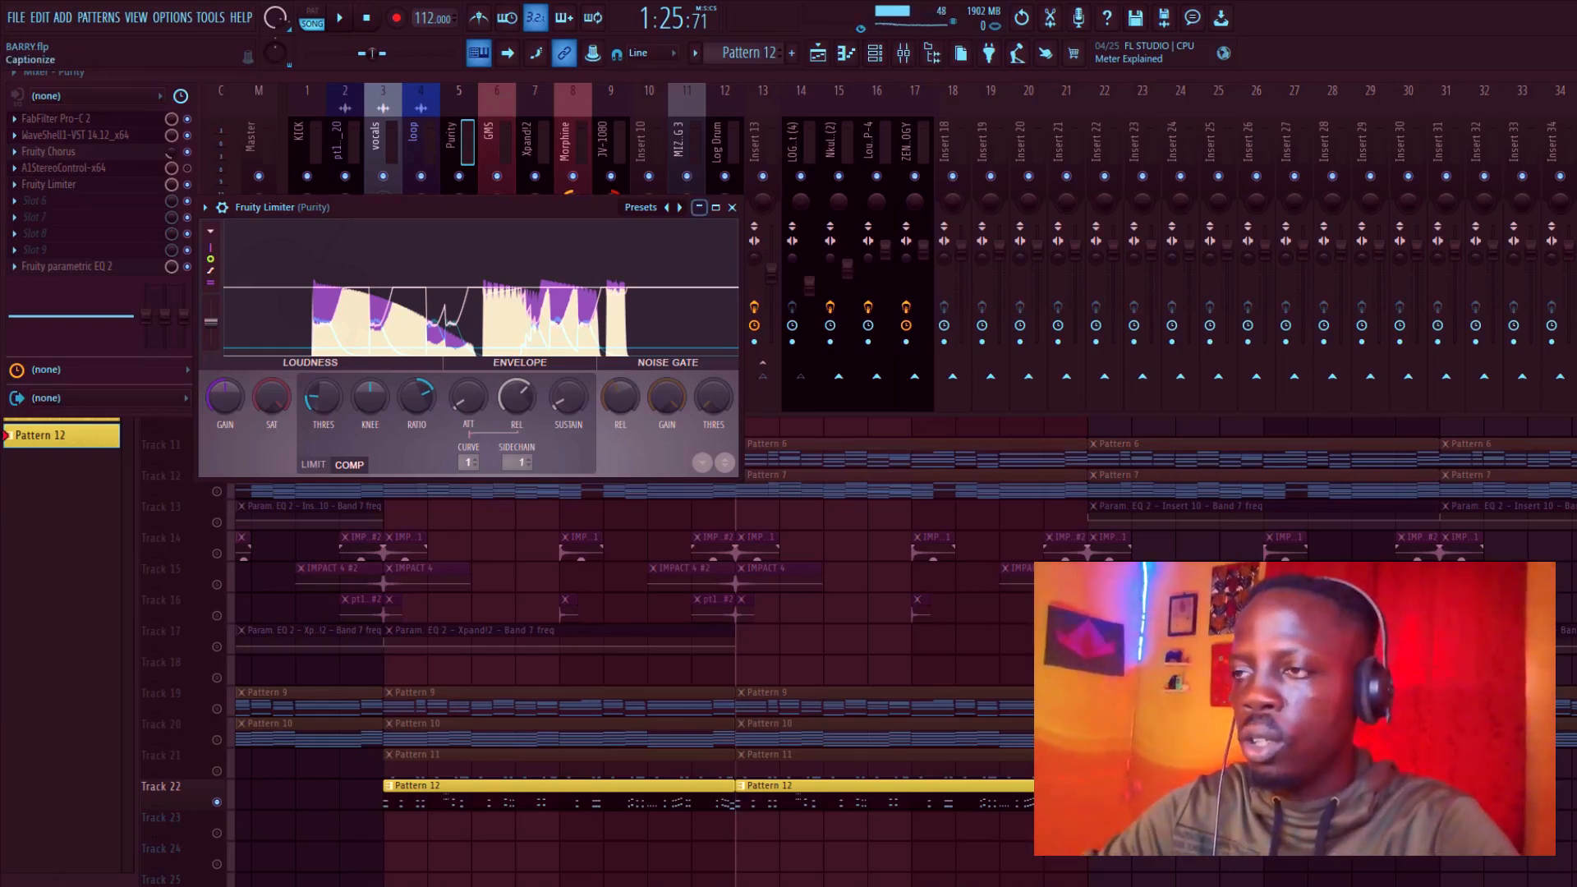
left_click(732, 207)
key("F9")
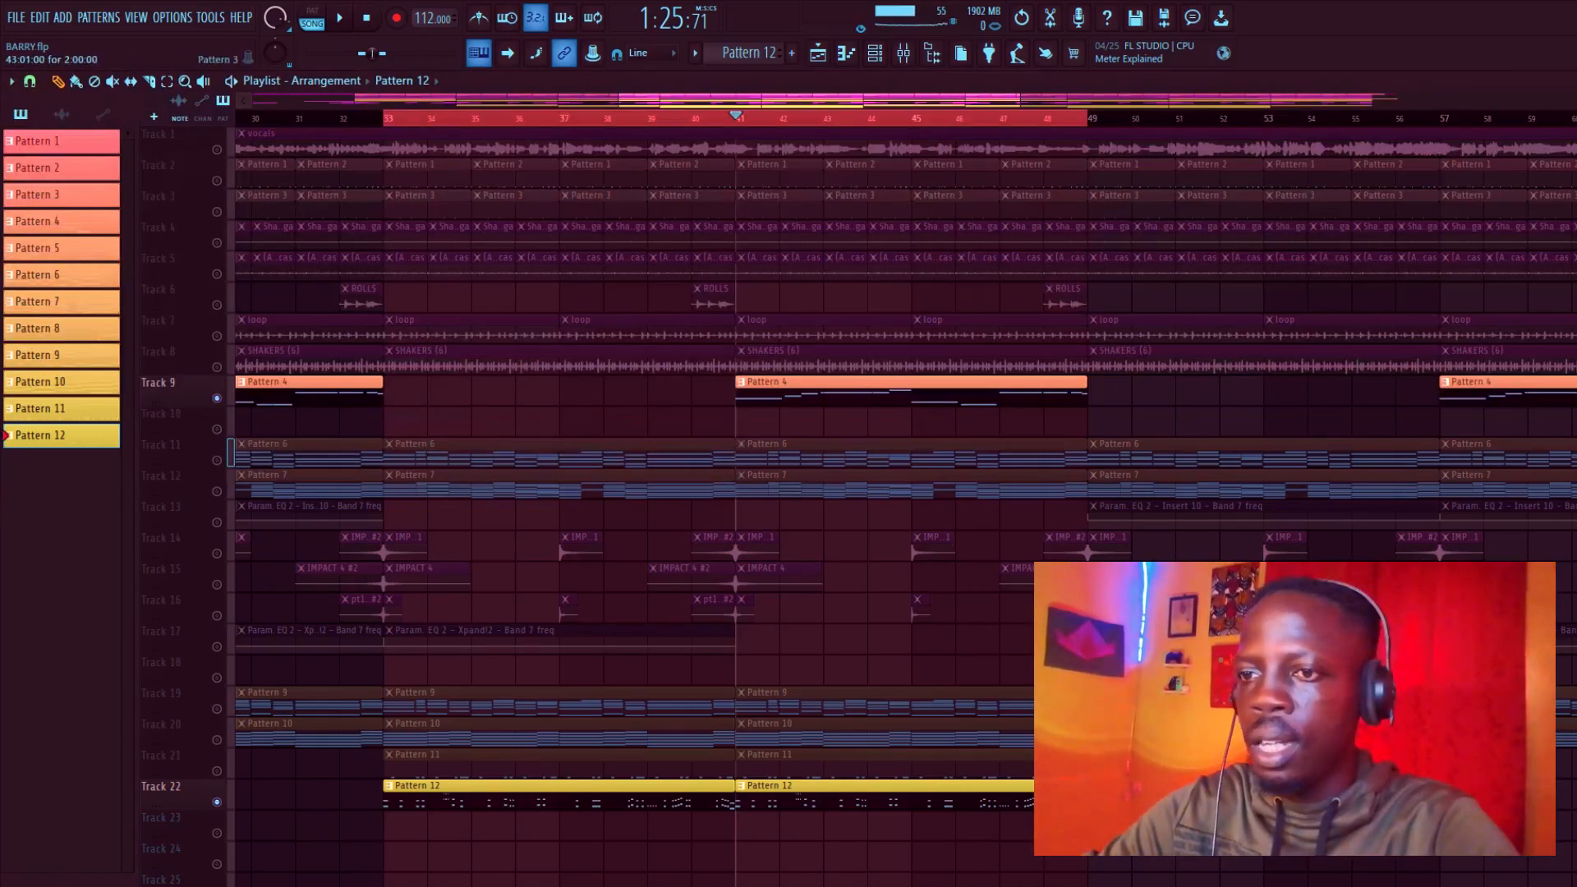
Step: Show the whole arrangement, re-enable all tracks, clear the time selection and set the playback position to bar 9
left_click_drag(1021, 100, 1514, 100)
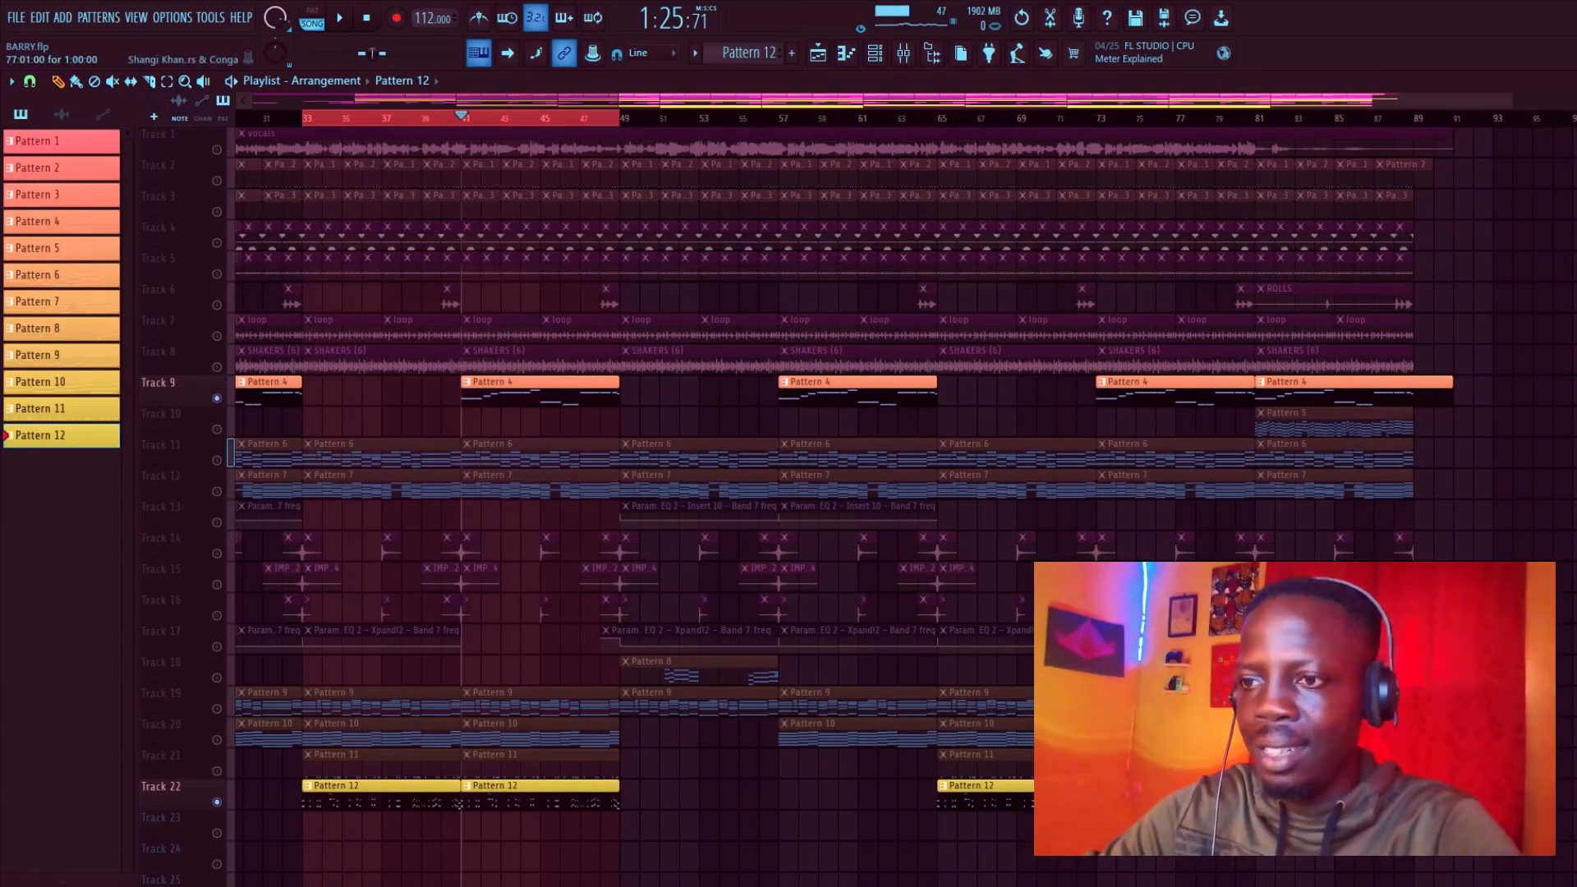
left_click_drag(1068, 101, 689, 101)
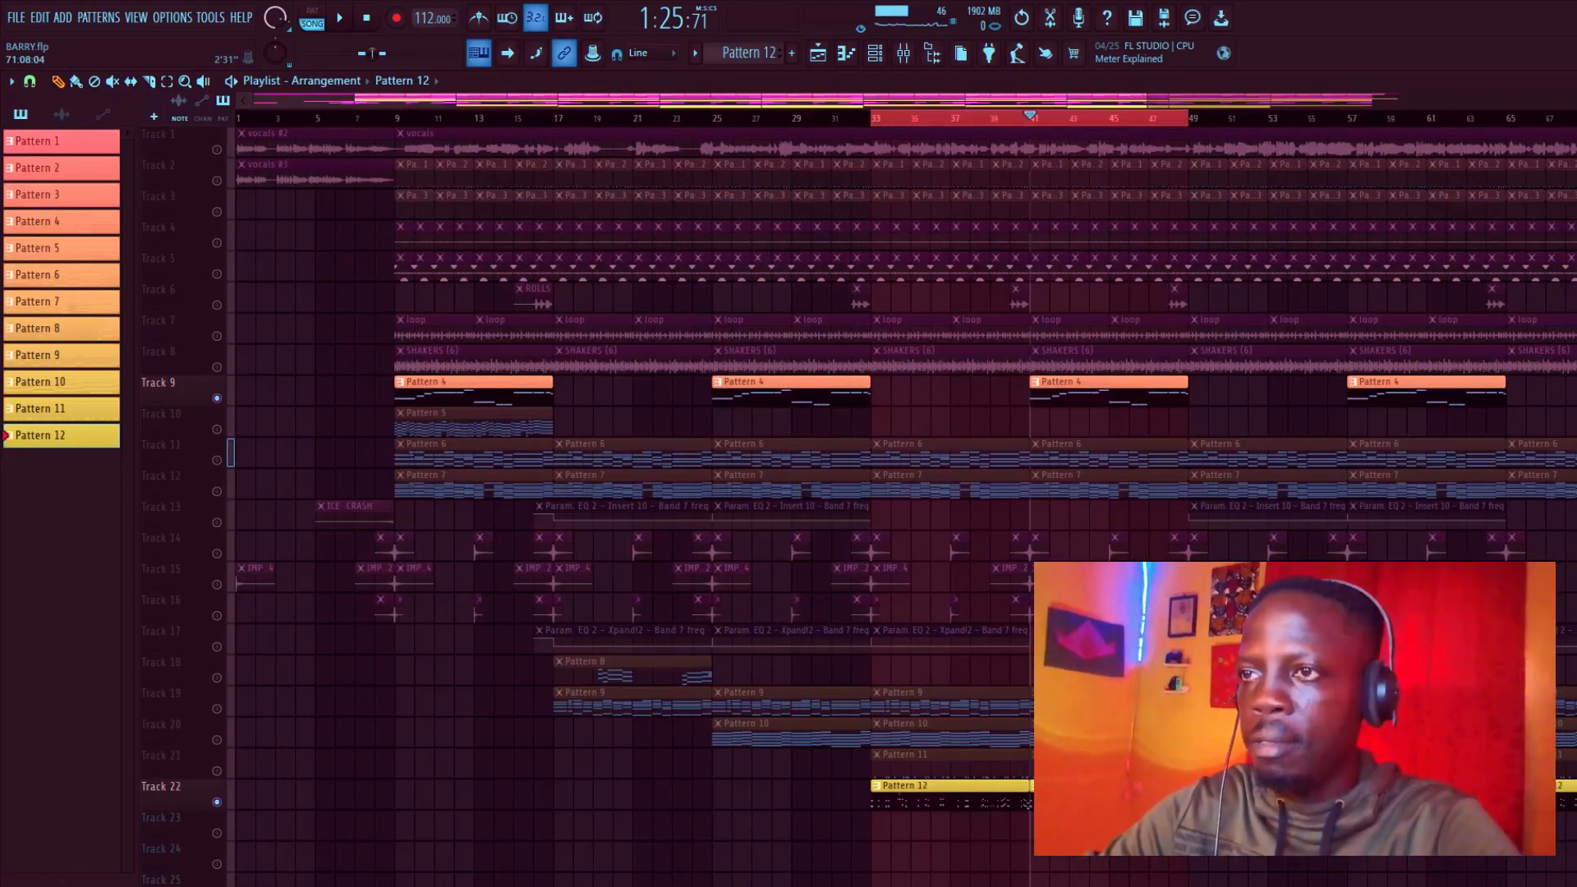
left_click_drag(1148, 100, 1566, 131)
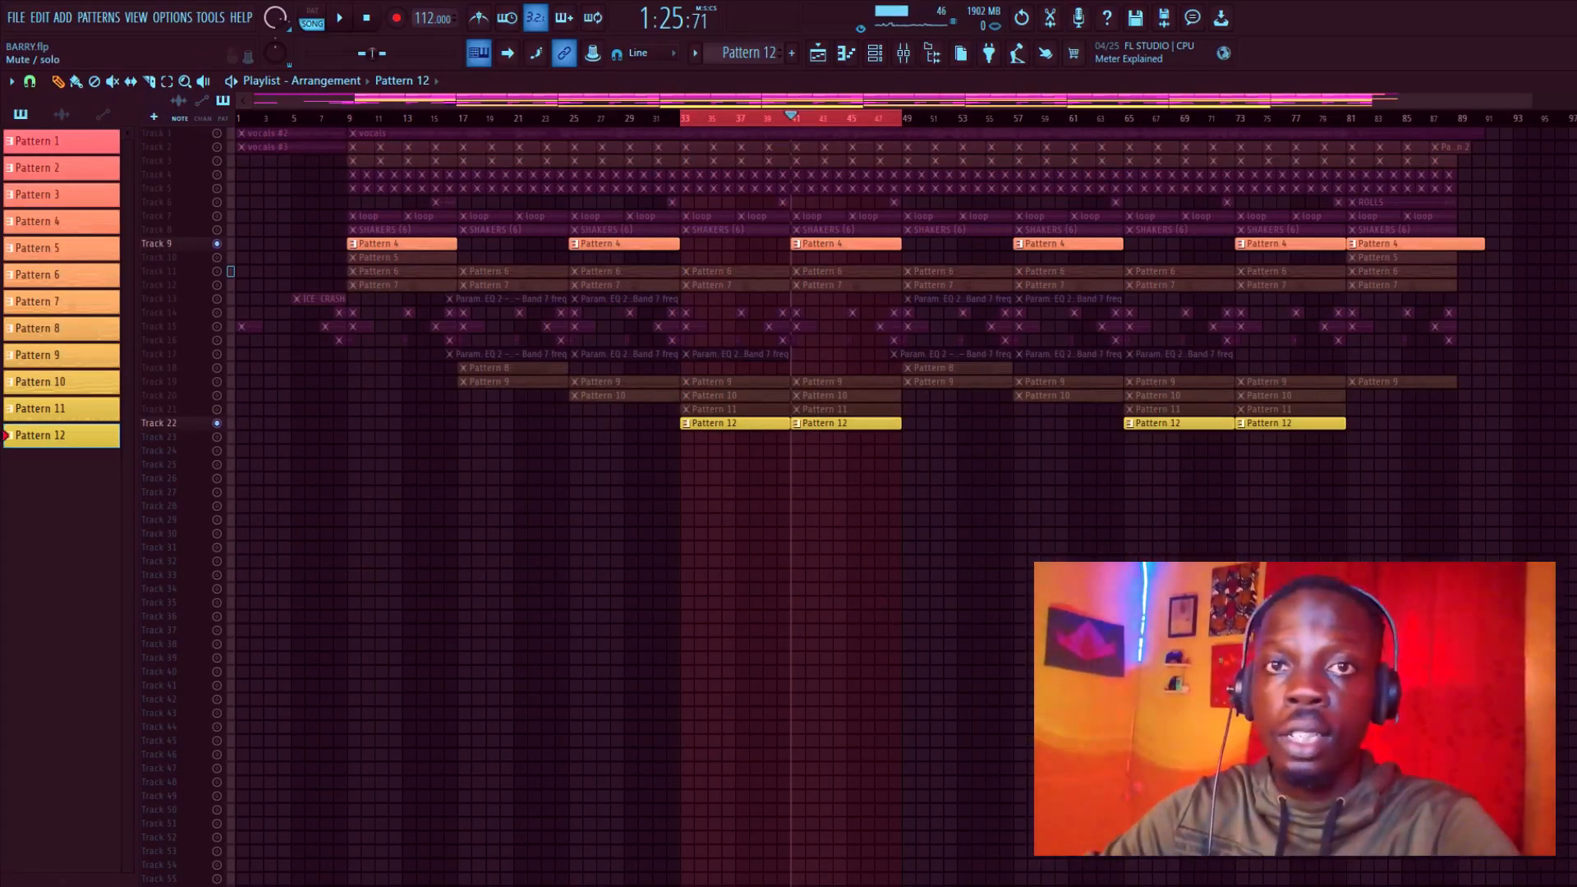
right_click(217, 133)
right_click(217, 133)
double_click(349, 118)
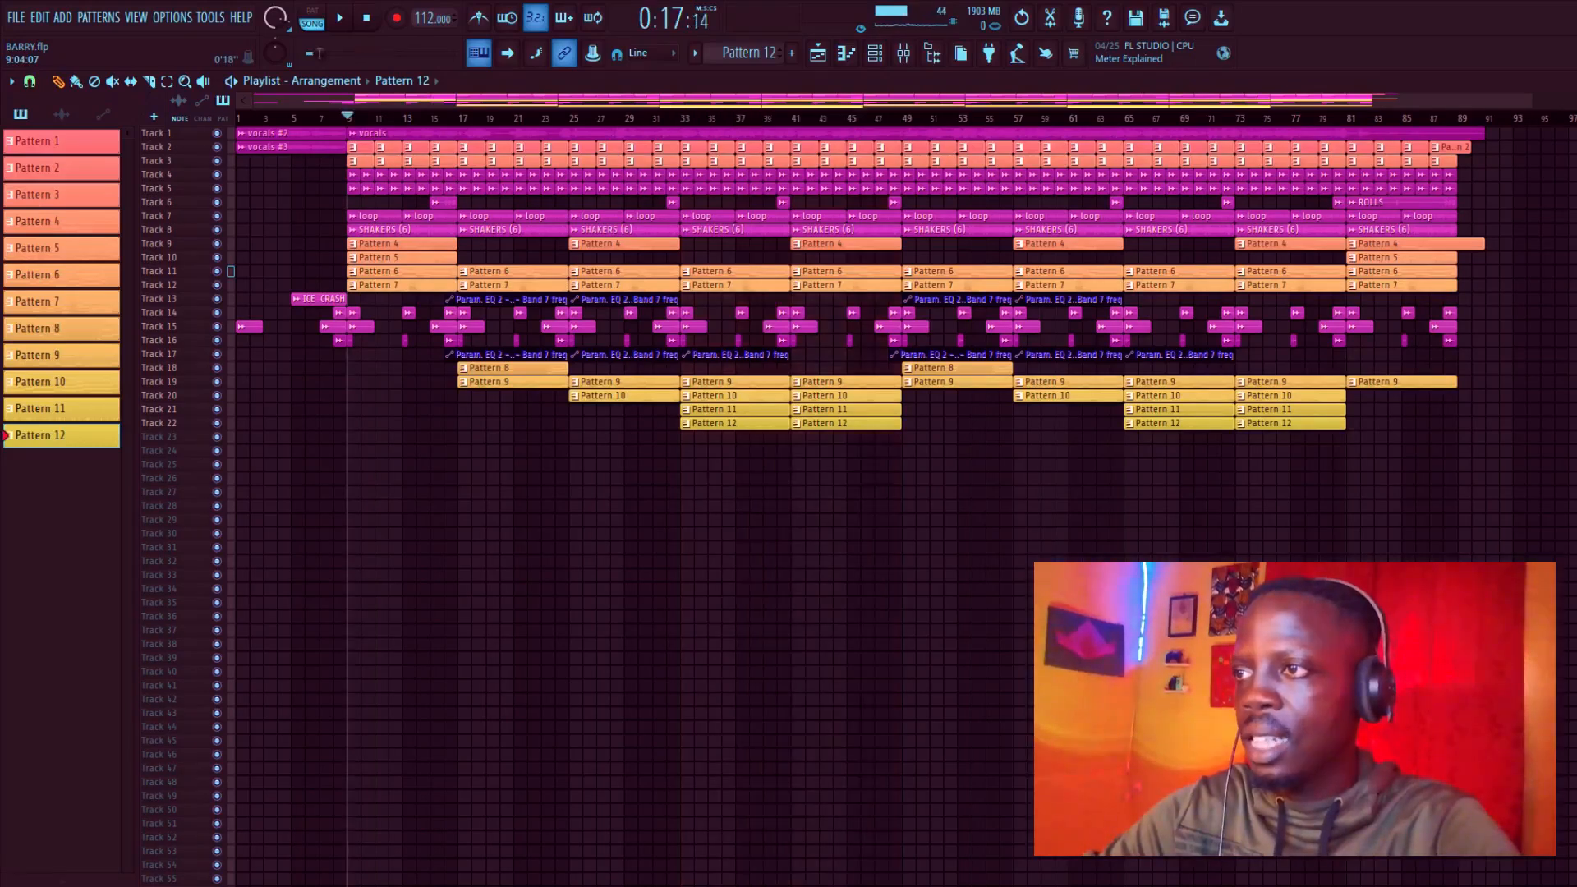